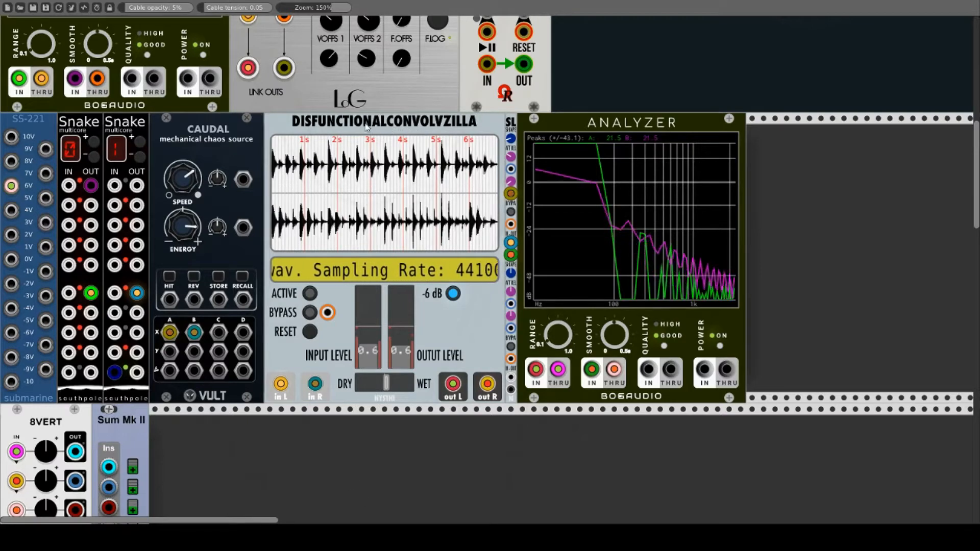
Check the convolver module's identity, activate its processing, and raise the second 8VERT channel's level
{"action": "right_click", "coordinate": [365, 124]}
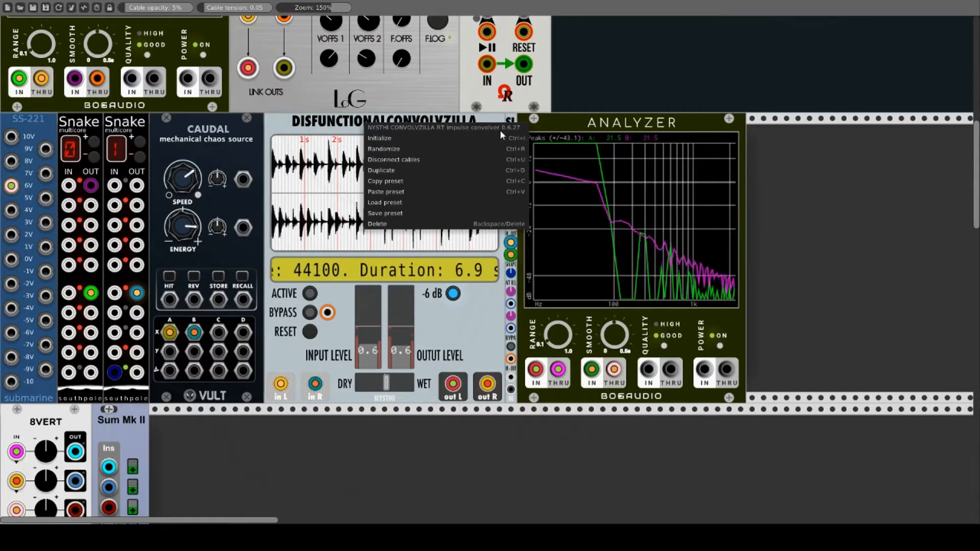
{"action": "left_click", "coordinate": [310, 122]}
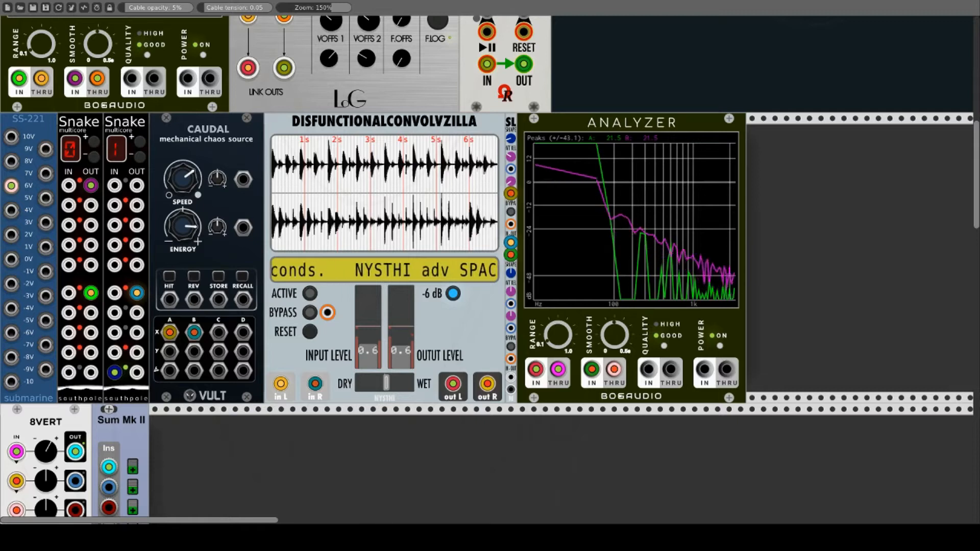
{"action": "left_click", "coordinate": [309, 295]}
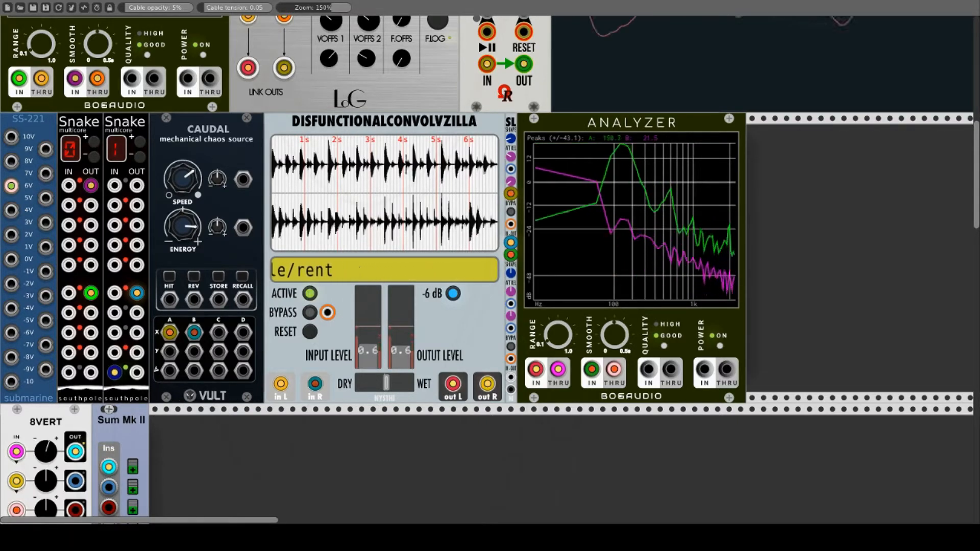
{"action": "left_click_drag", "start_coordinate": [45, 478], "coordinate": [45, 445]}
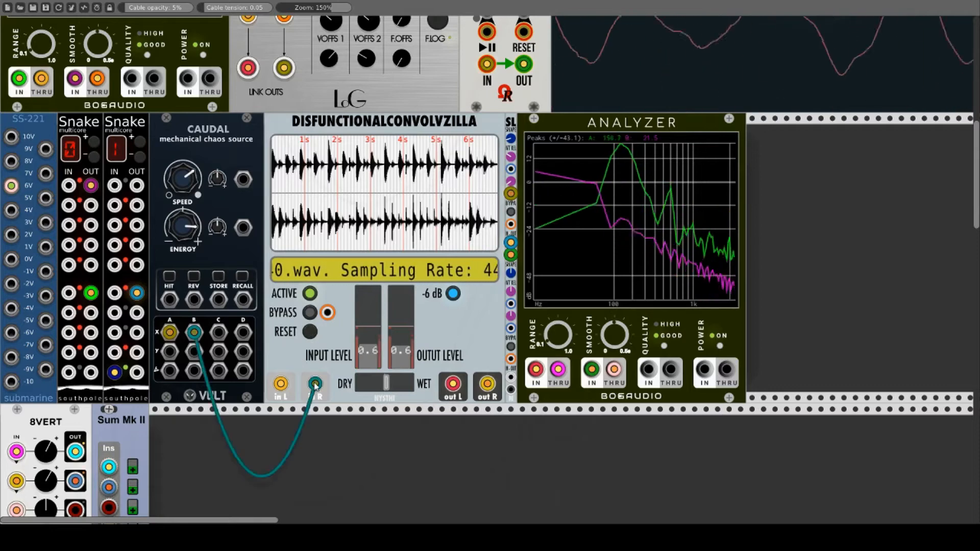
Repatch the convolver's in L to the second Snake's sixth output and in R to Caudal's B X output, with input and output levels at 0.5
{"action": "left_click_drag", "start_coordinate": [281, 383], "coordinate": [285, 415]}
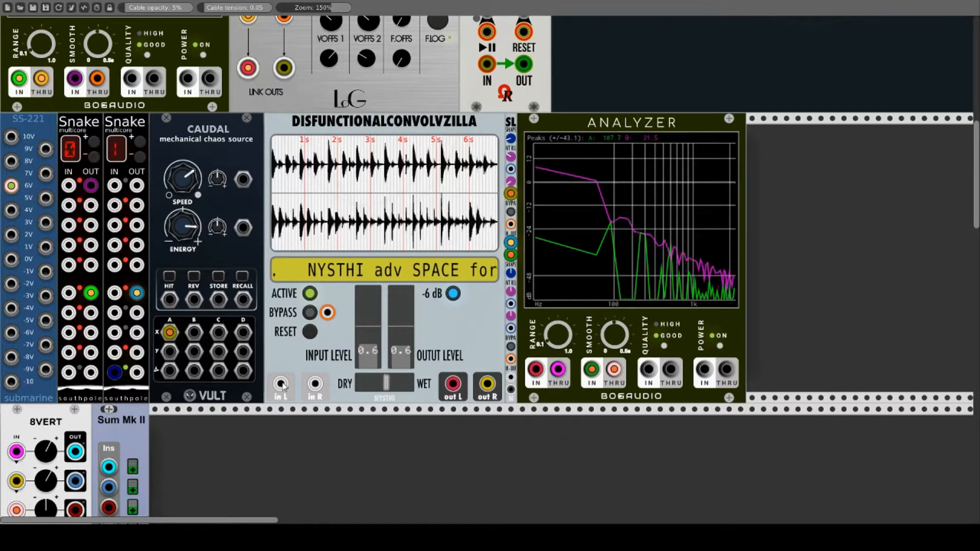
{"action": "left_click_drag", "start_coordinate": [280, 384], "coordinate": [137, 295]}
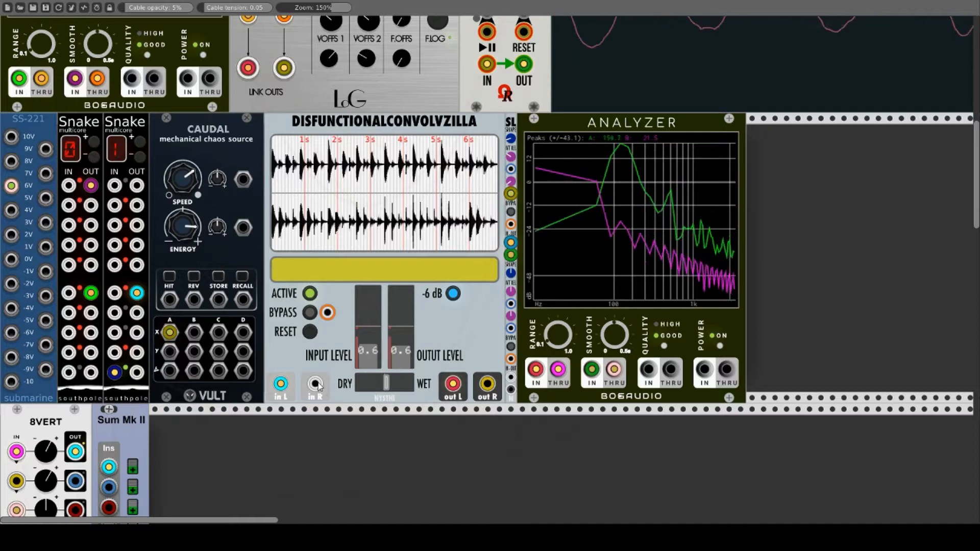
{"action": "left_click_drag", "start_coordinate": [315, 384], "coordinate": [194, 332]}
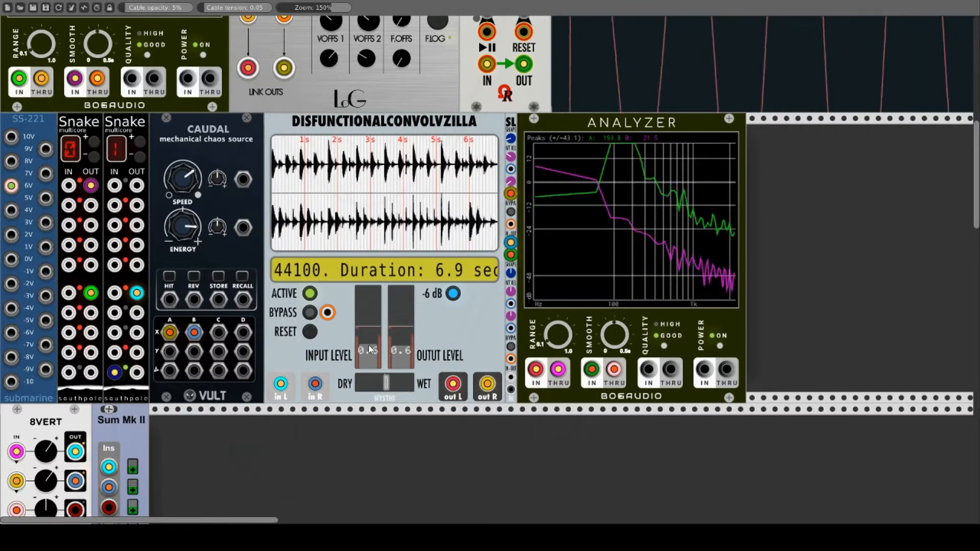
{"action": "left_click_drag", "start_coordinate": [369, 352], "coordinate": [385, 384]}
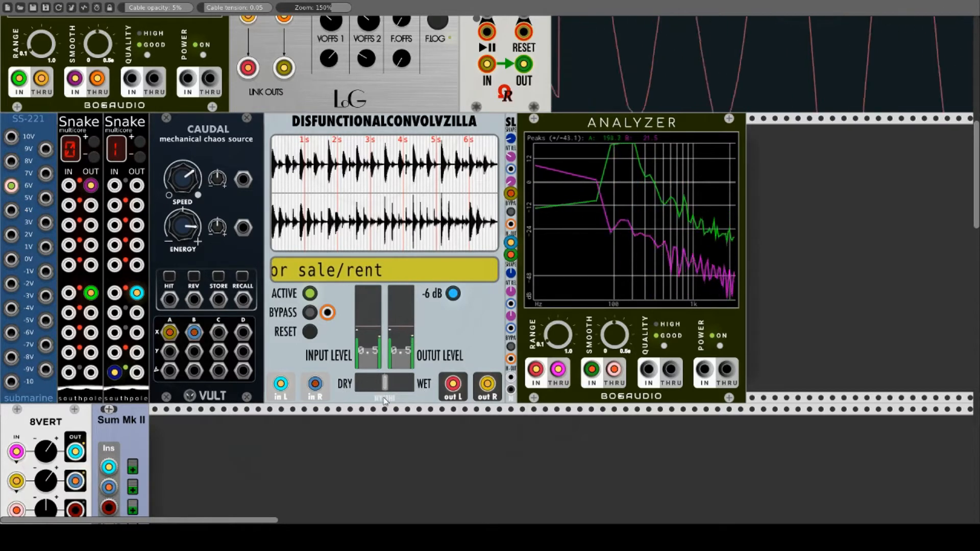
Try the convolver's bypass switch with a Snake cable on the bypass input, and toggle its -6 dB switch off and on
{"action": "left_click", "coordinate": [310, 313]}
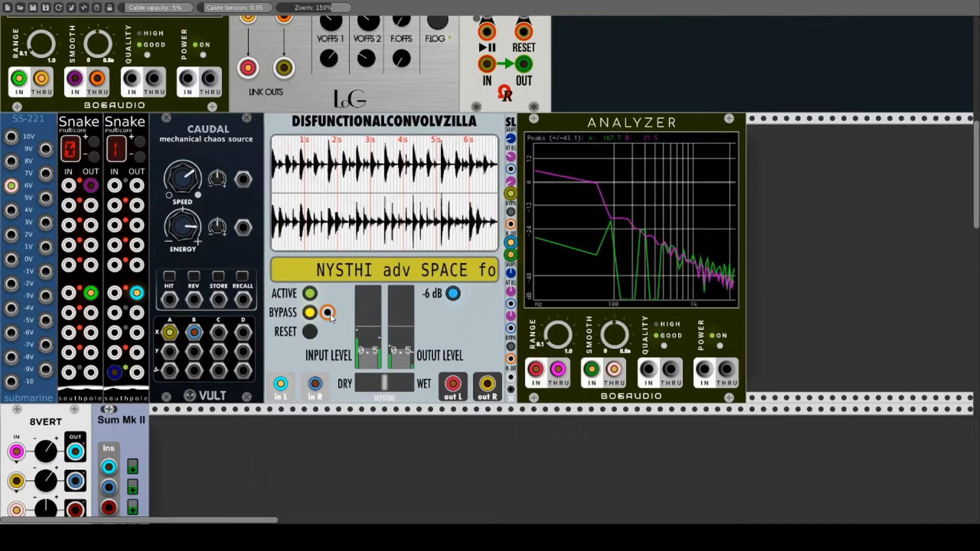
{"action": "left_click_drag", "start_coordinate": [329, 314], "coordinate": [136, 353]}
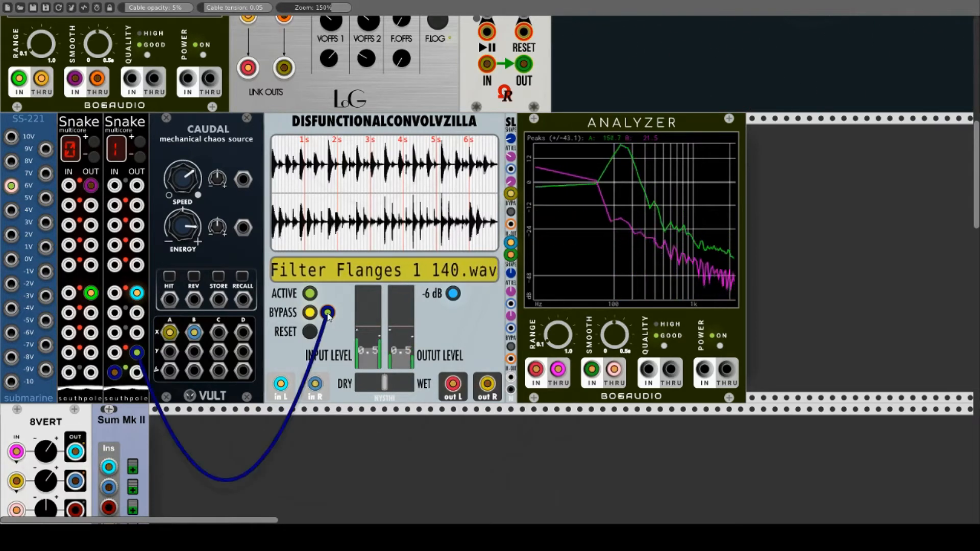
{"action": "left_click", "coordinate": [312, 315]}
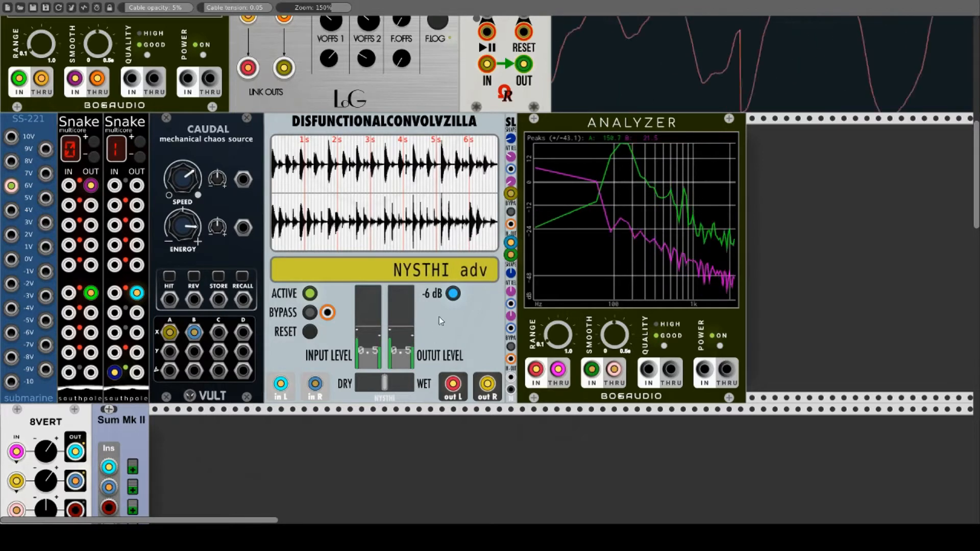
{"action": "left_click", "coordinate": [453, 295]}
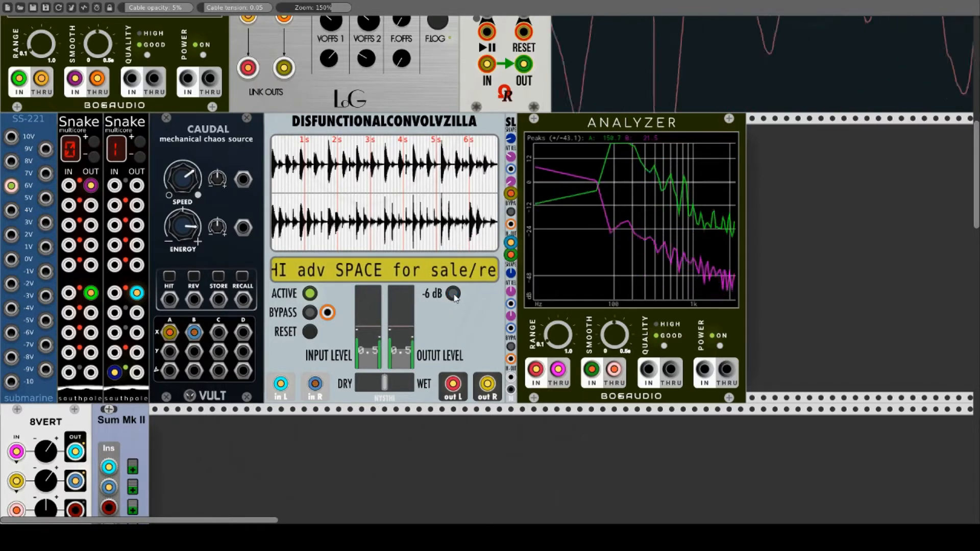
{"action": "left_click", "coordinate": [453, 295]}
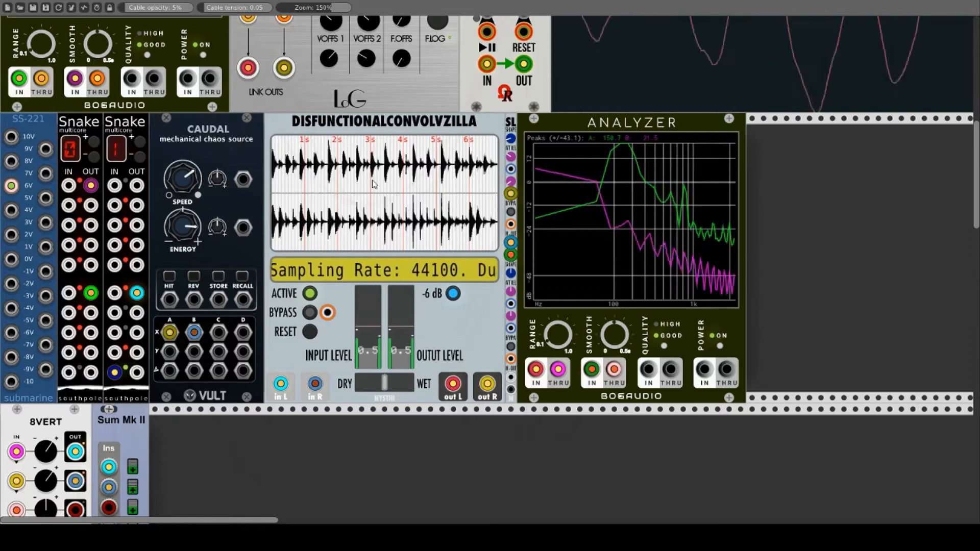
Audition the impulses Filter Banked 1 150.wav, Filter Swirl.wav and Extreme Filter.wav in the convolver
{"action": "right_click", "coordinate": [373, 180]}
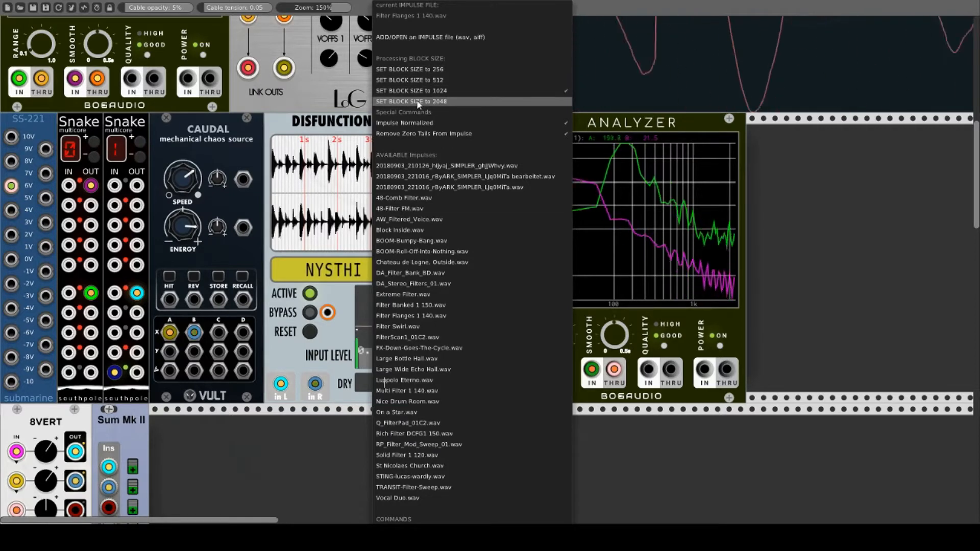
{"action": "left_click", "coordinate": [405, 305]}
{"action": "right_click", "coordinate": [350, 166]}
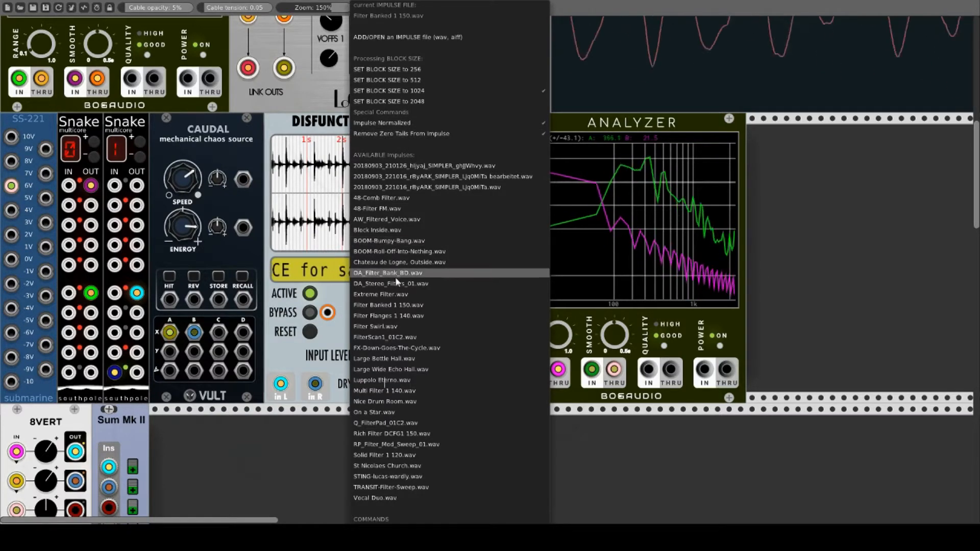
{"action": "left_click", "coordinate": [388, 328]}
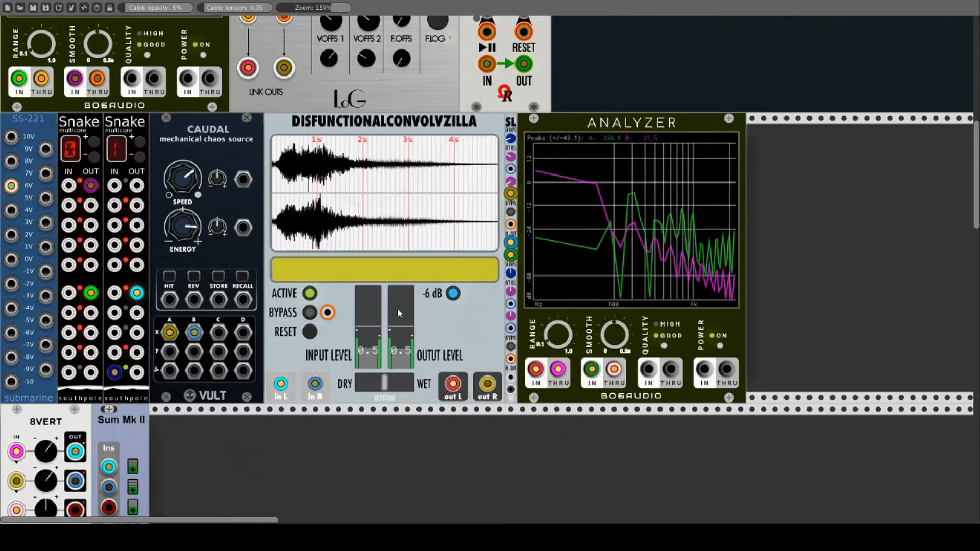
{"action": "right_click", "coordinate": [371, 182]}
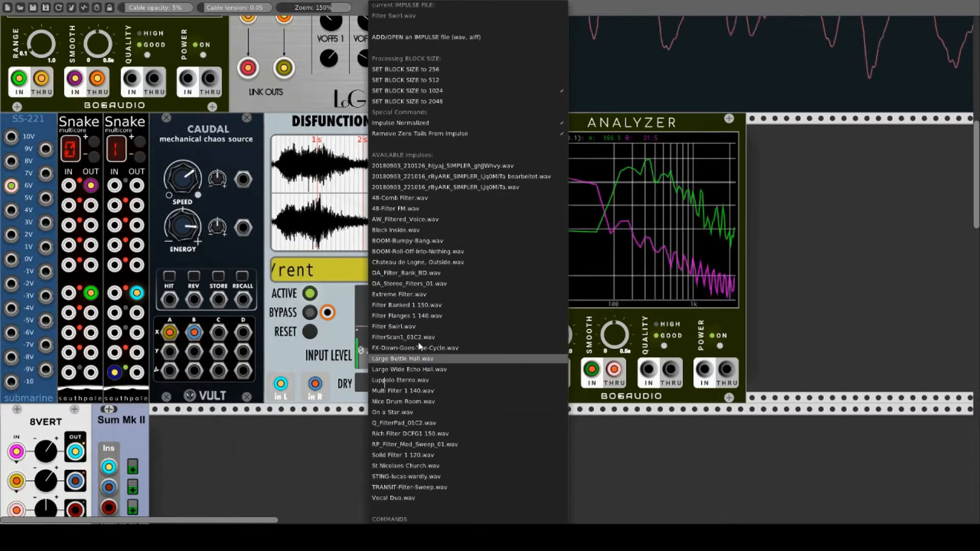
{"action": "left_click", "coordinate": [391, 298]}
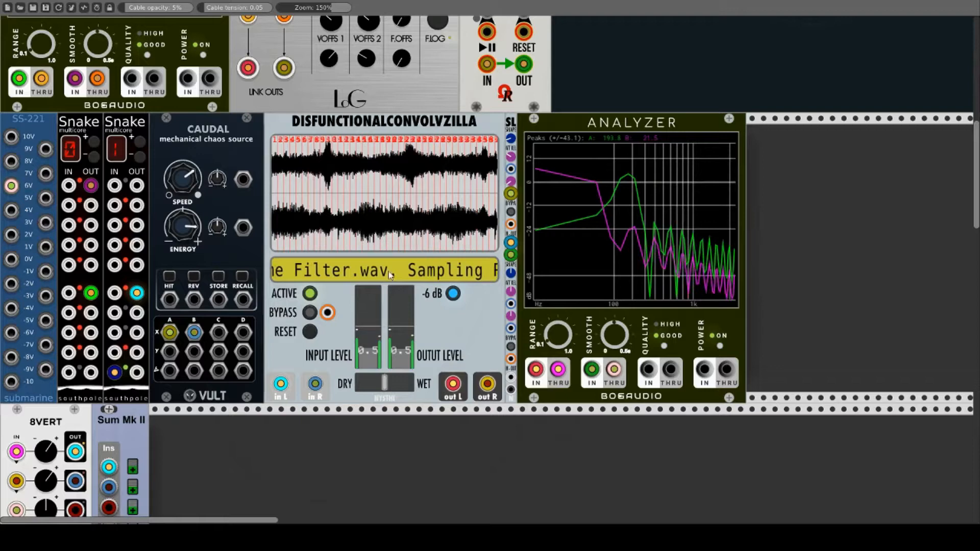
Invert the convolver's waveform screen and load the impulse FilterScan1_01C2.wav
{"action": "right_click", "coordinate": [327, 177]}
{"action": "scroll", "coordinate": [387, 307], "scroll_direction": "down", "scroll_amount": 1}
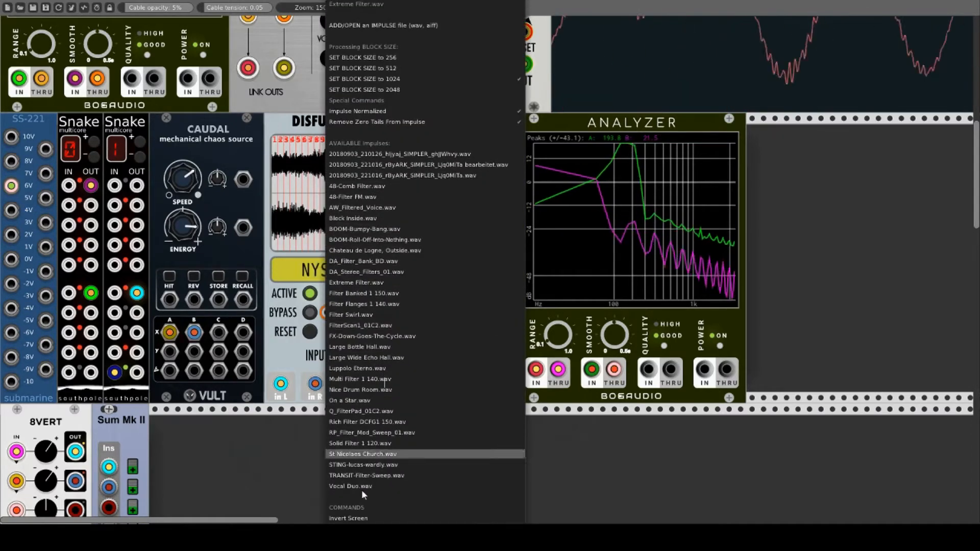
{"action": "left_click", "coordinate": [362, 519]}
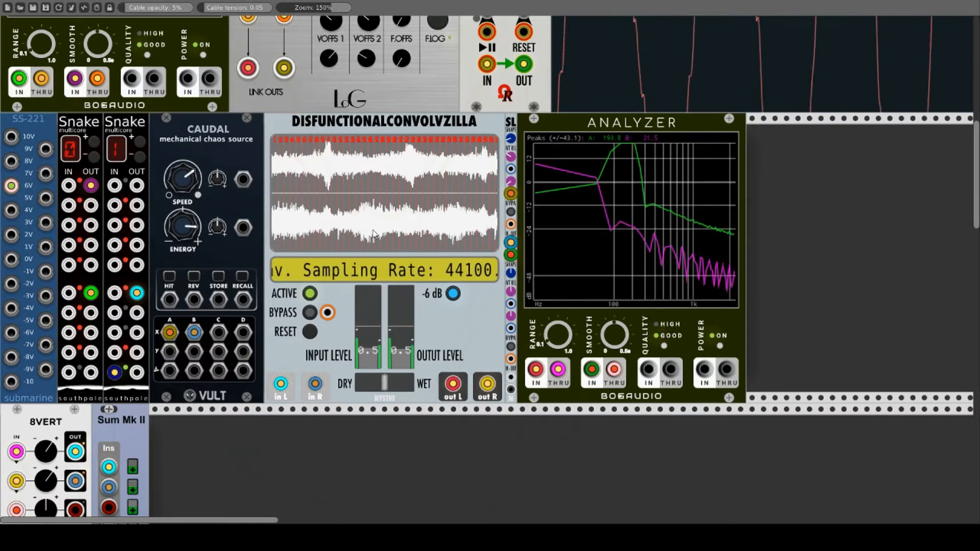
{"action": "right_click", "coordinate": [354, 188]}
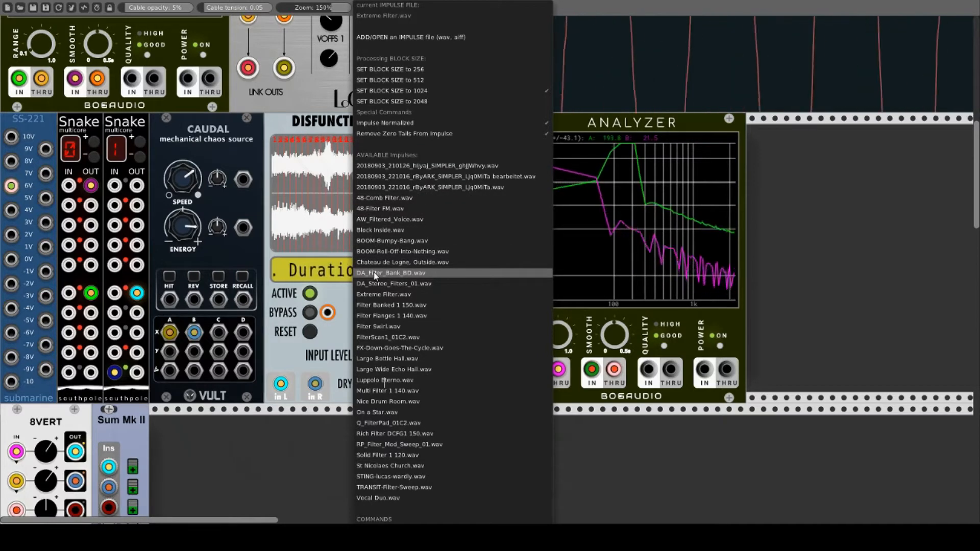
{"action": "left_click", "coordinate": [382, 339]}
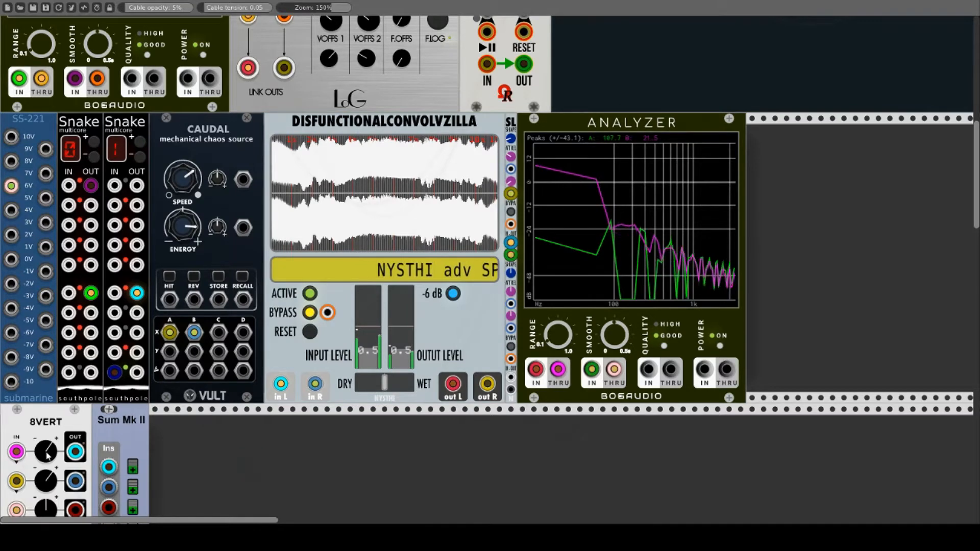
Raise the third 8VERT channel's level
{"action": "scroll", "coordinate": [46, 484], "scroll_direction": "down", "scroll_amount": 3}
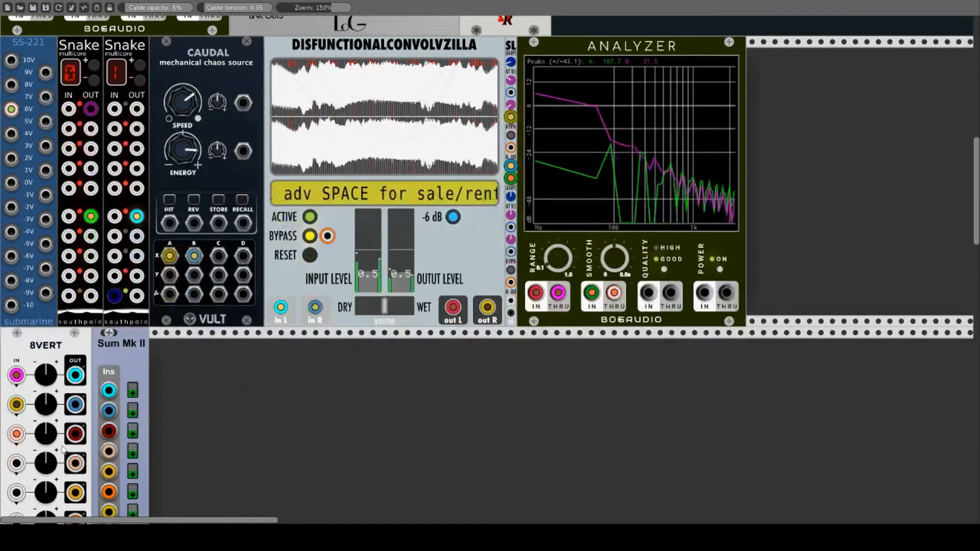
{"action": "left_click_drag", "start_coordinate": [46, 433], "coordinate": [46, 379]}
{"action": "scroll", "coordinate": [445, 380], "scroll_direction": "up", "scroll_amount": 5}
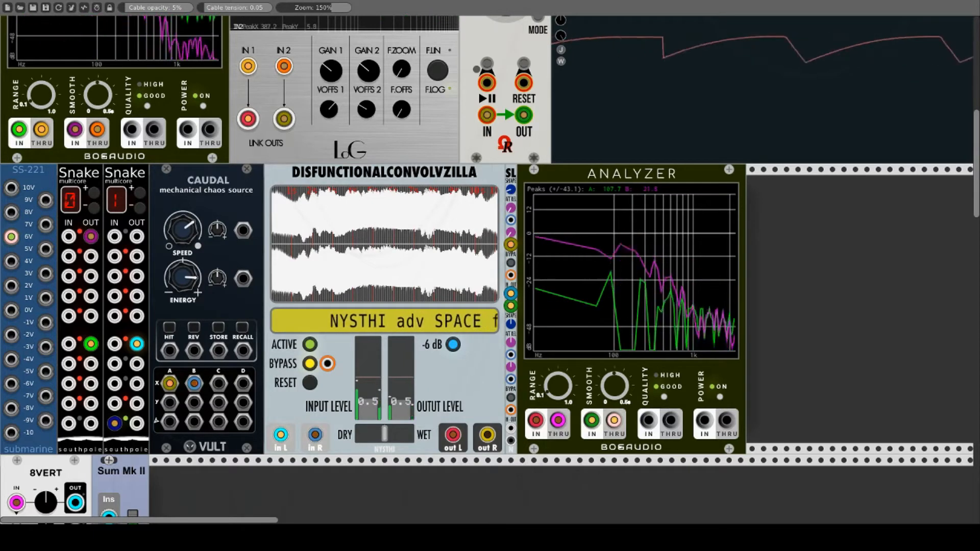
{"action": "scroll", "coordinate": [511, 244], "scroll_direction": "down", "scroll_amount": 4}
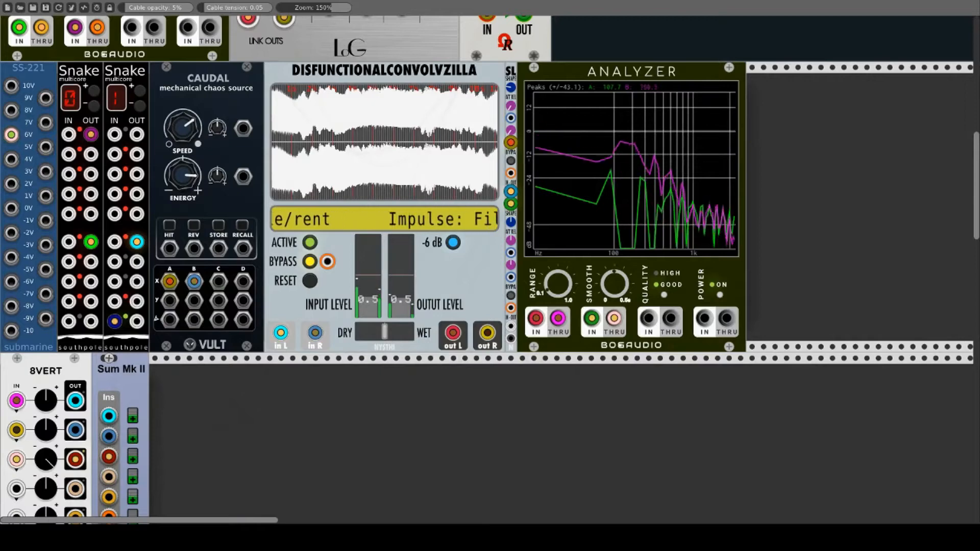
{"action": "scroll", "coordinate": [512, 271], "scroll_direction": "up", "scroll_amount": 5}
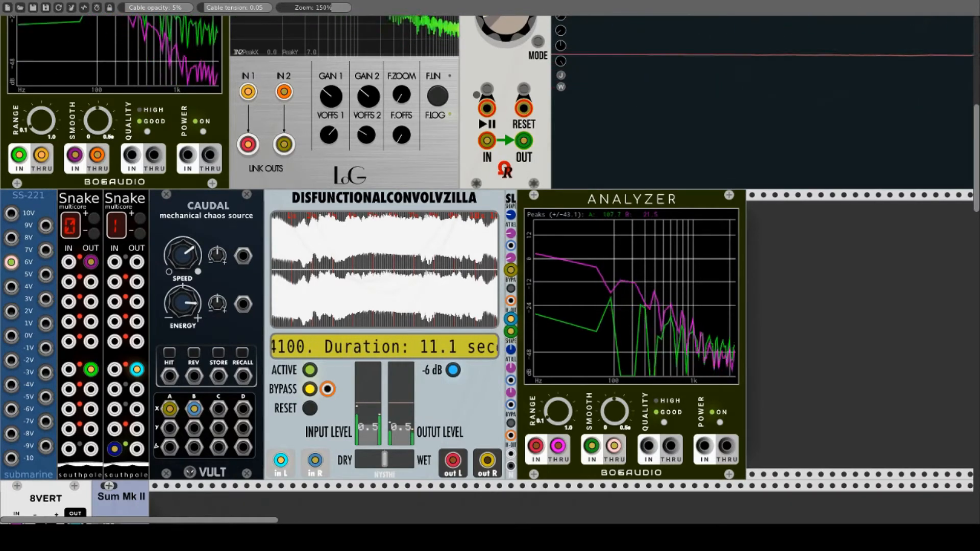
Unplug the Caudal cable from the narrow SL module's input and patch that input to Caudal's A X output again
{"action": "left_click_drag", "start_coordinate": [512, 271], "coordinate": [535, 352]}
{"action": "scroll", "coordinate": [535, 352], "scroll_direction": "down", "scroll_amount": 2}
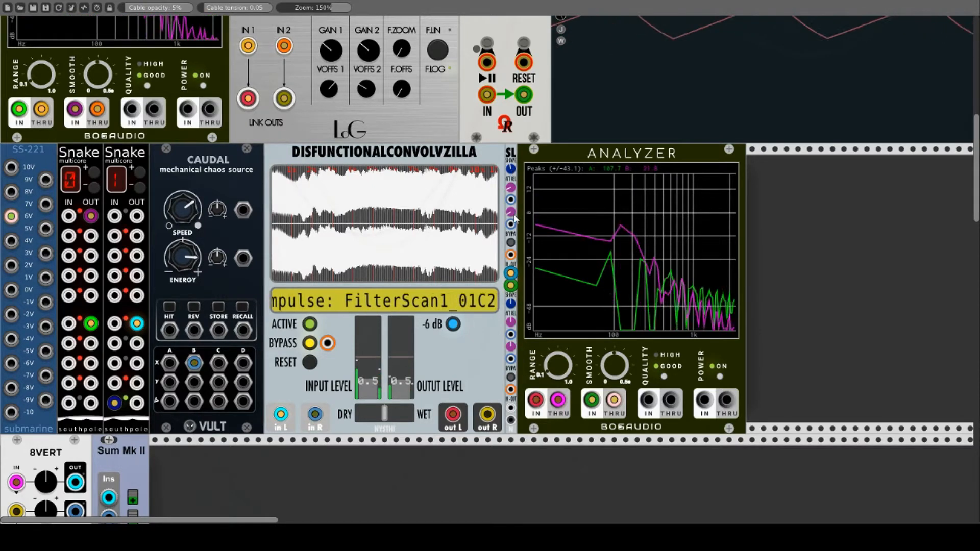
{"action": "left_click_drag", "start_coordinate": [512, 222], "coordinate": [169, 363]}
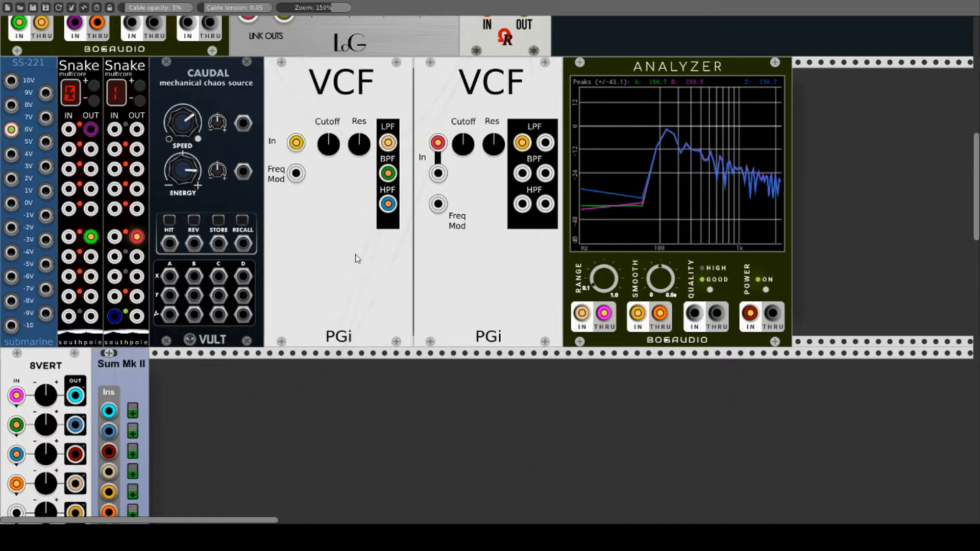
Check the first PGi VCF module's identity, then raise the first 8VERT channel's level
{"action": "right_click", "coordinate": [336, 241]}
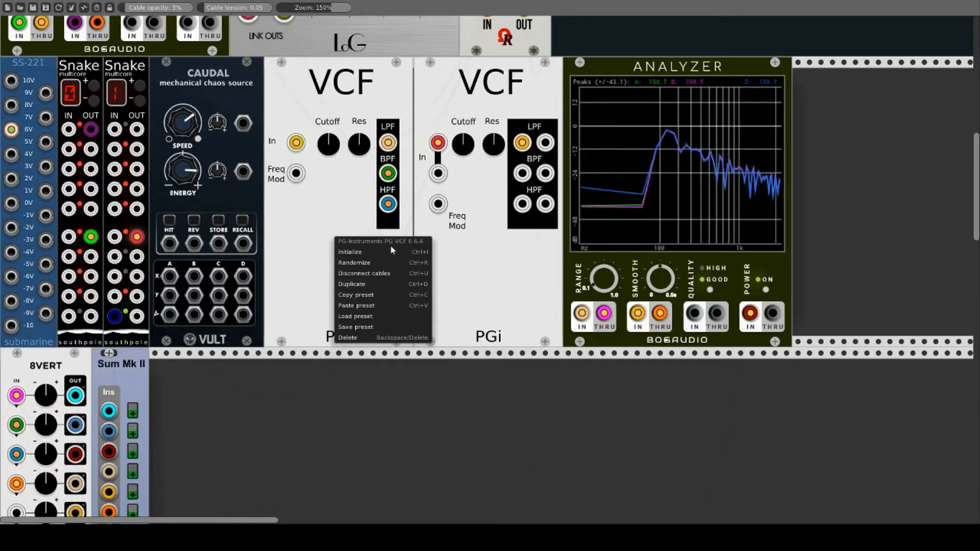
{"action": "left_click", "coordinate": [305, 246]}
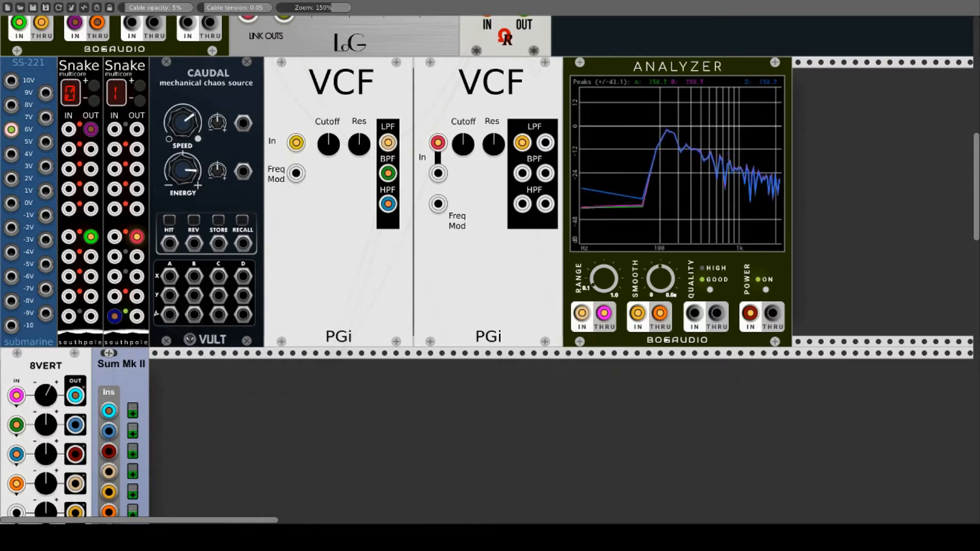
{"action": "left_click_drag", "start_coordinate": [46, 395], "coordinate": [46, 388]}
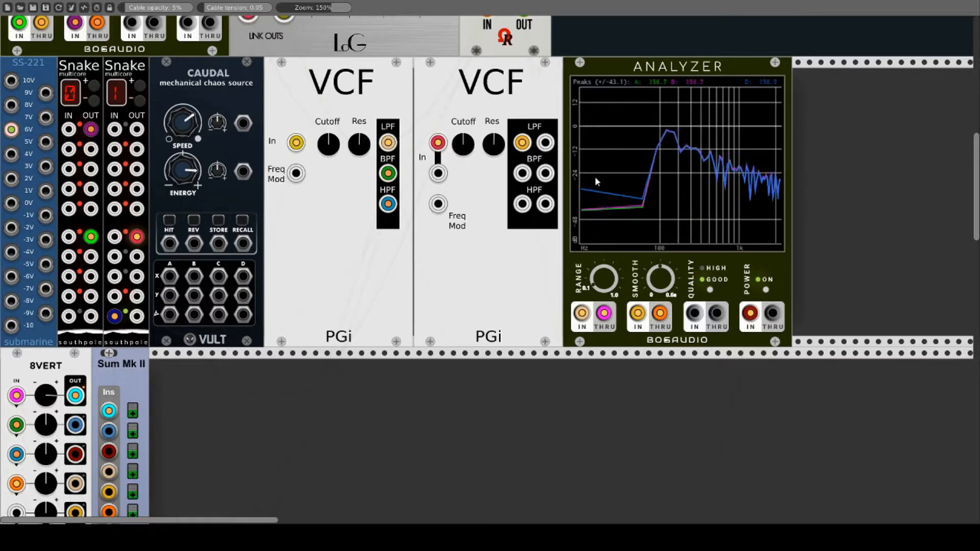
{"action": "mouse_move", "coordinate": [526, 145]}
{"action": "left_mouse_down"}
{"action": "mouse_move", "coordinate": [546, 145]}
{"action": "mouse_move", "coordinate": [523, 144]}
{"action": "left_mouse_up"}
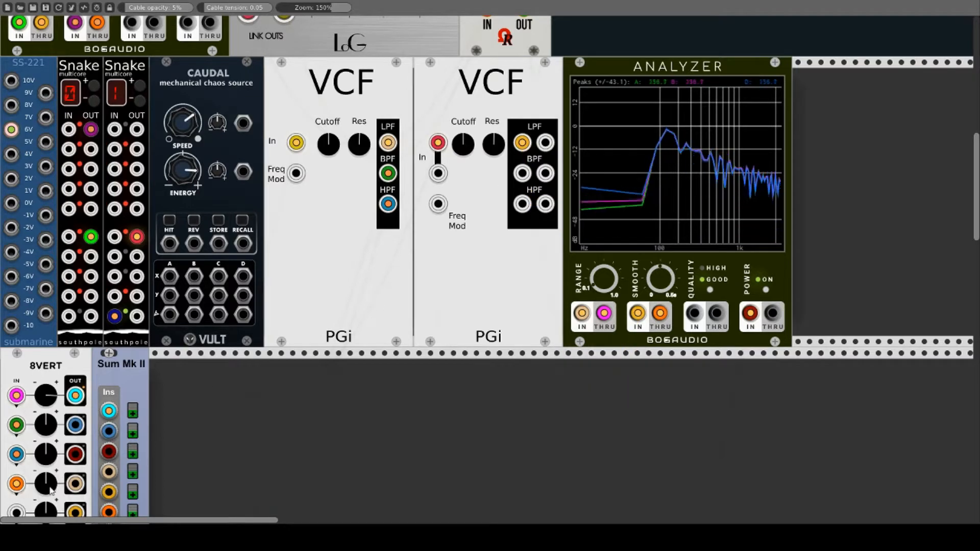
{"action": "left_click_drag", "start_coordinate": [51, 489], "coordinate": [51, 497]}
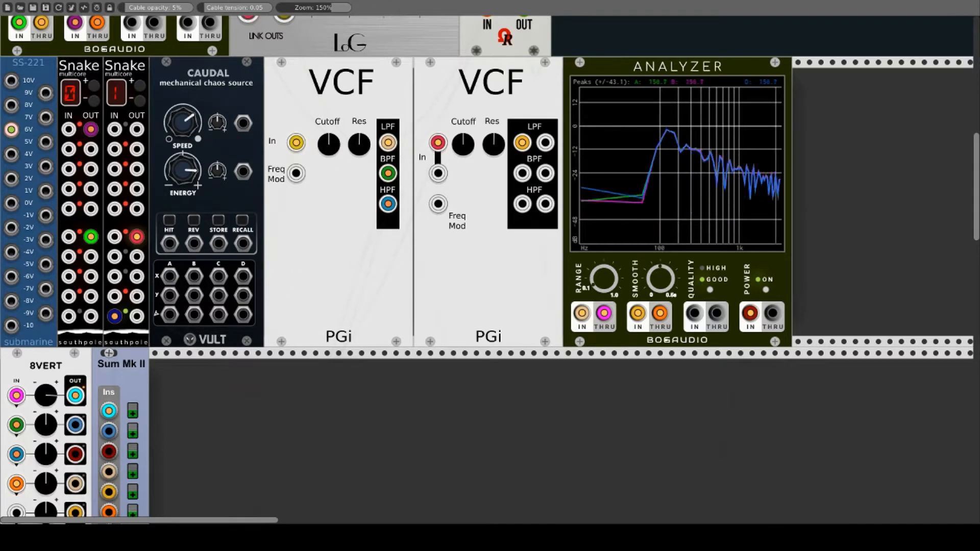
Adjust the first VCF's cutoff and resonance, and patch its Freq Mod input to the first Snake's fifth output
{"action": "left_click_drag", "start_coordinate": [329, 144], "coordinate": [360, 137]}
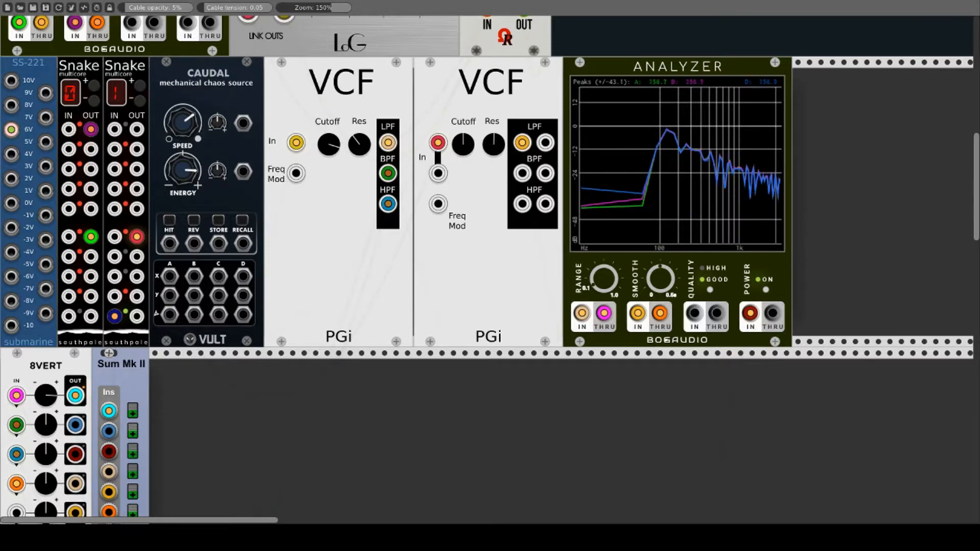
{"action": "left_click_drag", "start_coordinate": [296, 173], "coordinate": [91, 209]}
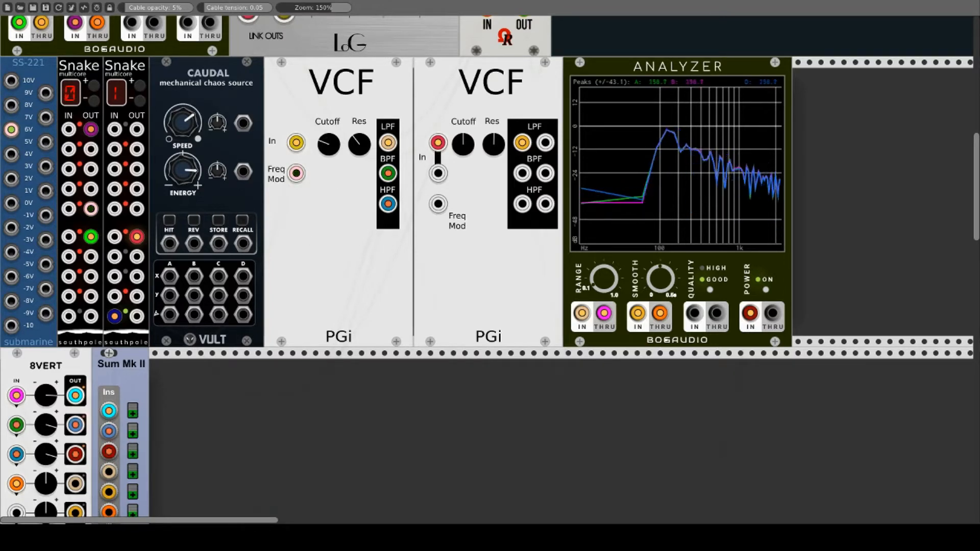
Patch the first VCF's Freq Mod input to Caudal's A X output and raise the VCF's resonance and cutoff
{"action": "mouse_move", "coordinate": [296, 173]}
{"action": "left_mouse_down"}
{"action": "mouse_move", "coordinate": [204, 266]}
{"action": "mouse_move", "coordinate": [170, 276]}
{"action": "left_mouse_up"}
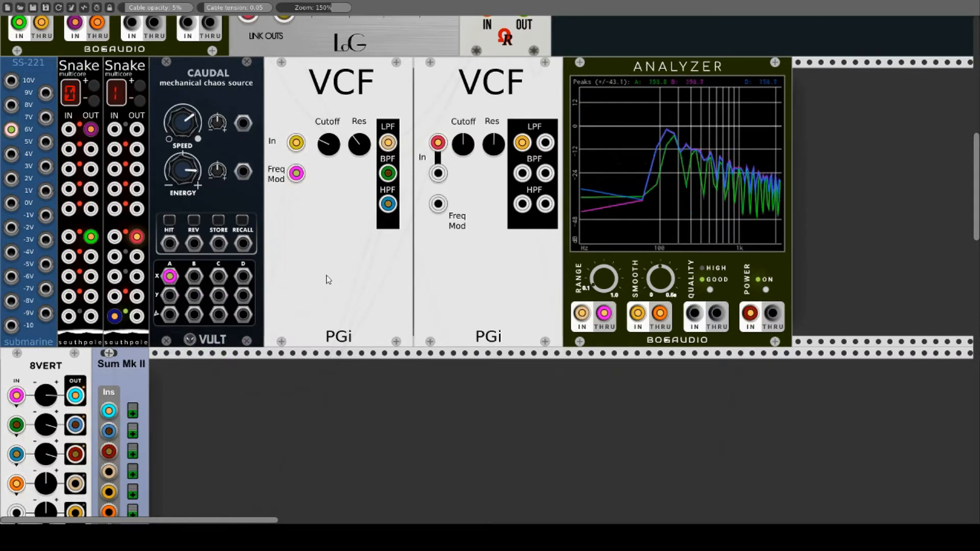
{"action": "left_click_drag", "start_coordinate": [362, 147], "coordinate": [361, 92]}
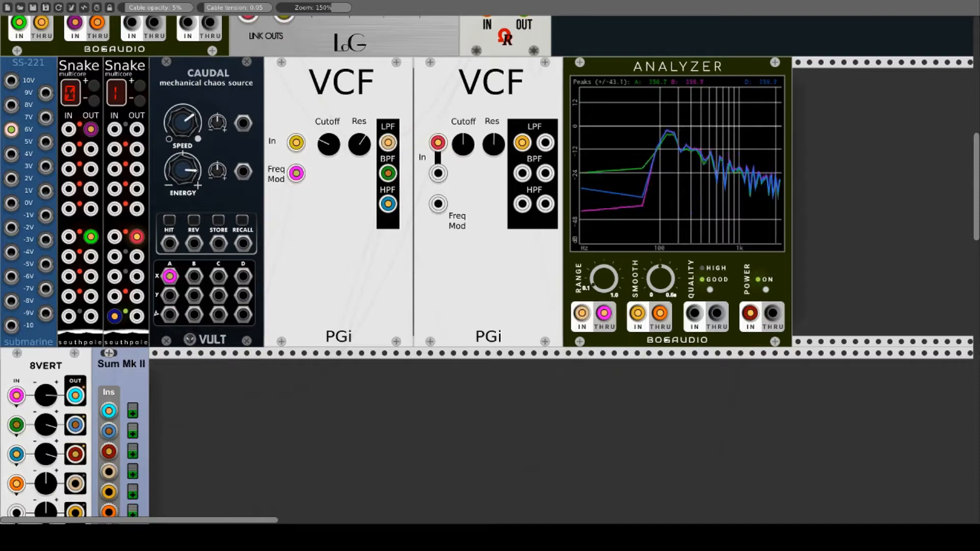
{"action": "left_click_drag", "start_coordinate": [337, 149], "coordinate": [337, 92]}
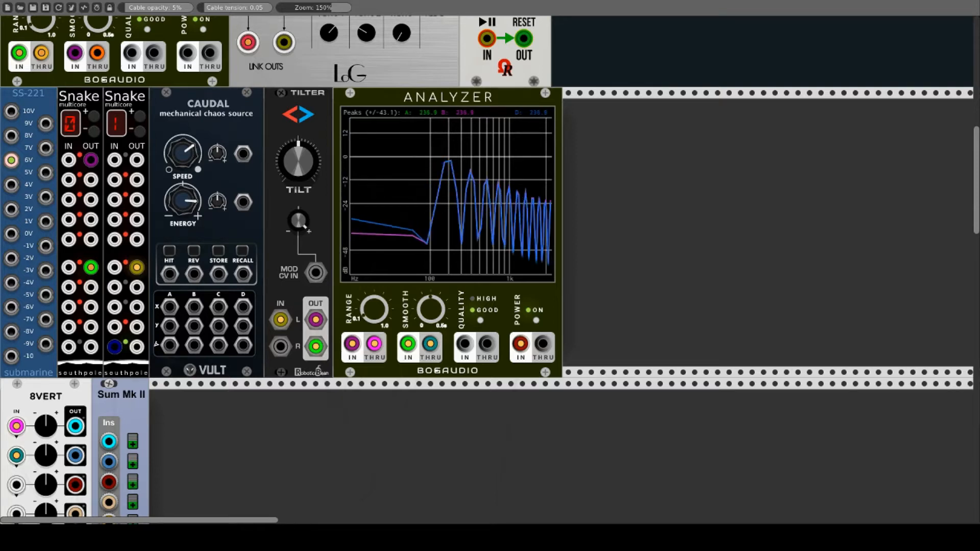
Check the Tilter module's identity and raise the levels of the first two 8VERT channels
{"action": "right_click", "coordinate": [276, 106]}
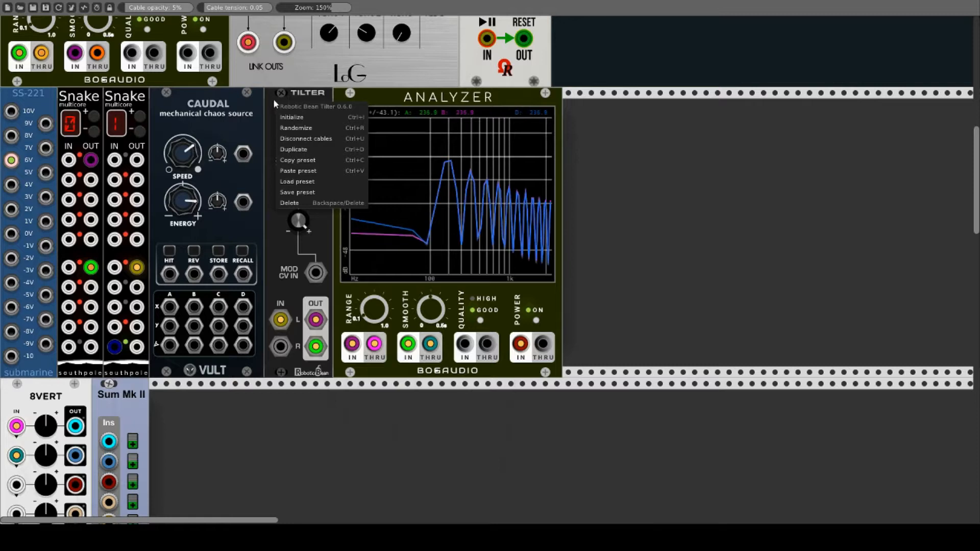
{"action": "left_click", "coordinate": [273, 100]}
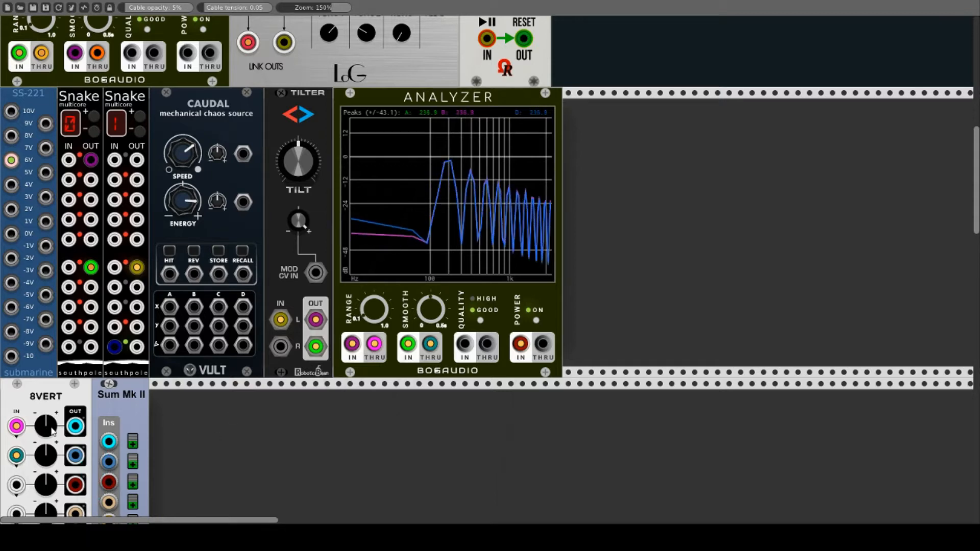
{"action": "left_click_drag", "start_coordinate": [46, 426], "coordinate": [45, 337]}
{"action": "left_click_drag", "start_coordinate": [46, 455], "coordinate": [46, 366]}
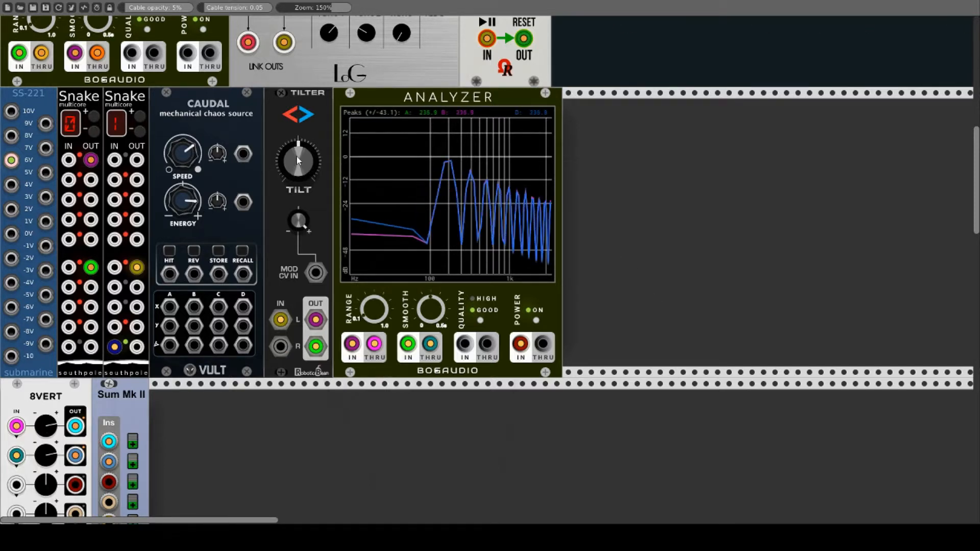
Sweep the Tilter's Tilt control in both directions and reset it to its default
{"action": "mouse_move", "coordinate": [296, 156]}
{"action": "left_mouse_down"}
{"action": "mouse_move", "coordinate": [296, 187]}
{"action": "mouse_move", "coordinate": [296, 154]}
{"action": "left_mouse_up"}
{"action": "left_click_drag", "start_coordinate": [299, 161], "coordinate": [299, 307]}
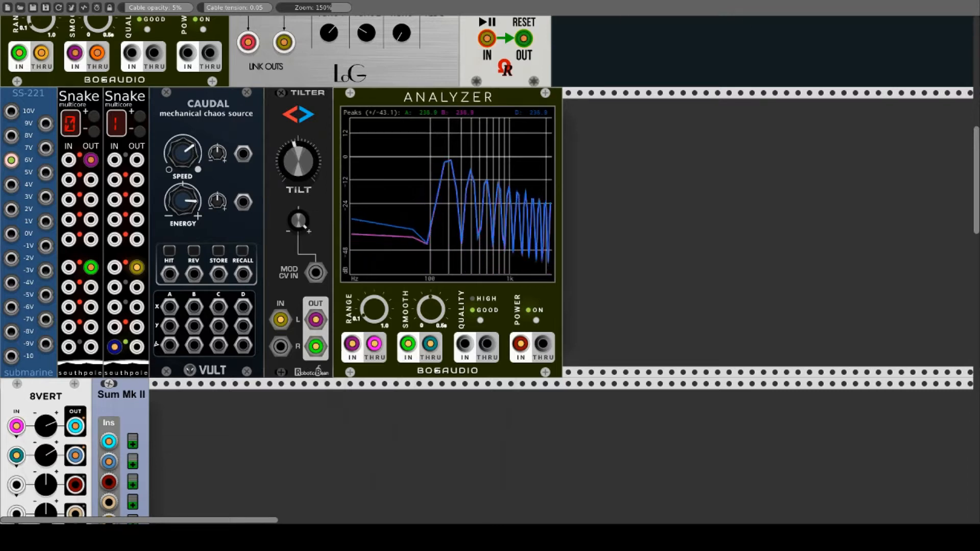
{"action": "left_click_drag", "start_coordinate": [299, 161], "coordinate": [299, 117]}
{"action": "left_click_drag", "start_coordinate": [299, 161], "coordinate": [298, 214]}
{"action": "left_click_drag", "start_coordinate": [303, 162], "coordinate": [303, 191]}
{"action": "right_click", "coordinate": [304, 163]}
Patch the Tilter's Mod CV input to the first Snake's fifth output and adjust the modulation amount to both sides
{"action": "left_click_drag", "start_coordinate": [316, 274], "coordinate": [90, 240]}
{"action": "left_click_drag", "start_coordinate": [301, 223], "coordinate": [301, 209]}
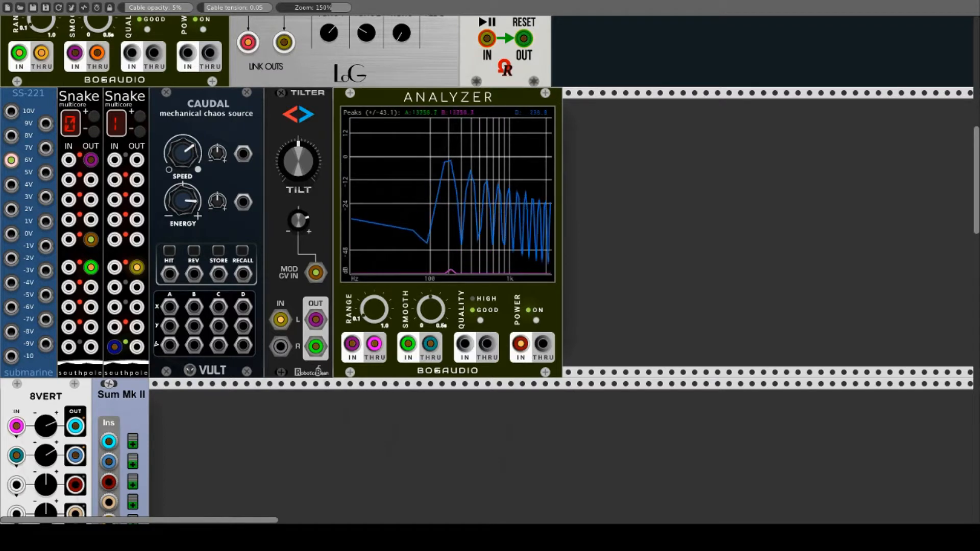
{"action": "left_click_drag", "start_coordinate": [301, 209], "coordinate": [302, 219]}
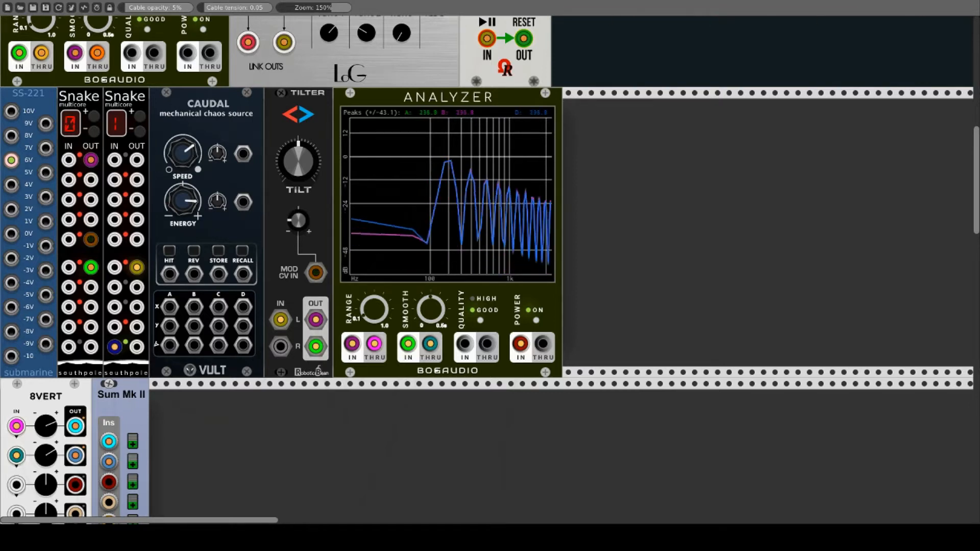
With modulation patched, sweep the Tilter's Tilt control up and down and lower its modulation amount
{"action": "left_click_drag", "start_coordinate": [298, 161], "coordinate": [298, 118]}
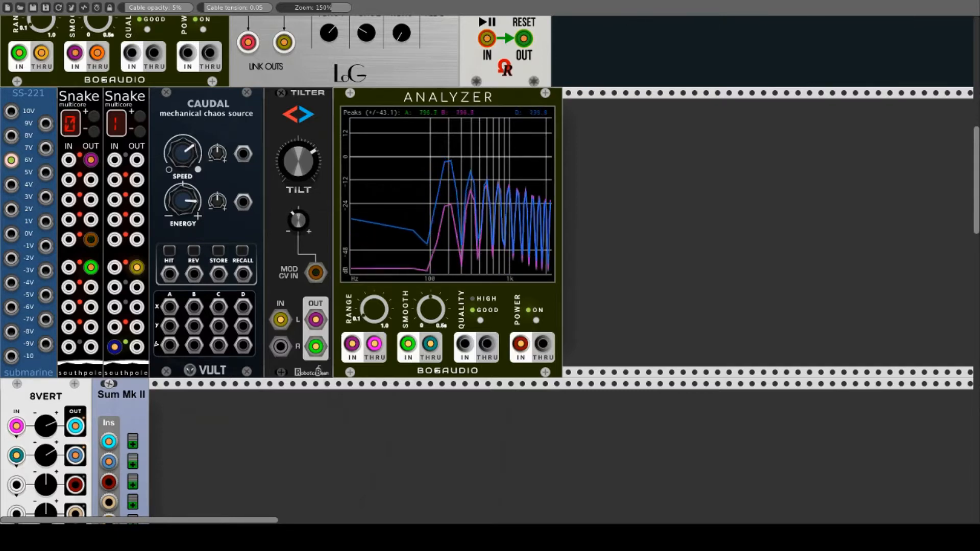
{"action": "left_click_drag", "start_coordinate": [296, 157], "coordinate": [297, 202]}
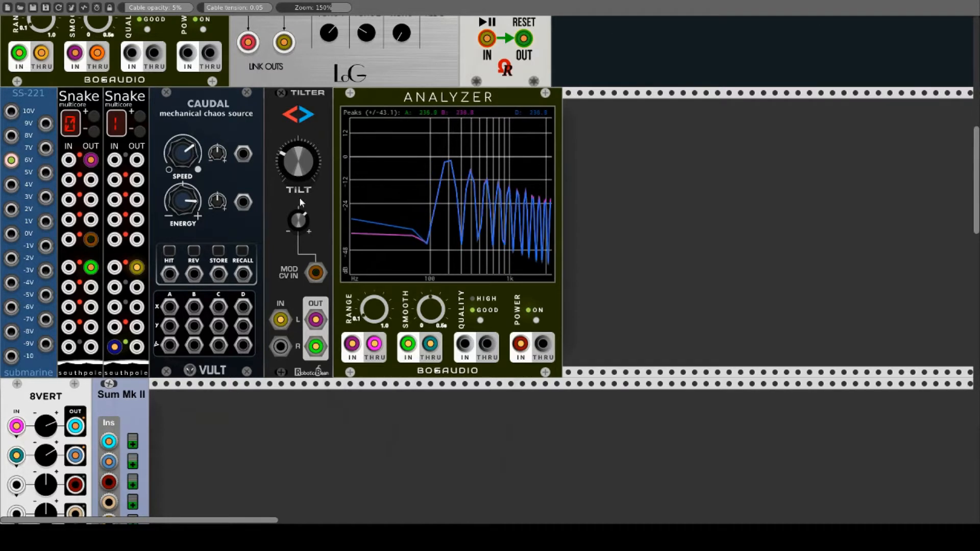
{"action": "mouse_move", "coordinate": [300, 223]}
{"action": "left_mouse_down"}
{"action": "mouse_move", "coordinate": [299, 209]}
{"action": "mouse_move", "coordinate": [298, 252]}
{"action": "left_mouse_up"}
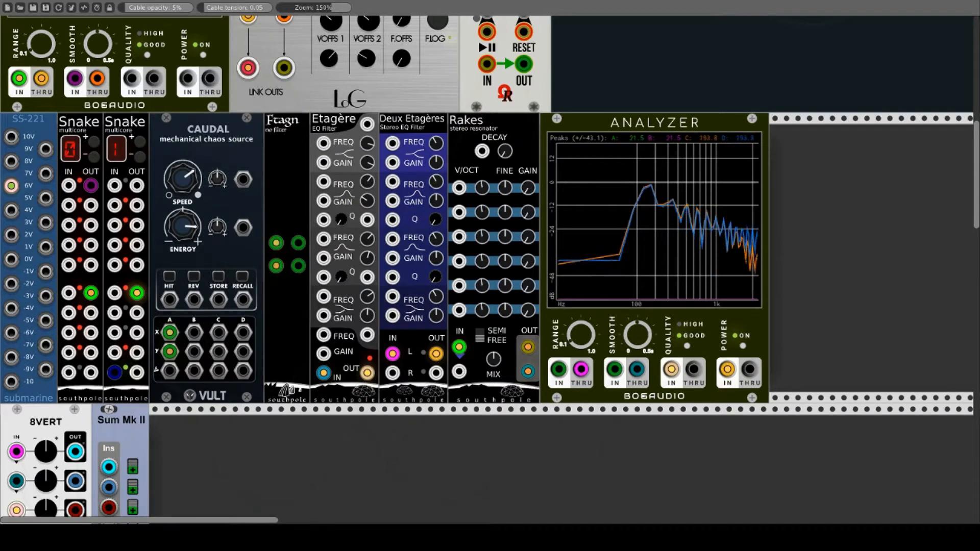
Check the Ftagn module's identity and trace its cables to the analyzer inputs
{"action": "right_click", "coordinate": [281, 135]}
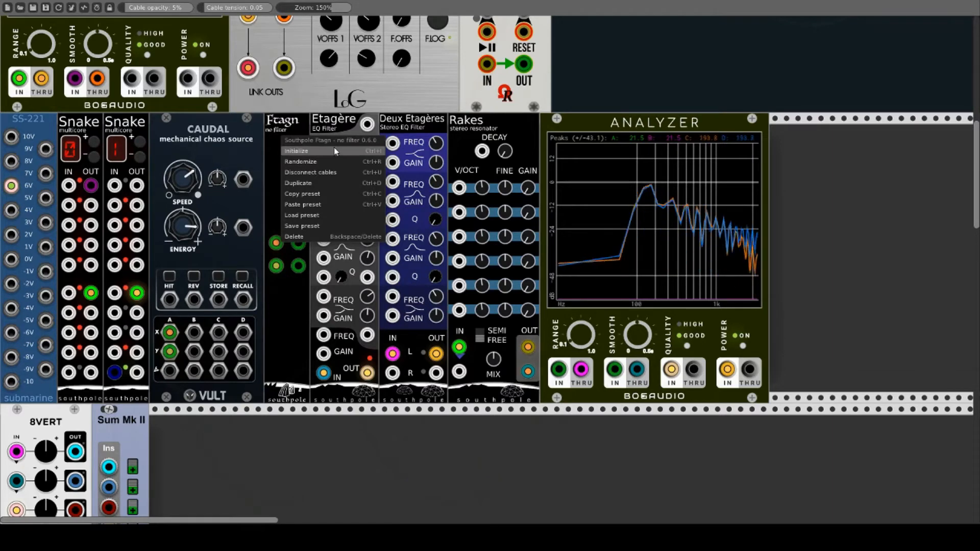
{"action": "left_click", "coordinate": [278, 351]}
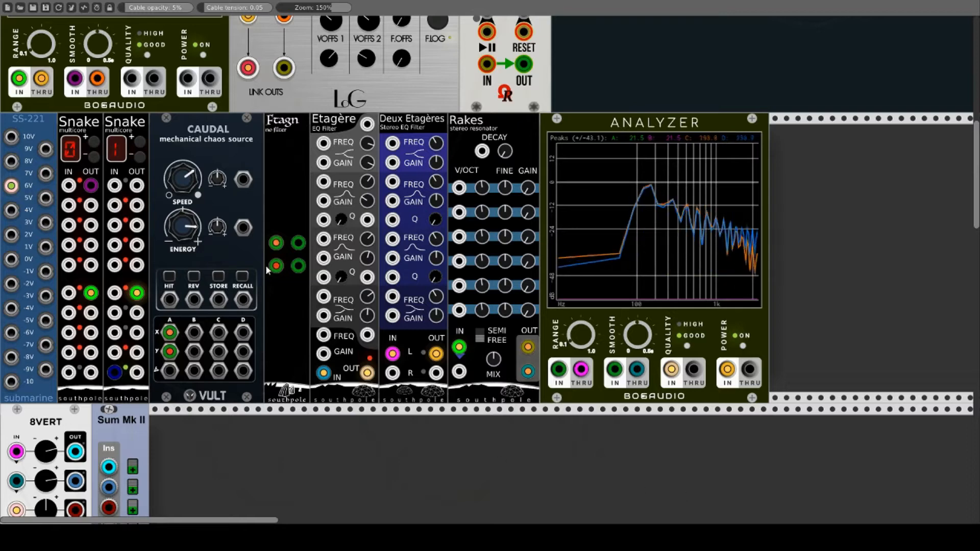
{"action": "left_click_drag", "start_coordinate": [275, 266], "coordinate": [299, 267]}
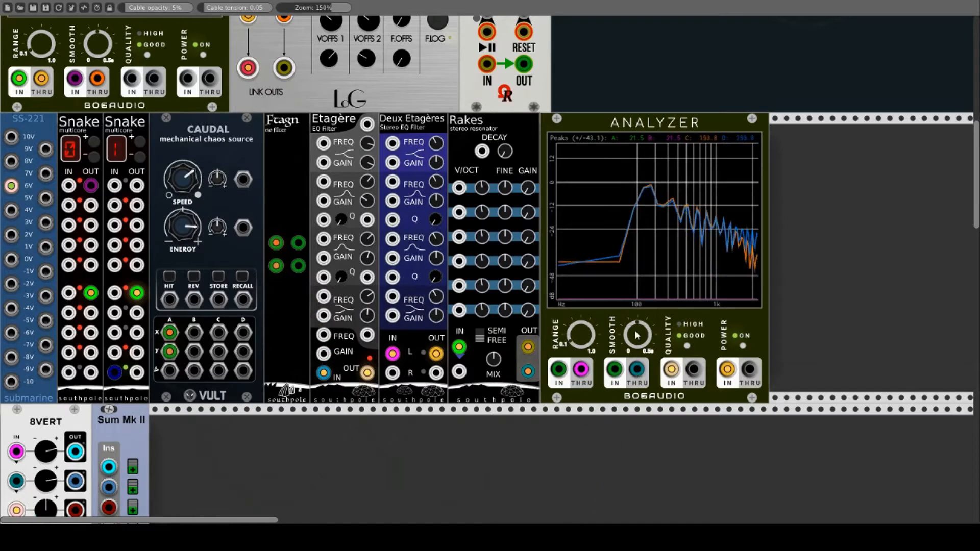
{"action": "mouse_move", "coordinate": [638, 374]}
{"action": "left_mouse_down"}
{"action": "mouse_move", "coordinate": [638, 396]}
{"action": "mouse_move", "coordinate": [638, 371]}
{"action": "left_mouse_up"}
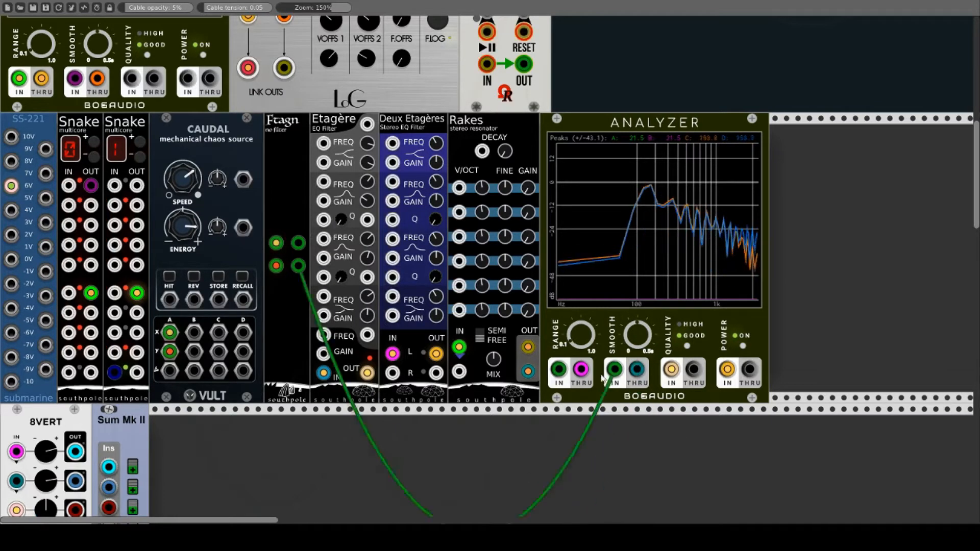
{"action": "left_click_drag", "start_coordinate": [560, 371], "coordinate": [567, 388]}
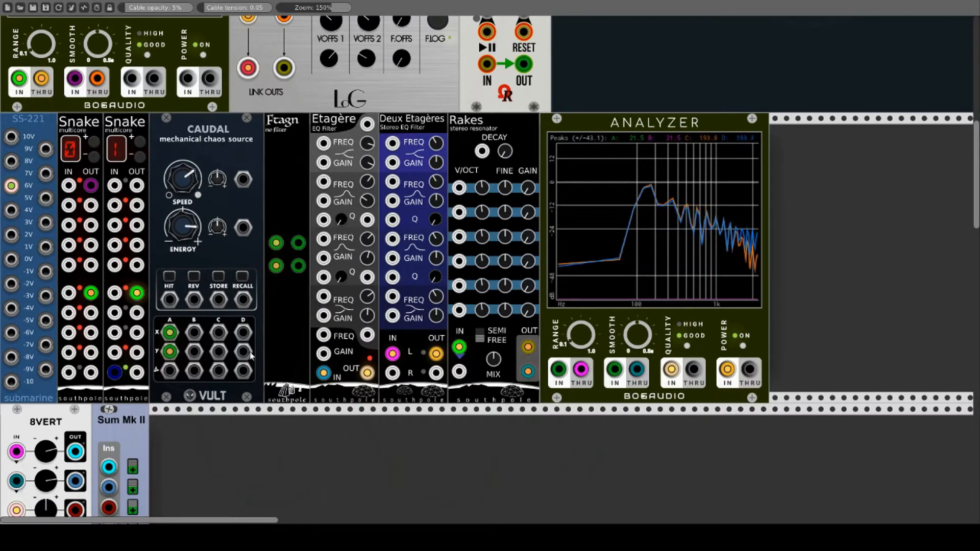
Reset the first two 8VERT channels' levels and raise the third and fourth channels' levels
{"action": "scroll", "coordinate": [181, 446], "scroll_direction": "down", "scroll_amount": 3}
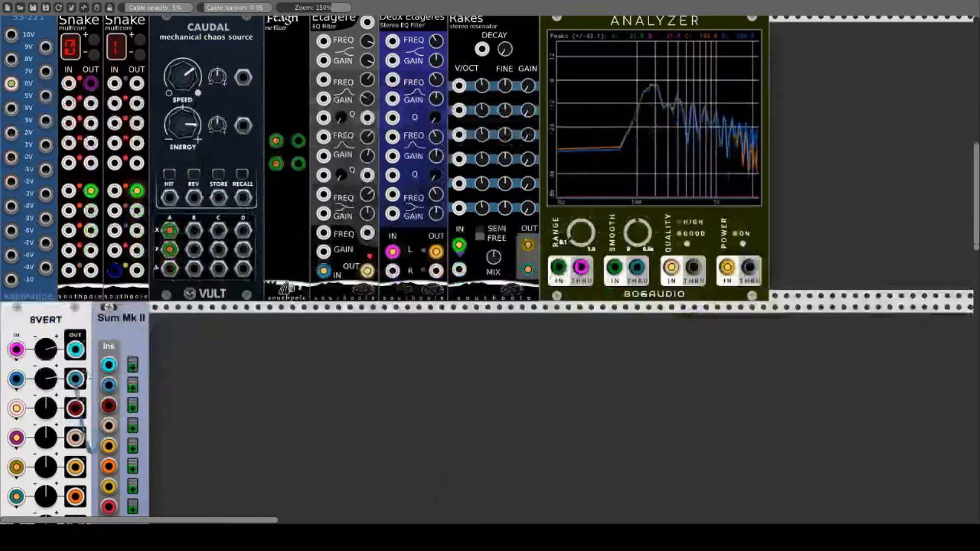
{"action": "right_click", "coordinate": [46, 351]}
{"action": "right_click", "coordinate": [47, 379]}
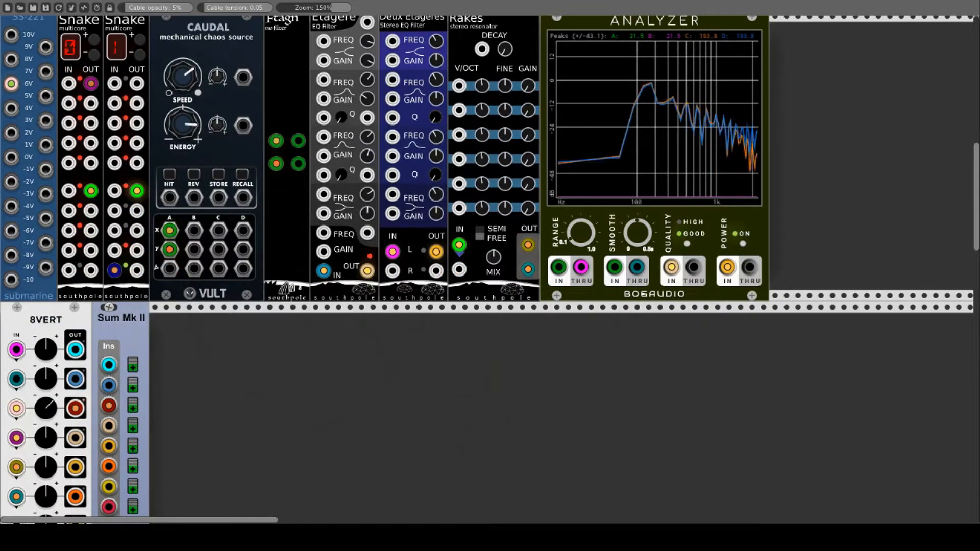
{"action": "left_click_drag", "start_coordinate": [46, 409], "coordinate": [46, 337]}
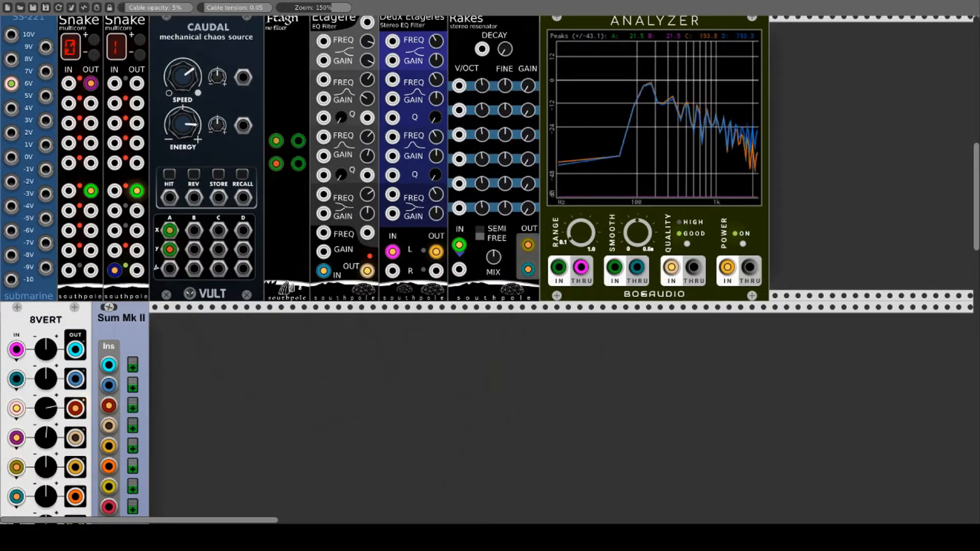
{"action": "left_click_drag", "start_coordinate": [46, 435], "coordinate": [46, 363]}
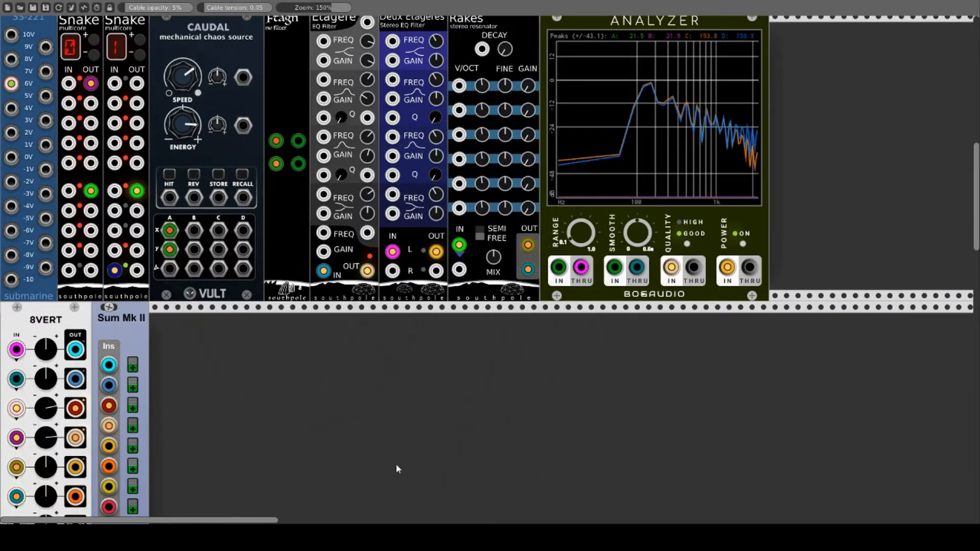
Initialize the Etagère and Deux Etagères EQ filter modules
{"action": "scroll", "coordinate": [396, 463], "scroll_direction": "up", "scroll_amount": 4}
{"action": "scroll", "coordinate": [396, 470], "scroll_direction": "down", "scroll_amount": 3}
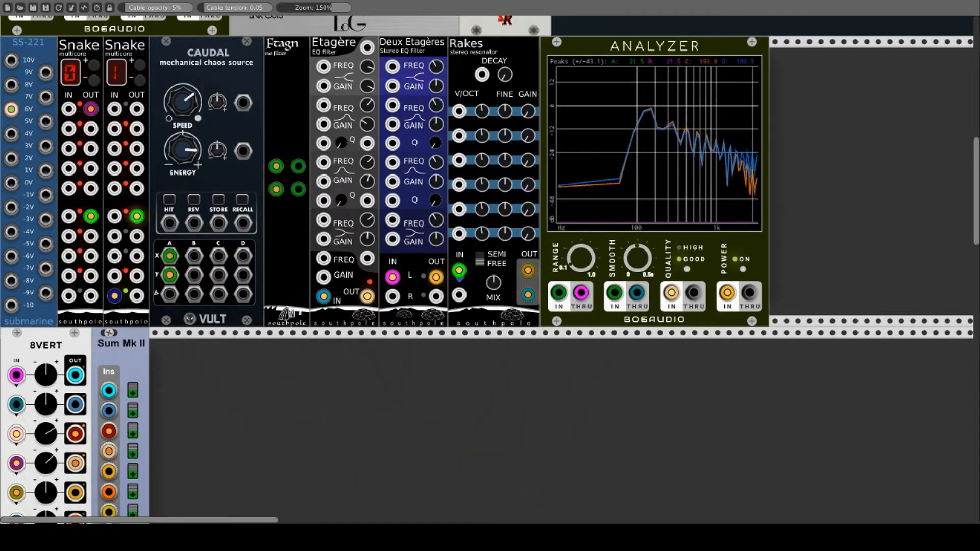
{"action": "scroll", "coordinate": [484, 458], "scroll_direction": "up", "scroll_amount": 2}
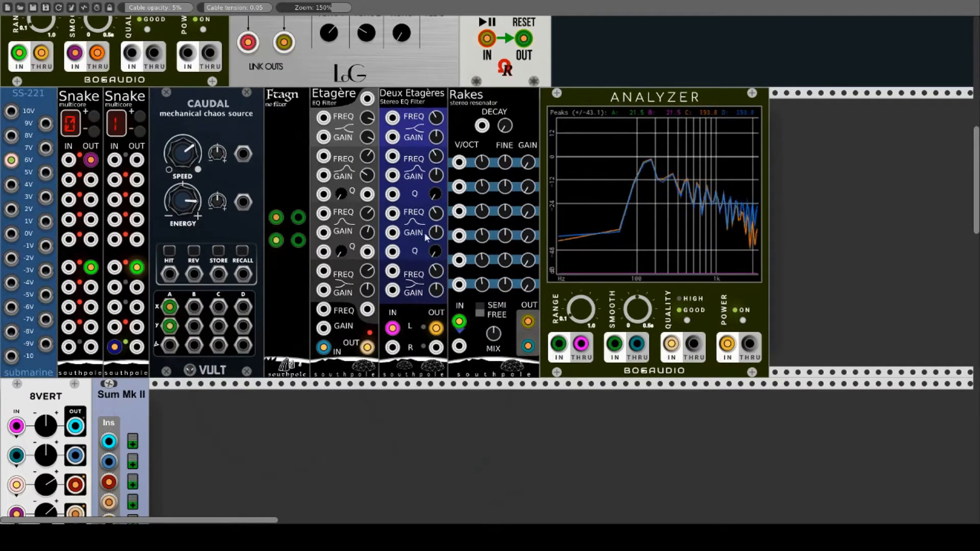
{"action": "right_click", "coordinate": [338, 97]}
{"action": "left_click", "coordinate": [356, 115]}
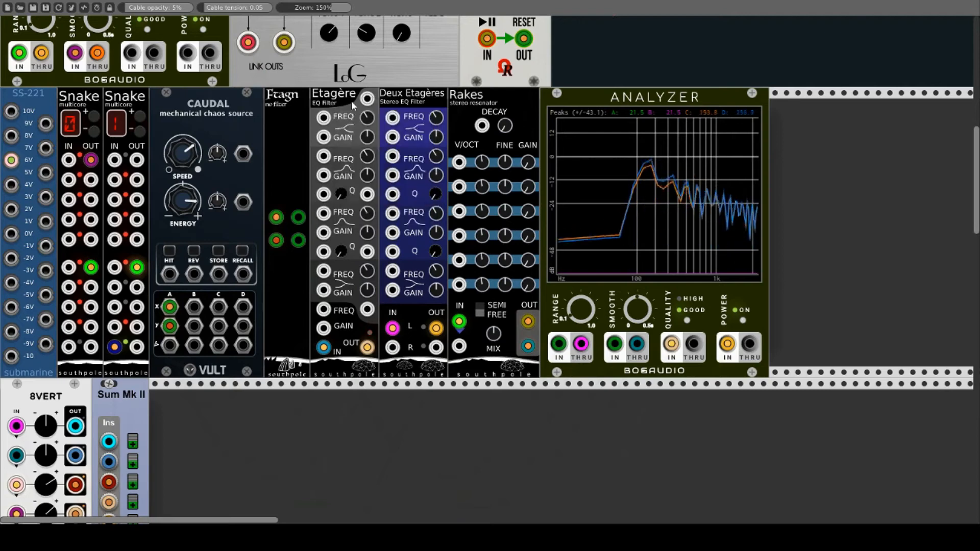
{"action": "right_click", "coordinate": [417, 101]}
{"action": "left_click", "coordinate": [429, 115]}
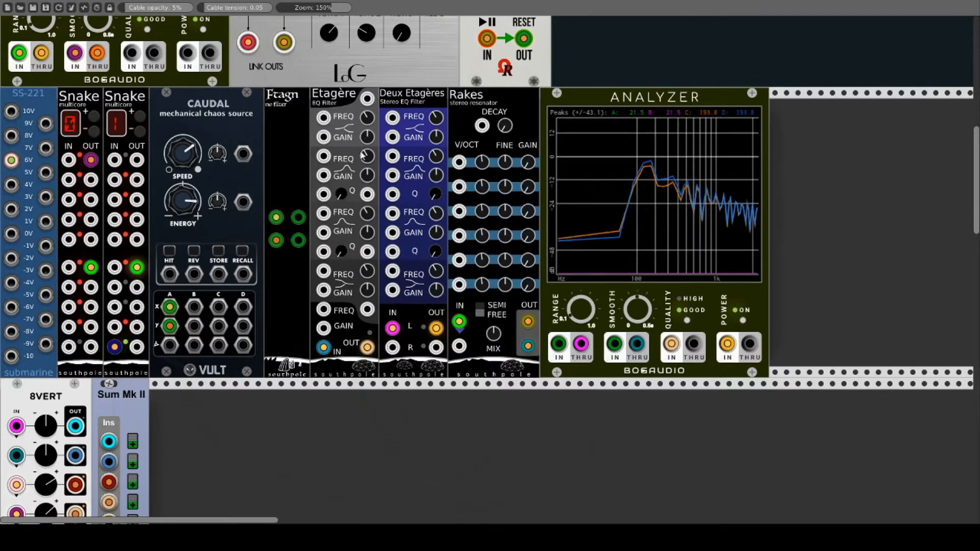
Adjust the frequency and gain of Etagère's first EQ band, trying different settings and ending with both raised
{"action": "scroll", "coordinate": [361, 198], "scroll_direction": "up", "scroll_amount": 1}
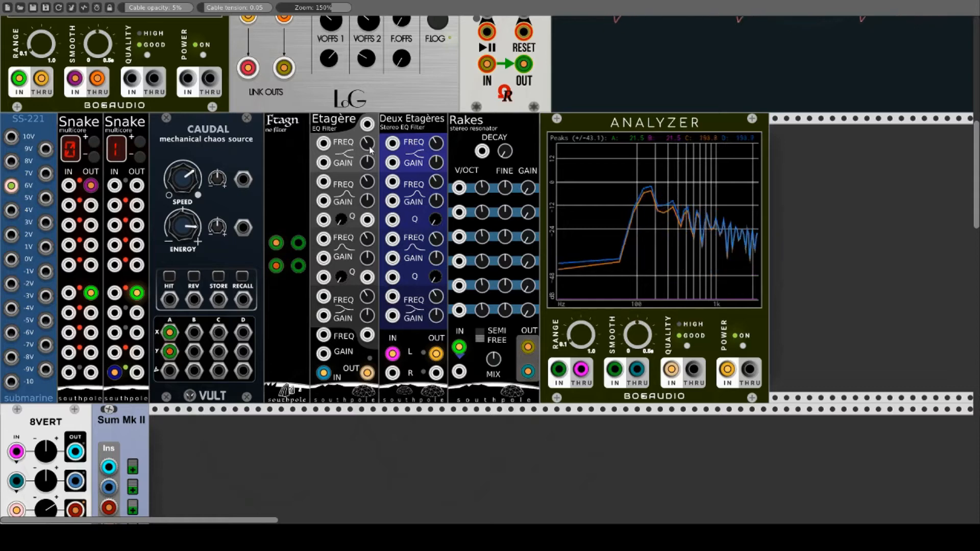
{"action": "left_click_drag", "start_coordinate": [369, 147], "coordinate": [370, 146]}
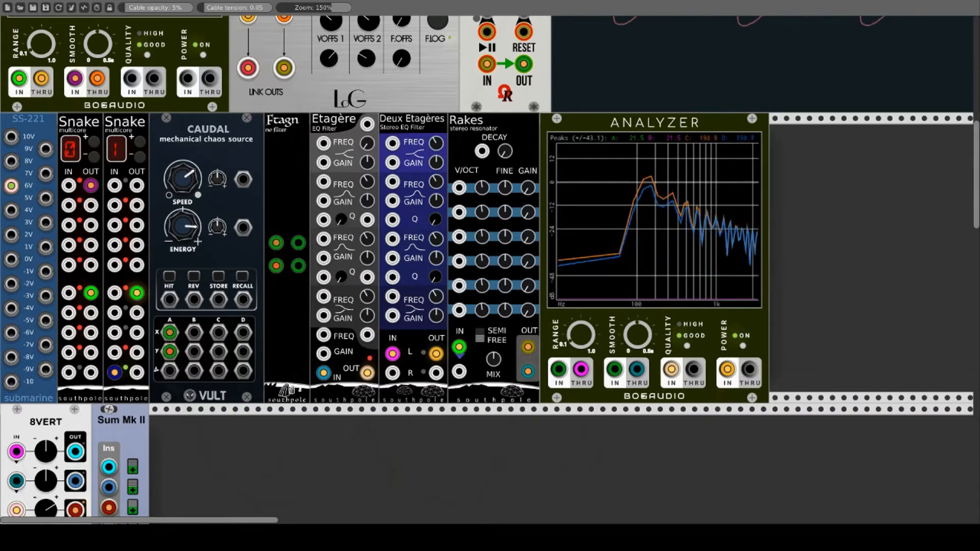
{"action": "left_click_drag", "start_coordinate": [369, 146], "coordinate": [369, 131]}
{"action": "left_click_drag", "start_coordinate": [371, 170], "coordinate": [370, 151]}
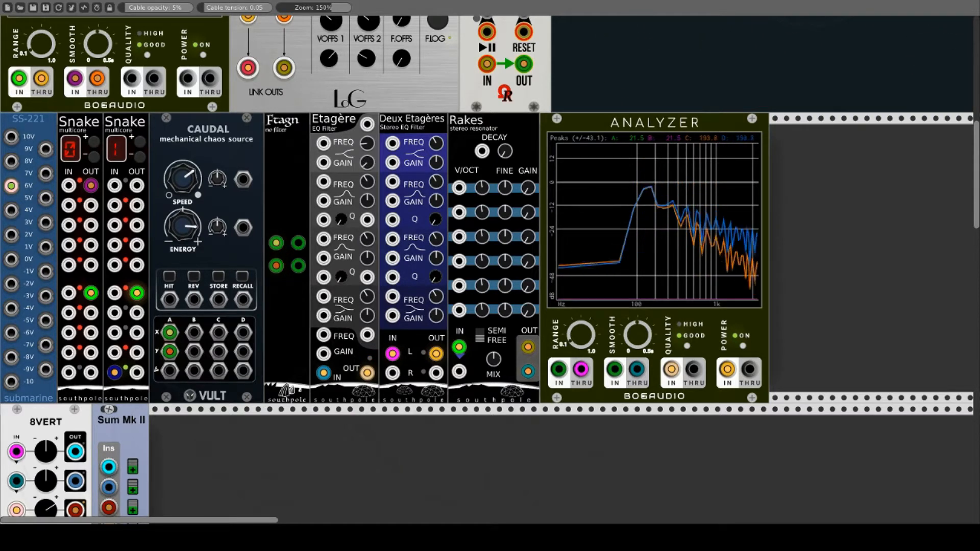
{"action": "left_click_drag", "start_coordinate": [368, 143], "coordinate": [368, 108]}
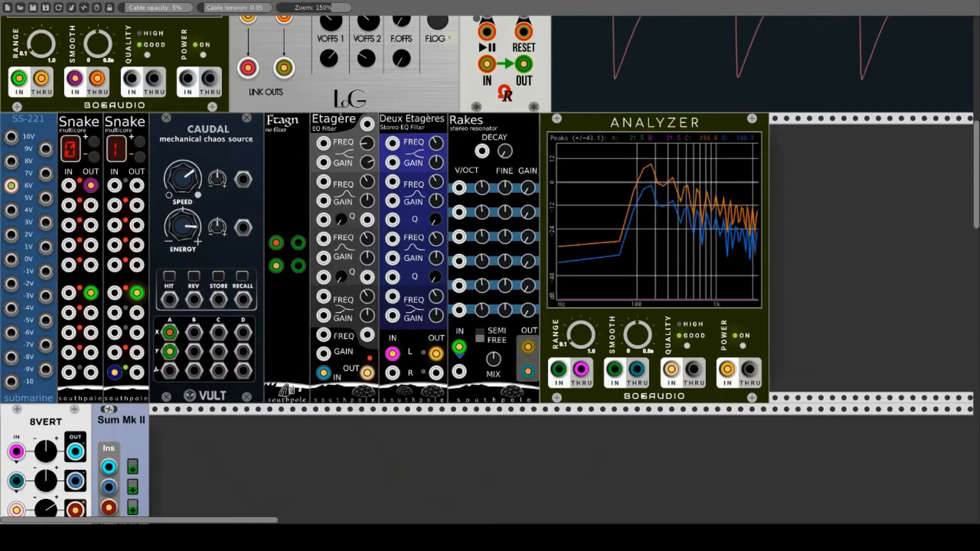
{"action": "left_click_drag", "start_coordinate": [369, 164], "coordinate": [367, 103]}
{"action": "left_click_drag", "start_coordinate": [368, 144], "coordinate": [368, 103]}
Raise the frequency and gain of Etagère's second and third EQ bands
{"action": "left_click_drag", "start_coordinate": [368, 182], "coordinate": [368, 135]}
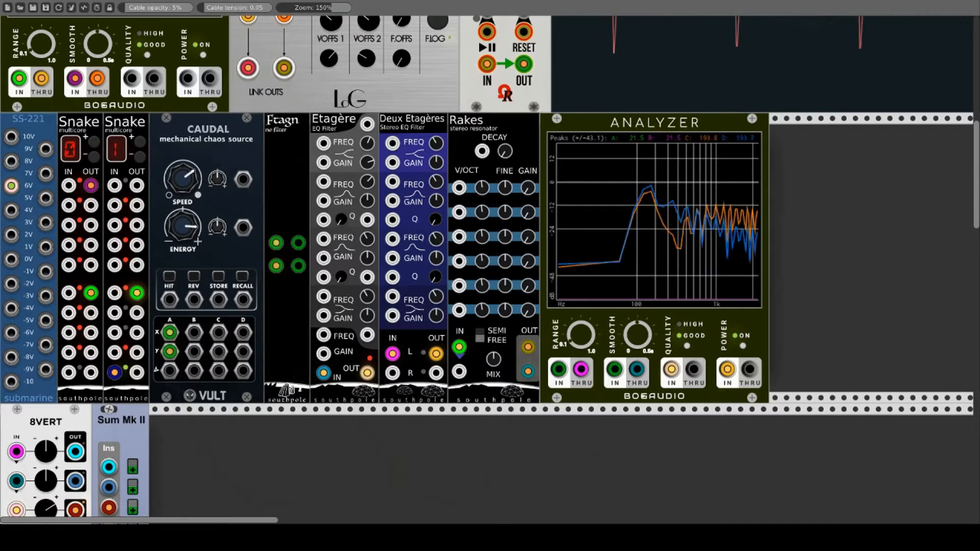
{"action": "left_click_drag", "start_coordinate": [368, 202], "coordinate": [368, 155]}
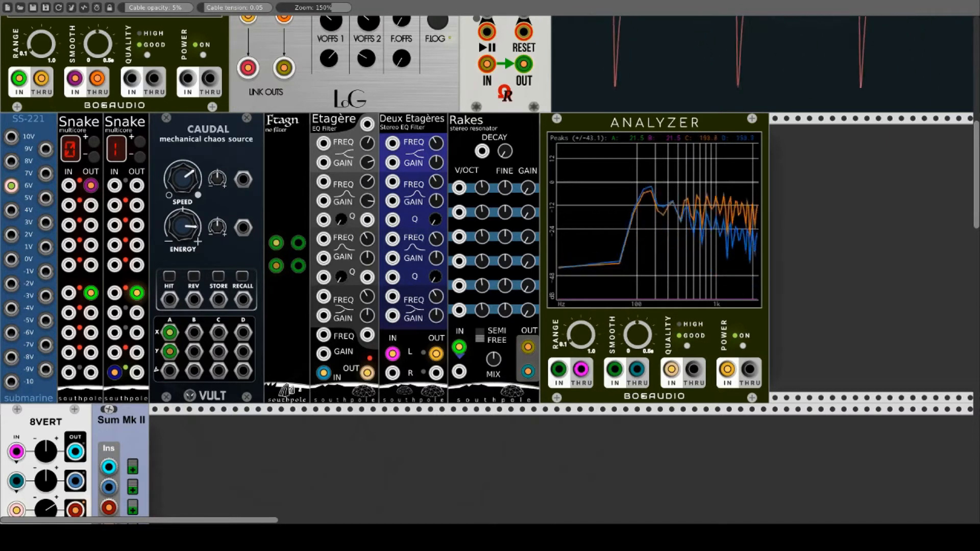
{"action": "left_click_drag", "start_coordinate": [368, 240], "coordinate": [369, 207]}
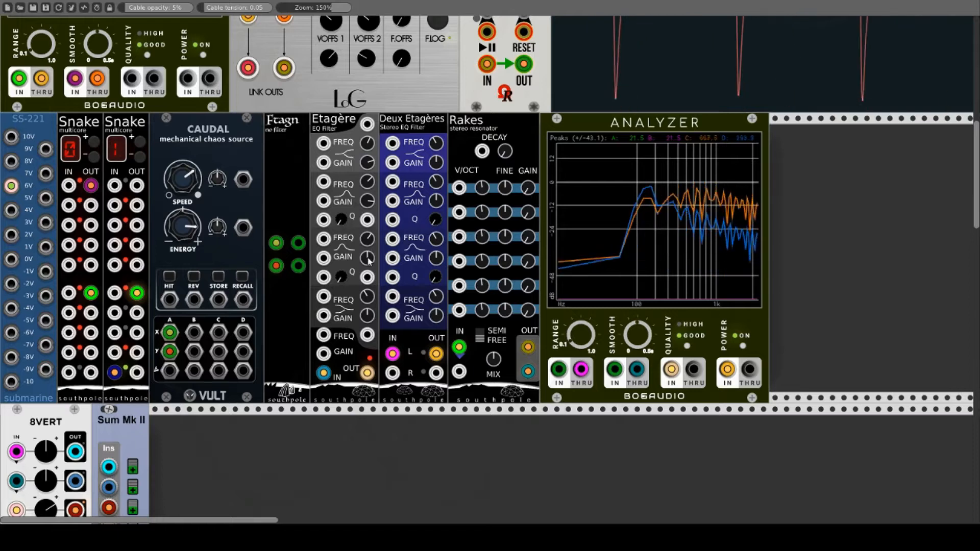
{"action": "left_click_drag", "start_coordinate": [368, 259], "coordinate": [368, 244]}
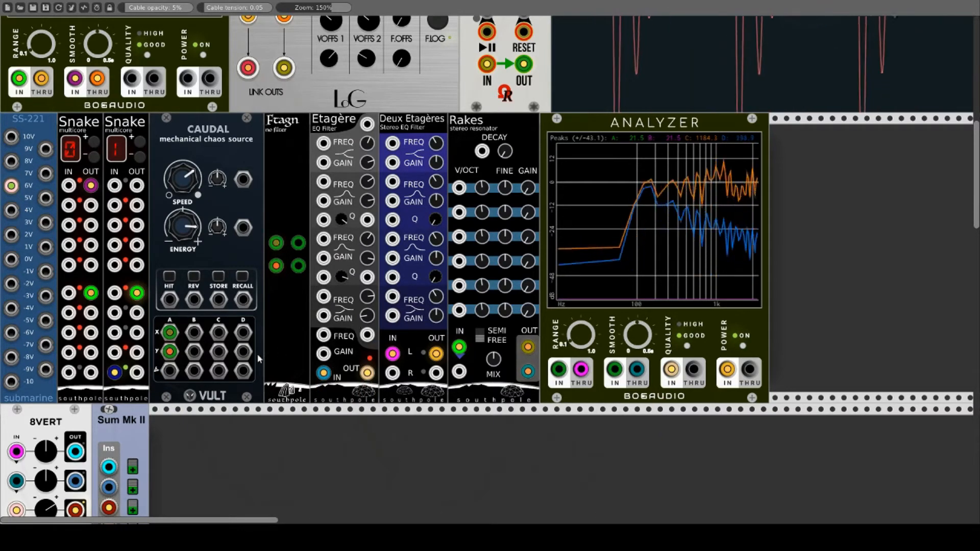
Patch Etagère's global Gain input to Caudal's B X output and lower the third band's Q
{"action": "left_click_drag", "start_coordinate": [323, 353], "coordinate": [194, 332]}
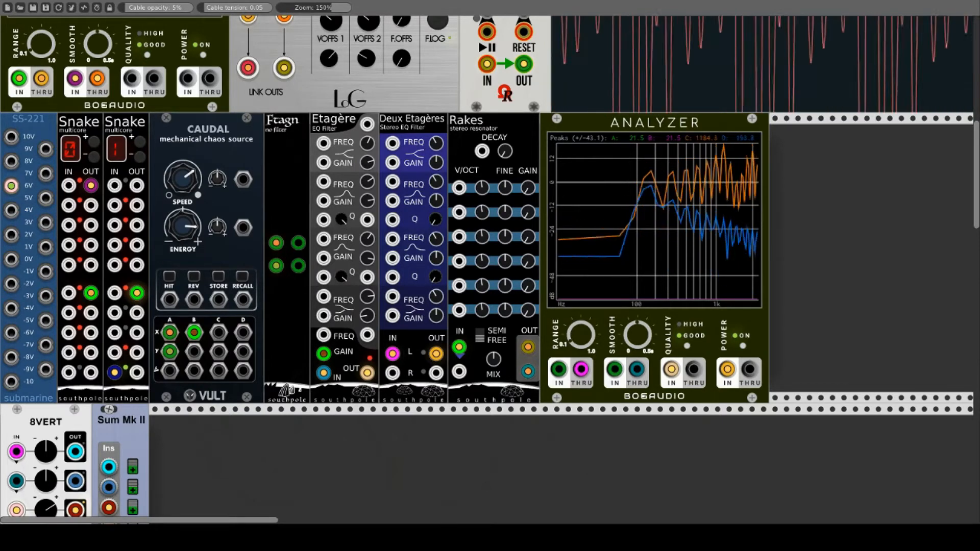
{"action": "left_click_drag", "start_coordinate": [341, 276], "coordinate": [341, 317]}
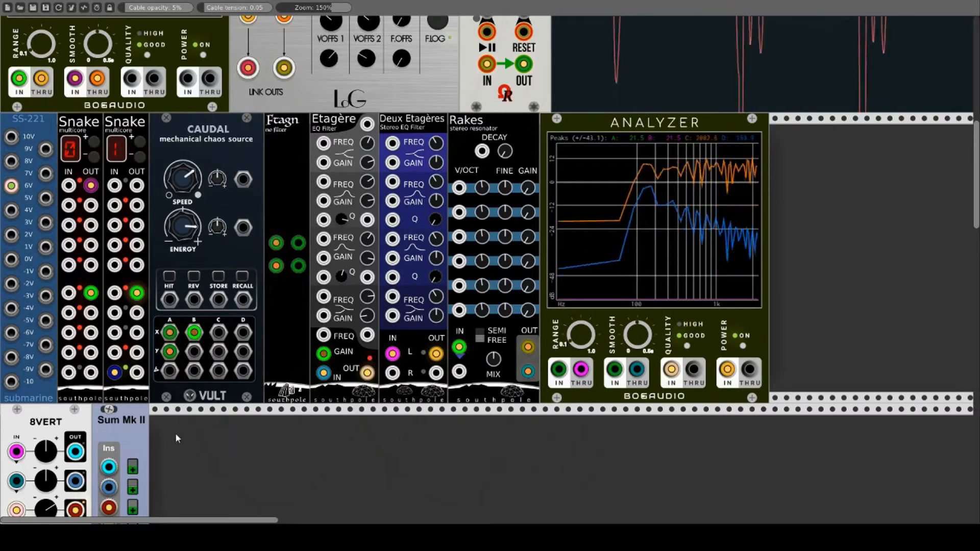
{"action": "left_click_drag", "start_coordinate": [137, 292], "coordinate": [393, 354]}
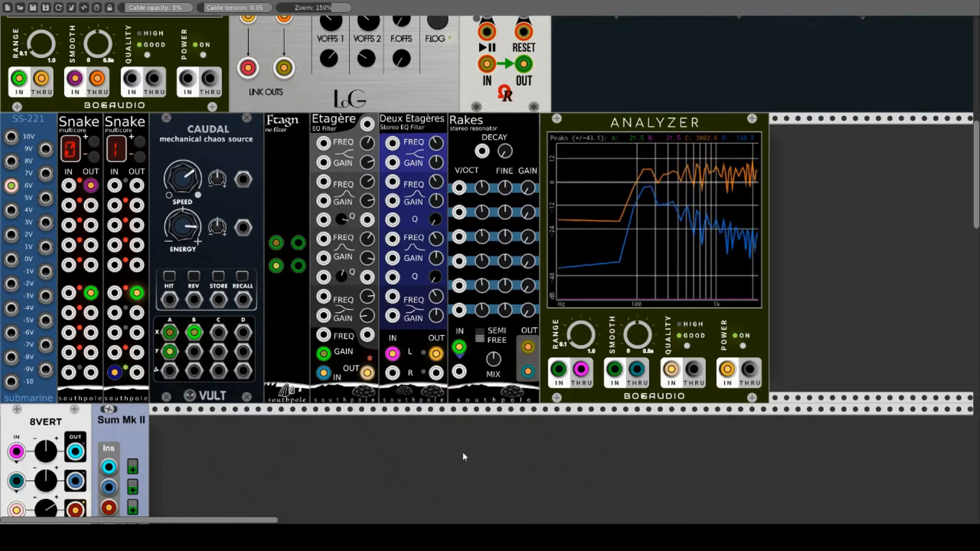
{"action": "scroll", "coordinate": [459, 452], "scroll_direction": "down", "scroll_amount": 3}
{"action": "left_click_drag", "start_coordinate": [435, 296], "coordinate": [435, 380]}
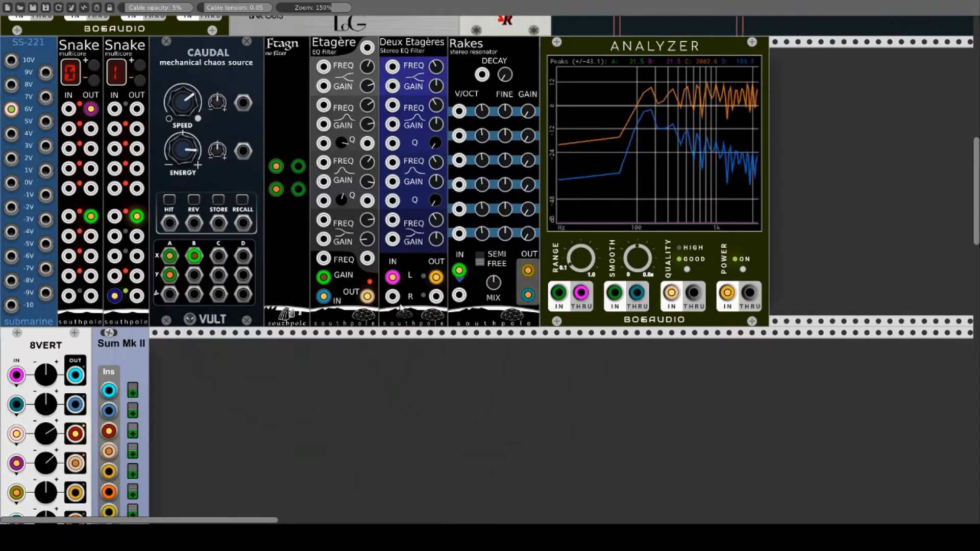
{"action": "left_click_drag", "start_coordinate": [391, 296], "coordinate": [403, 350]}
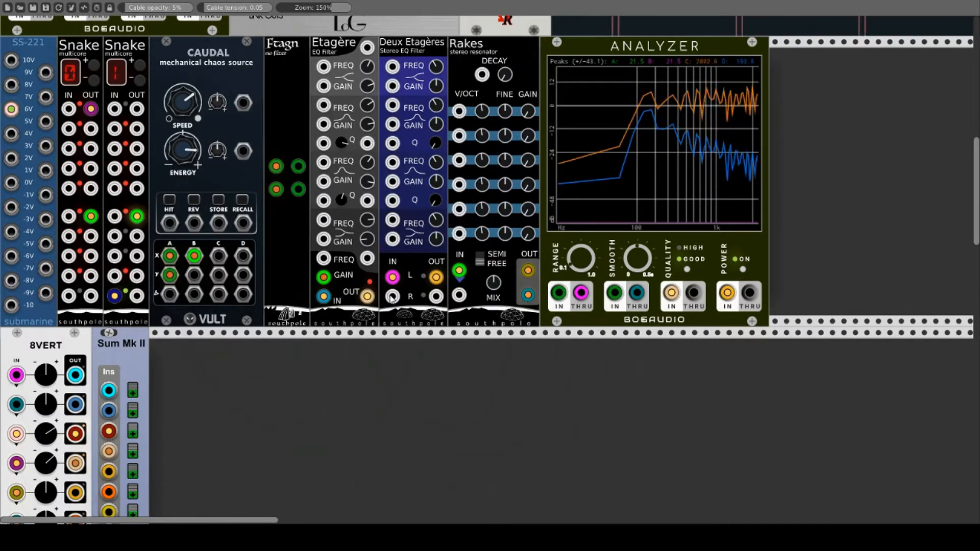
{"action": "scroll", "coordinate": [403, 349], "scroll_direction": "up", "scroll_amount": 3}
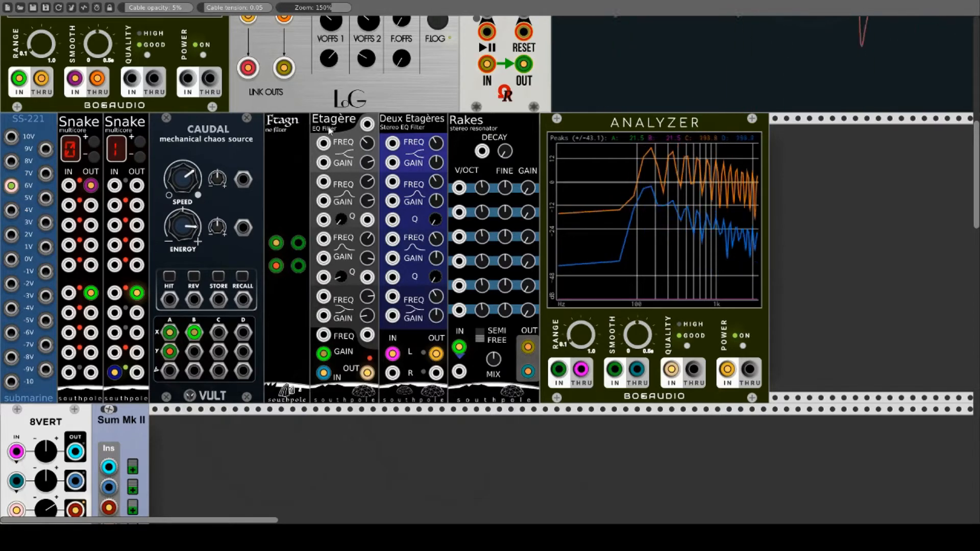
Raise the levels of 8VERT's fifth and sixth channels to bring the Rakes outputs into the mix
{"action": "scroll", "coordinate": [157, 446], "scroll_direction": "down", "scroll_amount": 2}
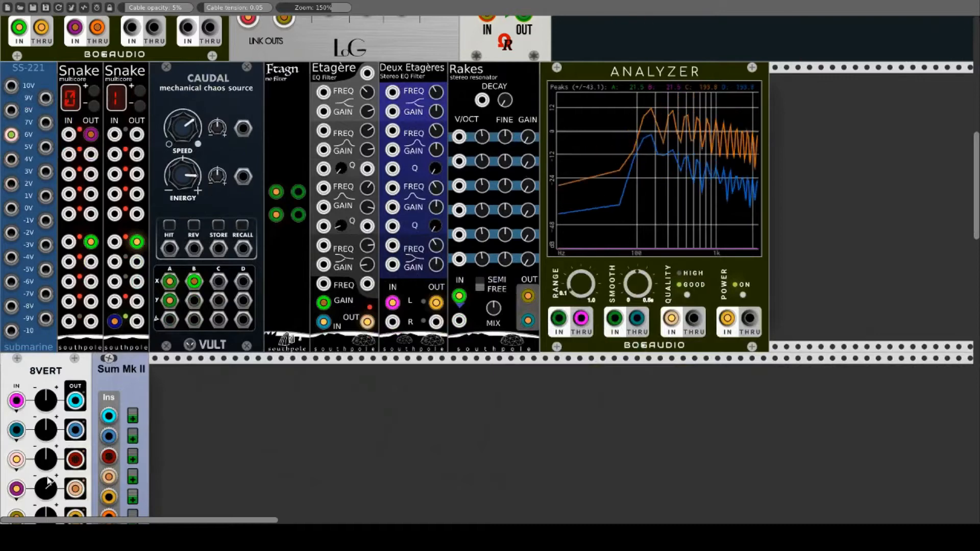
{"action": "scroll", "coordinate": [46, 493], "scroll_direction": "down", "scroll_amount": 5}
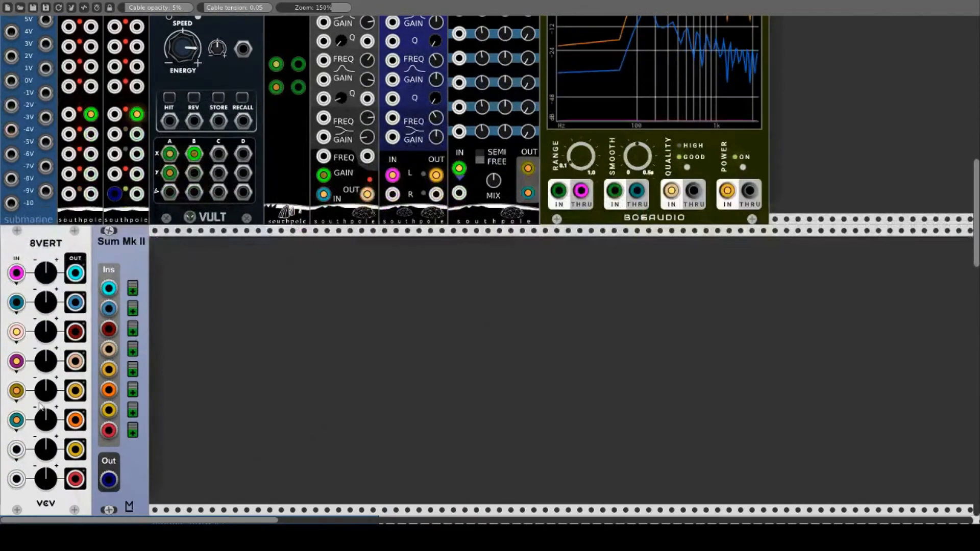
{"action": "left_click_drag", "start_coordinate": [46, 391], "coordinate": [46, 327]}
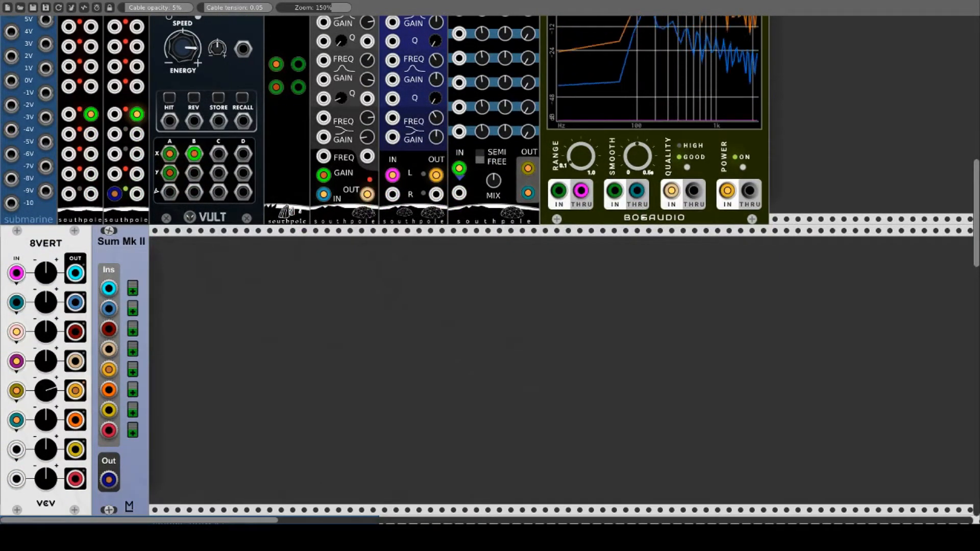
{"action": "left_click_drag", "start_coordinate": [46, 421], "coordinate": [46, 356]}
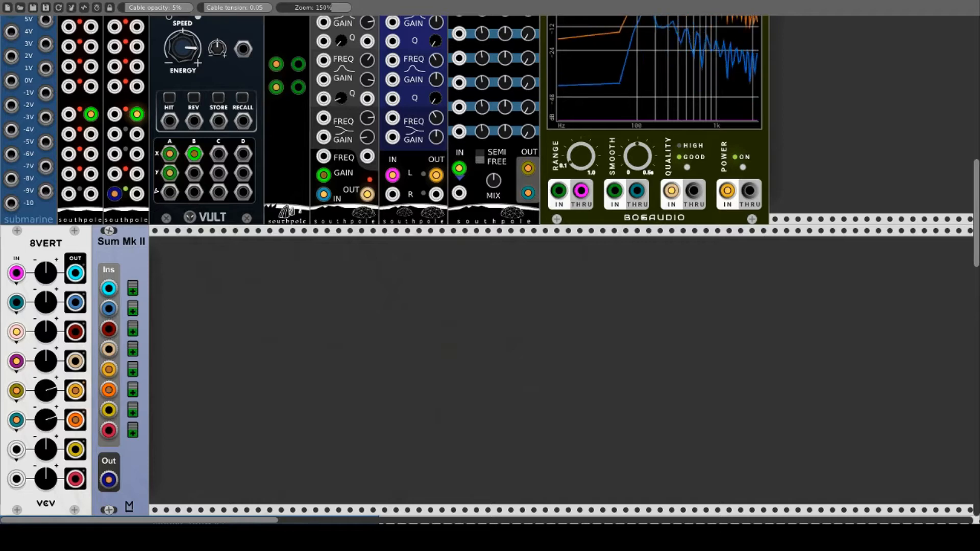
{"action": "scroll", "coordinate": [265, 417], "scroll_direction": "up", "scroll_amount": 7}
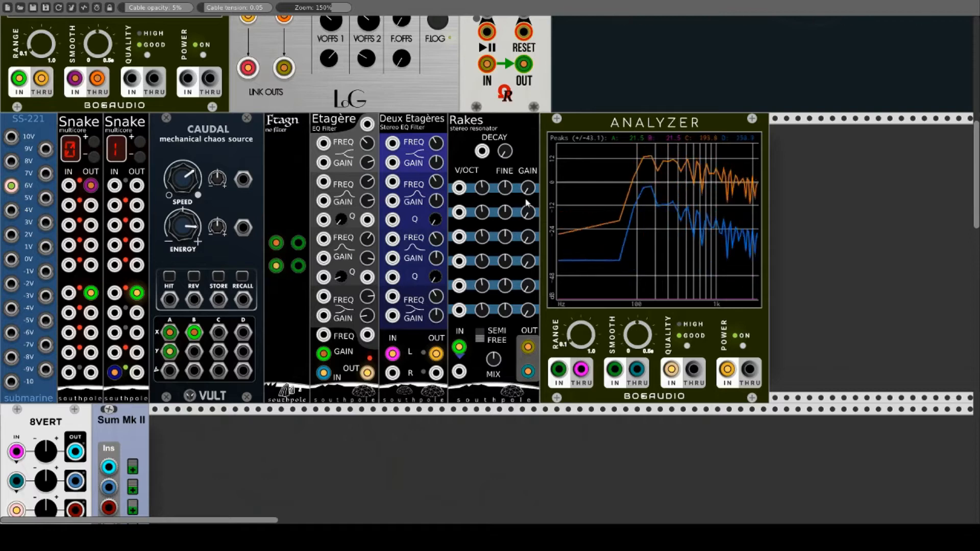
Try patching Rakes' first V/OCT input to Caudal's C X output, and disconnect the cable again
{"action": "left_click_drag", "start_coordinate": [459, 188], "coordinate": [226, 328]}
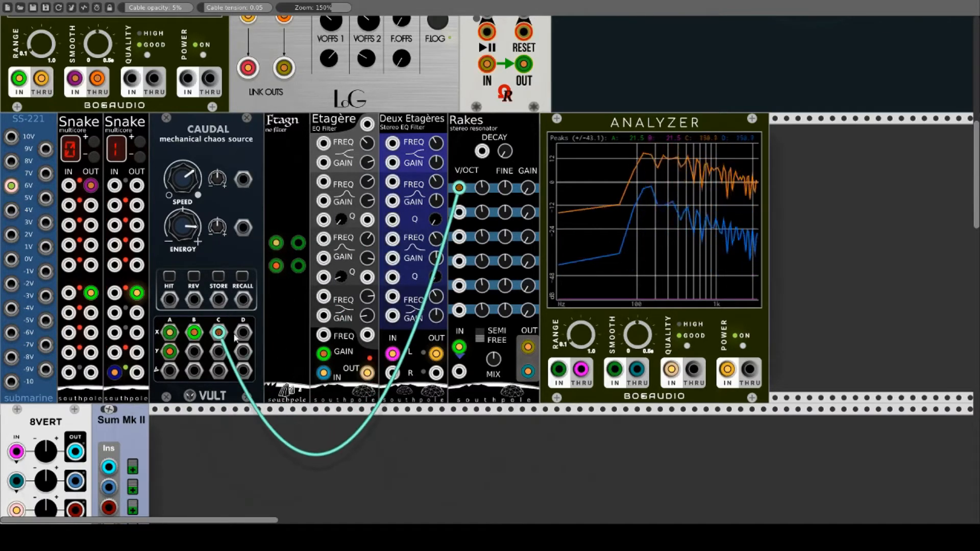
{"action": "left_click", "coordinate": [480, 339]}
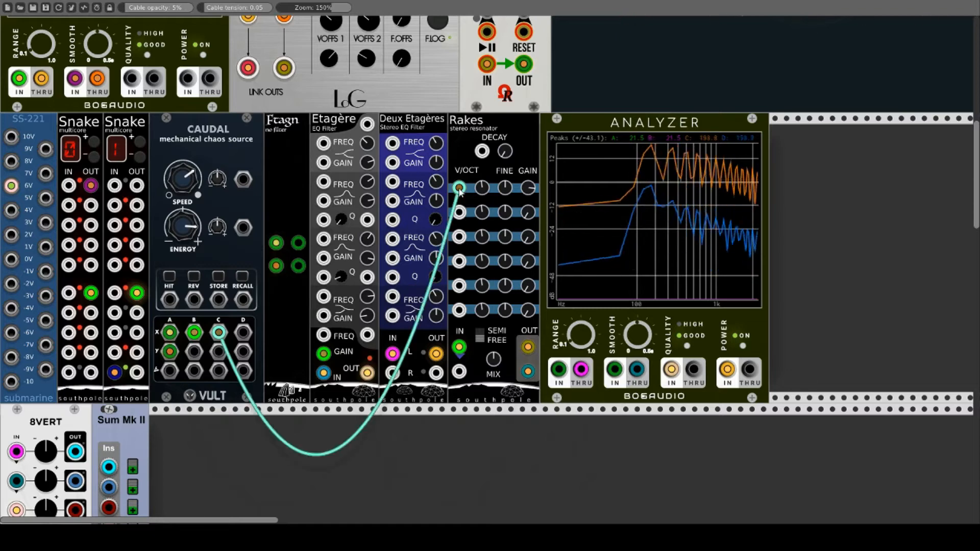
{"action": "left_click_drag", "start_coordinate": [458, 189], "coordinate": [468, 200]}
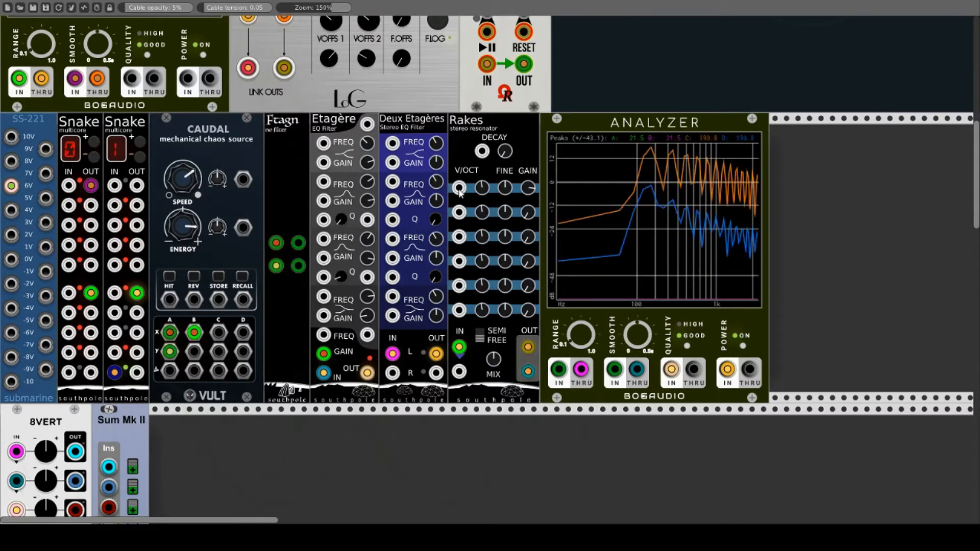
Patch Rakes' second audio input to Caudal's C X output and its Decay input to the fourth output in Snake 1's lower group
{"action": "mouse_move", "coordinate": [462, 350]}
{"action": "left_mouse_down"}
{"action": "mouse_move", "coordinate": [465, 396]}
{"action": "mouse_move", "coordinate": [461, 348]}
{"action": "left_mouse_up"}
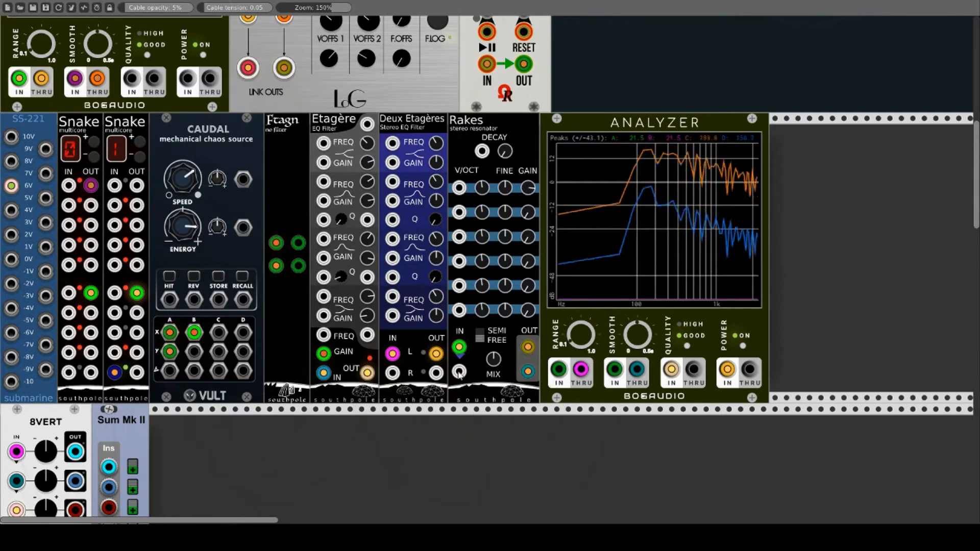
{"action": "left_click_drag", "start_coordinate": [460, 373], "coordinate": [219, 332]}
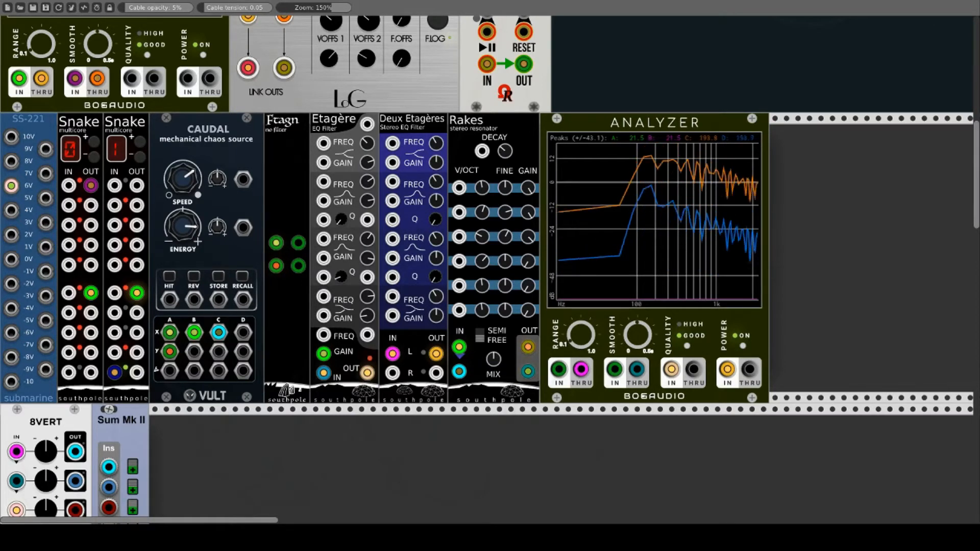
{"action": "left_click_drag", "start_coordinate": [482, 151], "coordinate": [137, 352]}
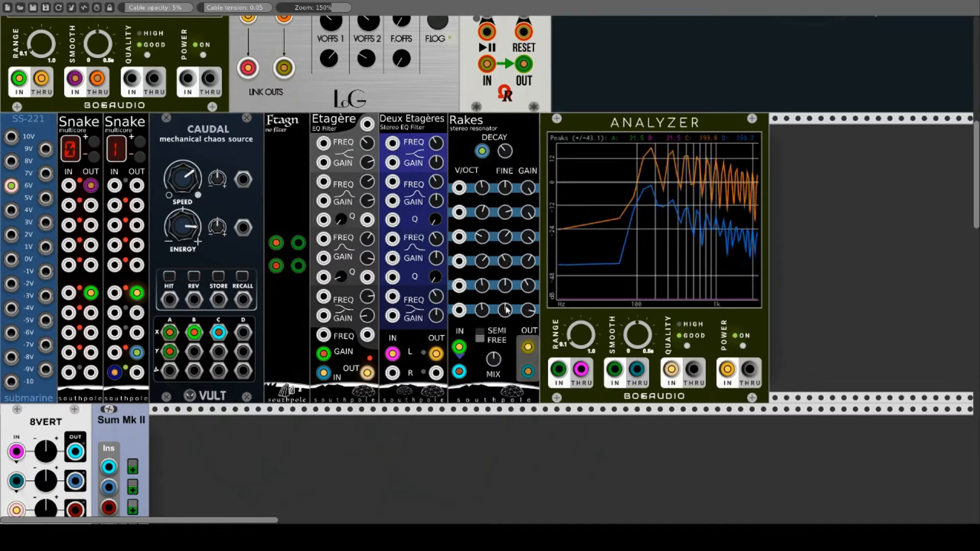
Adjust the fine tuning of Rakes' sixth resonator and randomize the module's settings
{"action": "left_click_drag", "start_coordinate": [504, 311], "coordinate": [505, 293]}
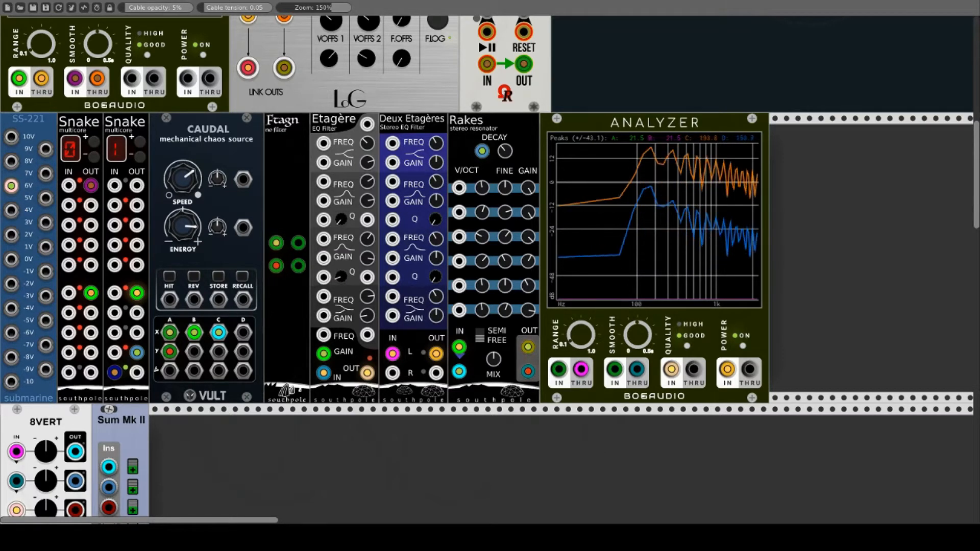
{"action": "right_click", "coordinate": [524, 137]}
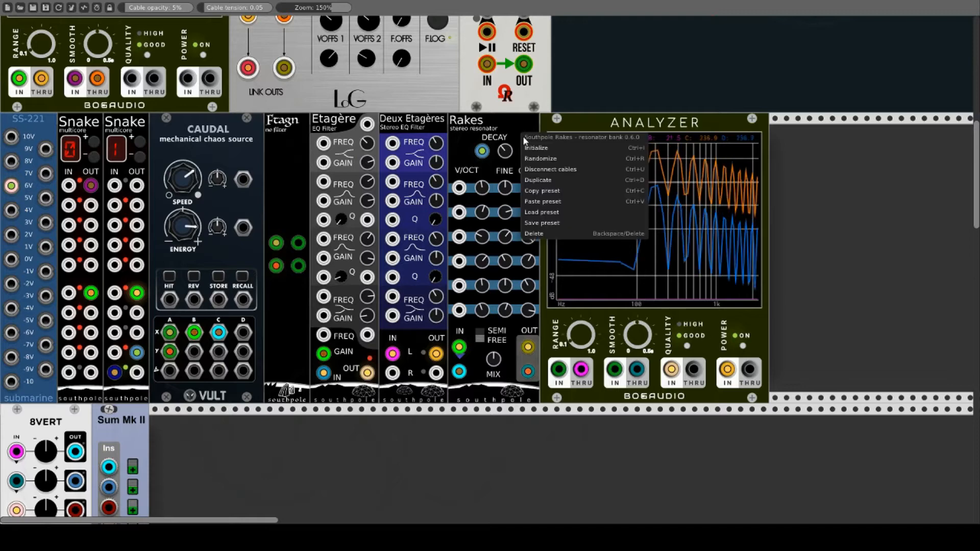
{"action": "left_click", "coordinate": [538, 159]}
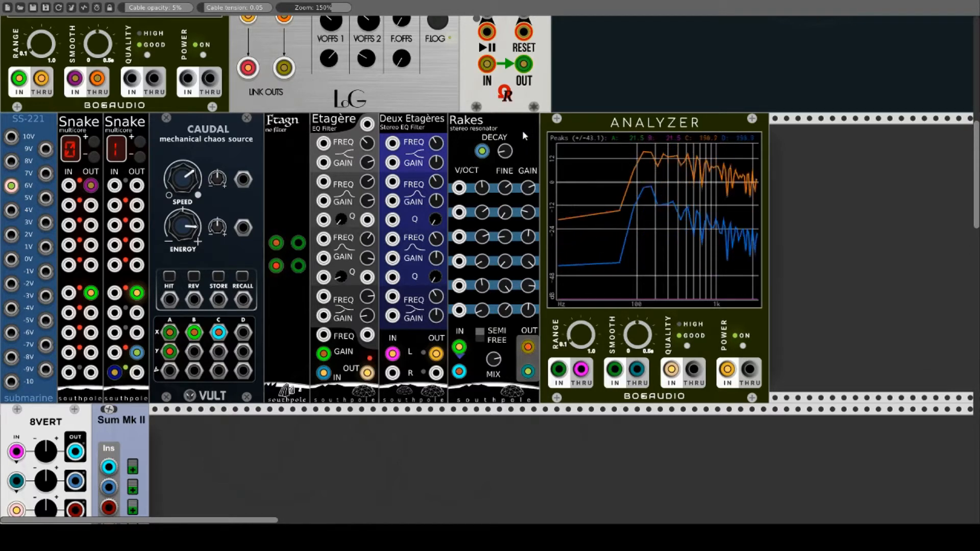
Patch Rakes' six V/OCT inputs, in order, to Caudal's D X, D Y, C Y, B Y and the third-row D and C outputs
{"action": "left_click_drag", "start_coordinate": [461, 188], "coordinate": [243, 332]}
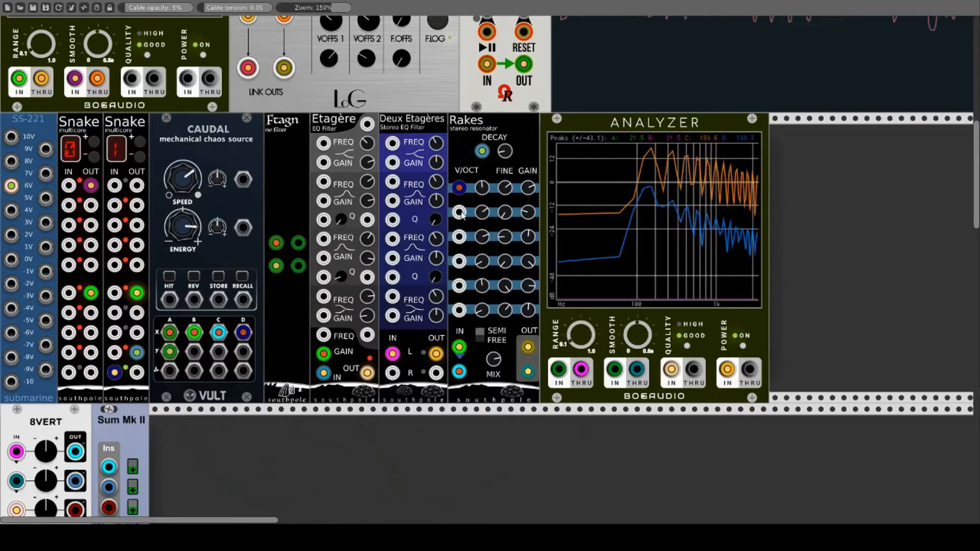
{"action": "left_click_drag", "start_coordinate": [460, 213], "coordinate": [245, 356]}
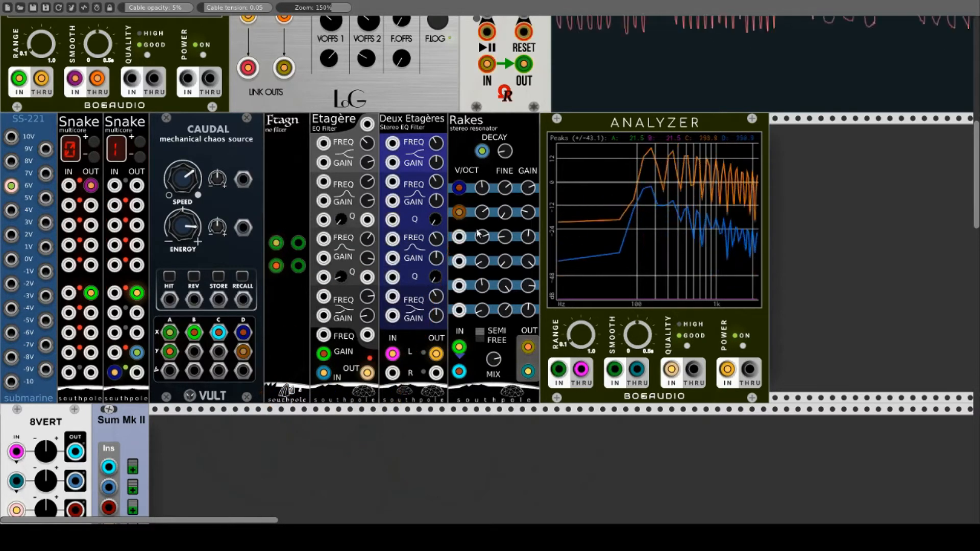
{"action": "left_click_drag", "start_coordinate": [459, 236], "coordinate": [219, 352]}
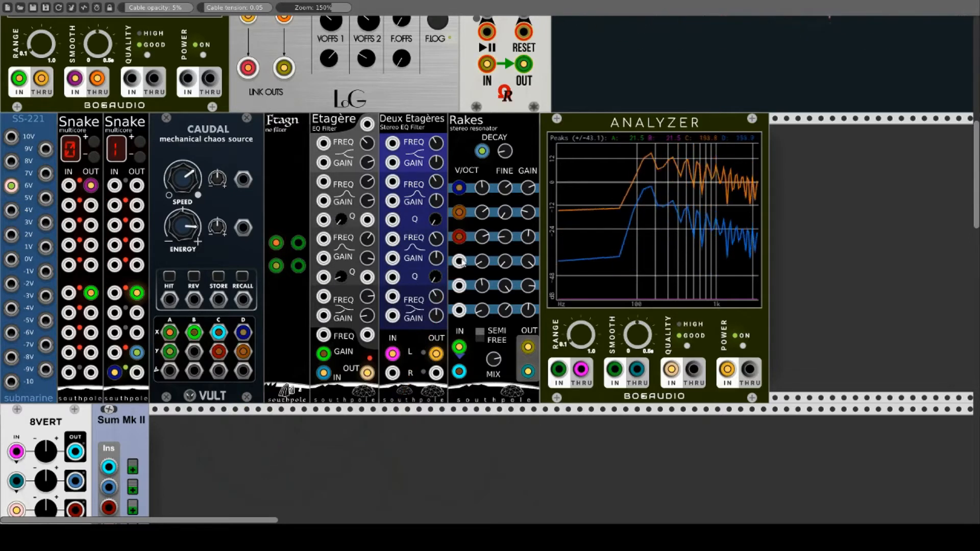
{"action": "left_click_drag", "start_coordinate": [461, 262], "coordinate": [194, 352]}
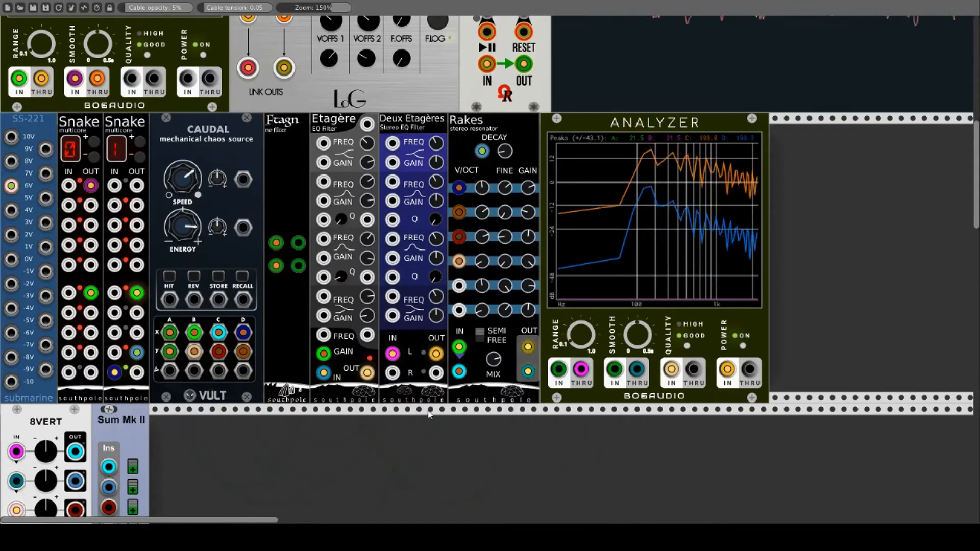
{"action": "left_click_drag", "start_coordinate": [459, 285], "coordinate": [243, 371]}
{"action": "left_click_drag", "start_coordinate": [459, 310], "coordinate": [219, 371]}
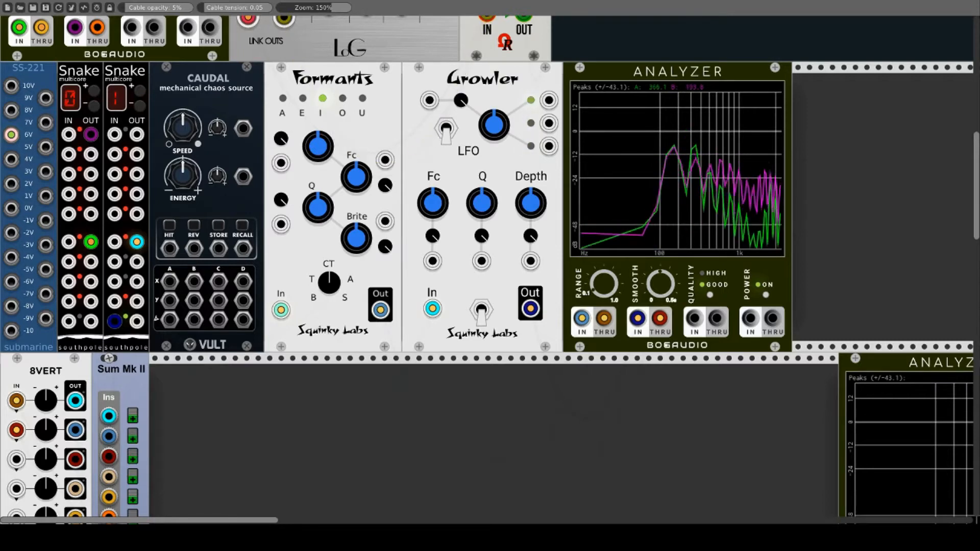
Raise the level of 8VERT's first channel to bring the Formants vocal filter into the mix
{"action": "right_click", "coordinate": [389, 94]}
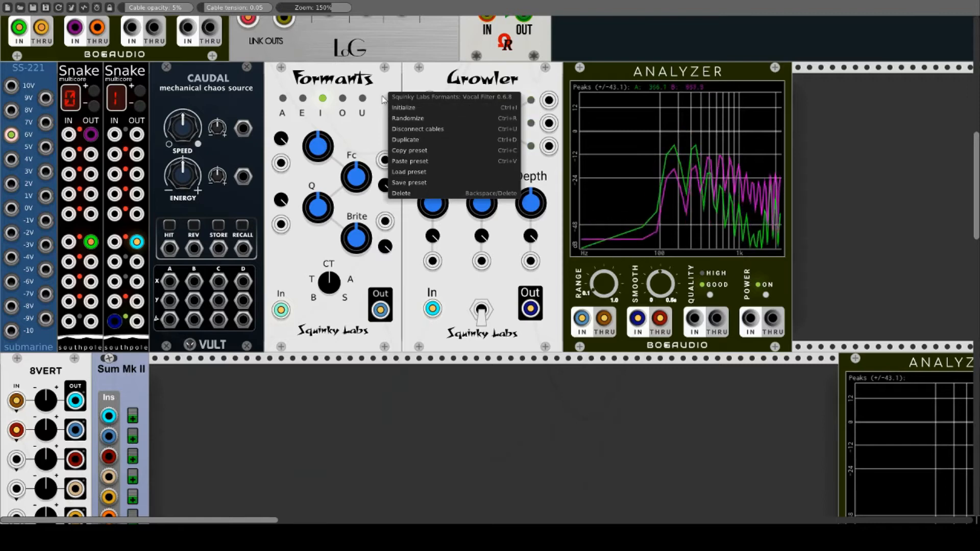
{"action": "left_click", "coordinate": [373, 124]}
{"action": "scroll", "coordinate": [373, 130], "scroll_direction": "up", "scroll_amount": 3}
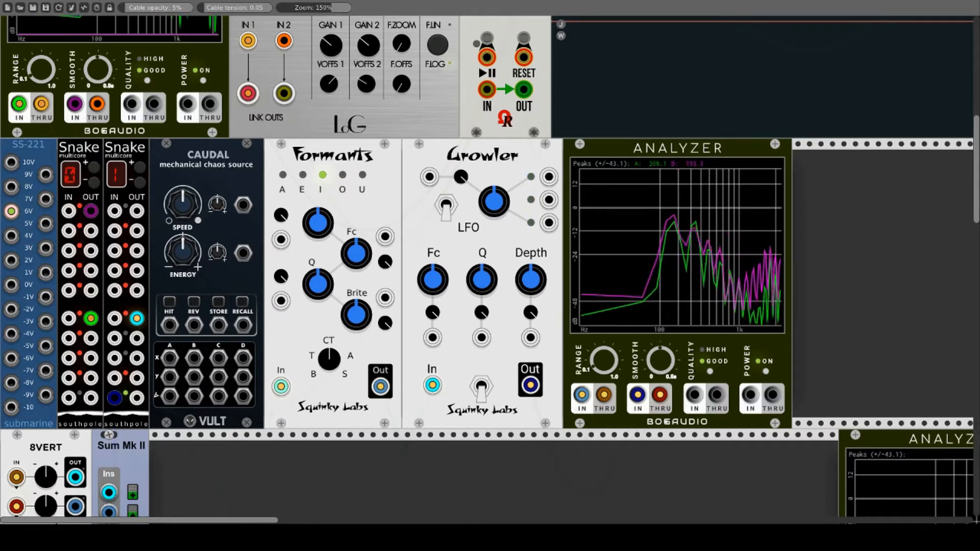
{"action": "left_click_drag", "start_coordinate": [46, 476], "coordinate": [46, 458]}
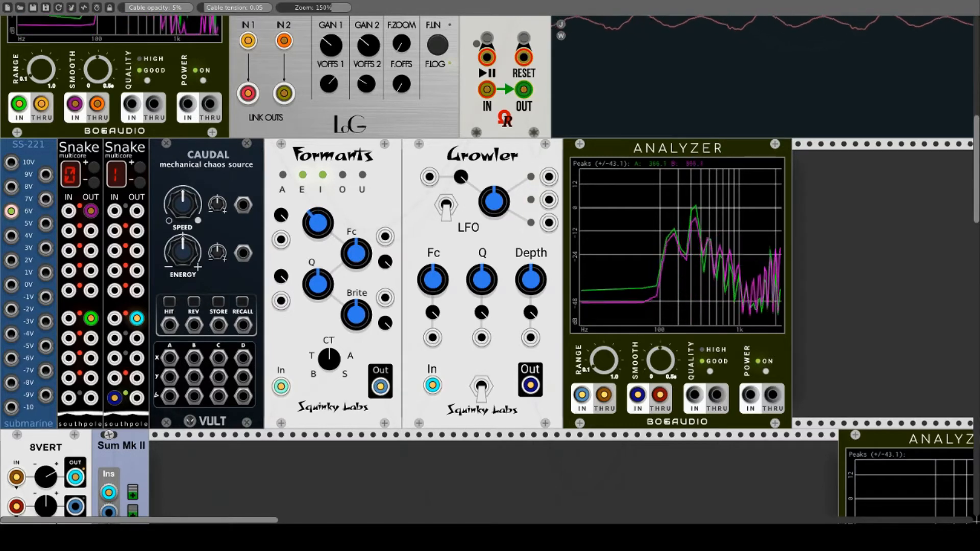
Patch Formants' vowel CV input to Caudal's A X output and sweep the Fc knob up and down
{"action": "left_click_drag", "start_coordinate": [317, 223], "coordinate": [169, 357]}
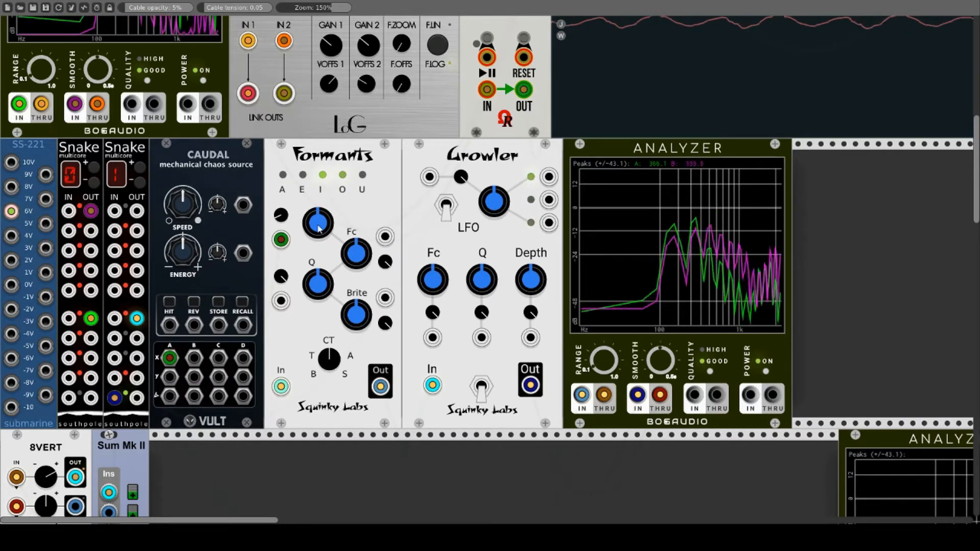
{"action": "left_click_drag", "start_coordinate": [364, 258], "coordinate": [365, 188]}
{"action": "left_click_drag", "start_coordinate": [364, 255], "coordinate": [365, 308]}
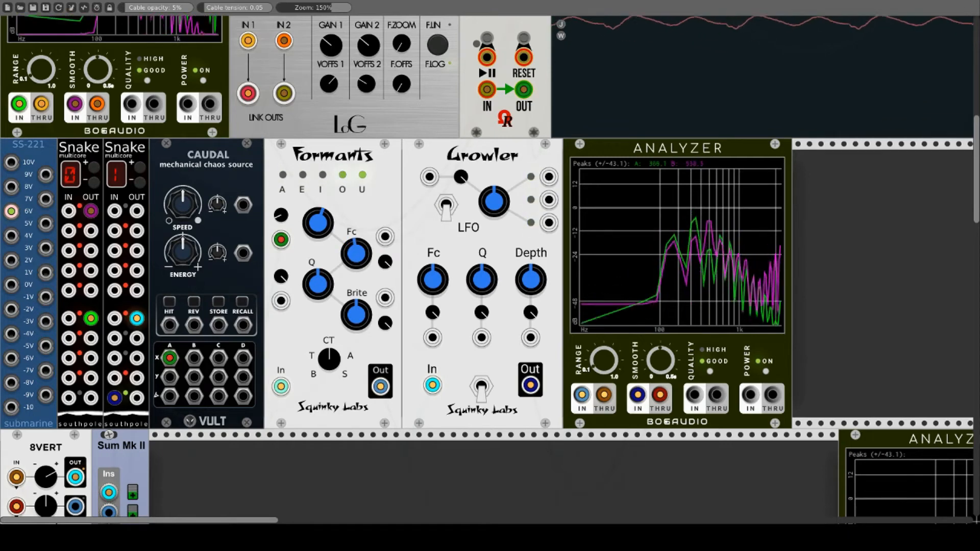
Adjust Formants' Fc, Q and Brite knobs, ending with Fc raised and Q lowered, and set CT to S
{"action": "left_click_drag", "start_coordinate": [318, 285], "coordinate": [357, 215]}
{"action": "left_click_drag", "start_coordinate": [318, 278], "coordinate": [318, 353]}
{"action": "left_click_drag", "start_coordinate": [356, 315], "coordinate": [356, 283]}
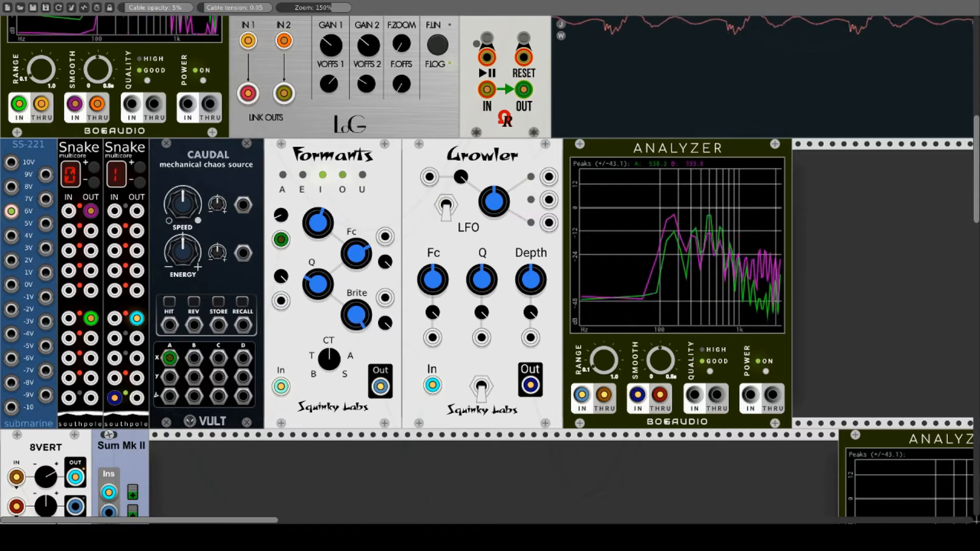
{"action": "left_click_drag", "start_coordinate": [356, 315], "coordinate": [356, 358]}
{"action": "left_click_drag", "start_coordinate": [356, 315], "coordinate": [357, 288]}
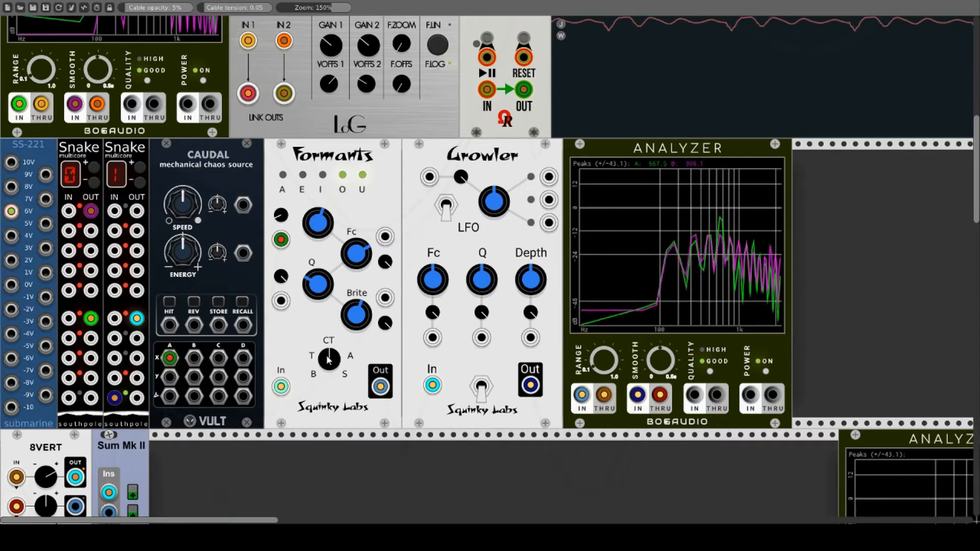
{"action": "left_click_drag", "start_coordinate": [329, 360], "coordinate": [330, 367]}
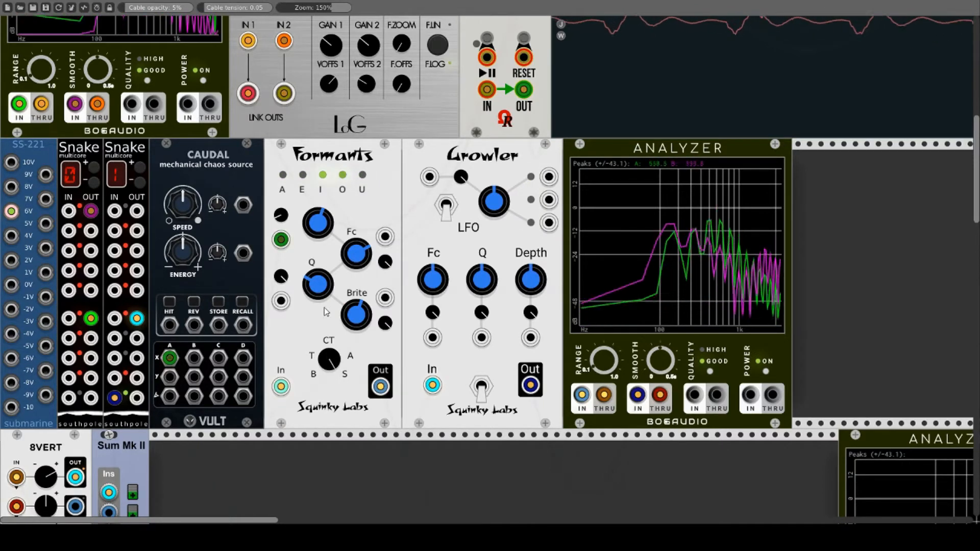
Patch Formants' Q, Brite and Fc CV inputs to Caudal's B X, C X and D X outputs respectively
{"action": "left_click_drag", "start_coordinate": [281, 302], "coordinate": [194, 358]}
{"action": "left_click_drag", "start_coordinate": [385, 298], "coordinate": [219, 357]}
{"action": "left_click_drag", "start_coordinate": [386, 238], "coordinate": [243, 357]}
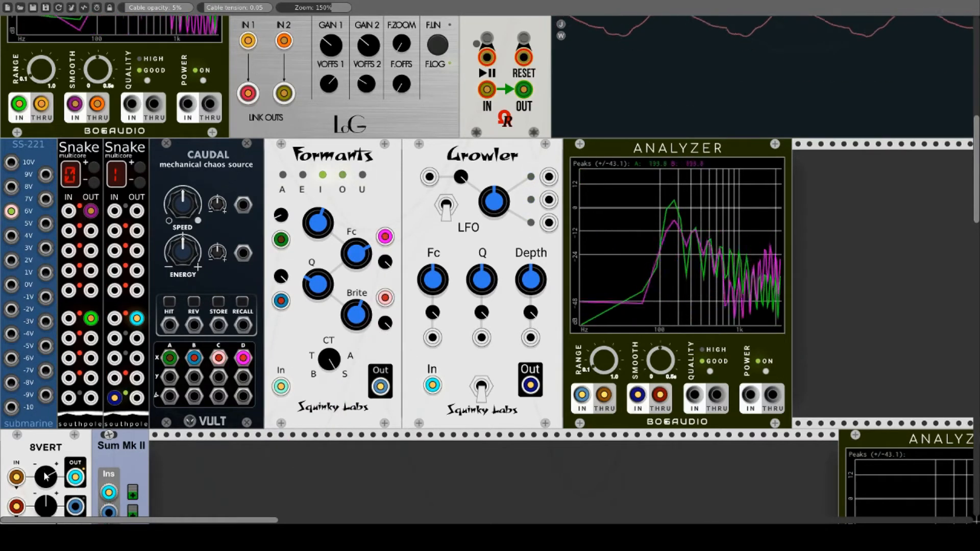
Switch 8VERT's raised level to the second channel for Growler, and modulate Growler's lowered LFO rate from Snake 0's fifth output
{"action": "left_click_drag", "start_coordinate": [46, 506], "coordinate": [46, 457]}
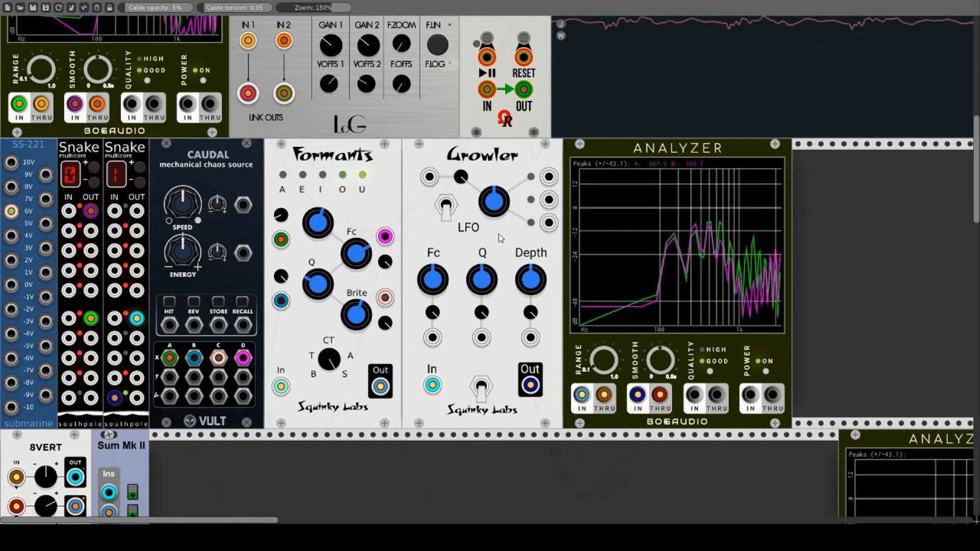
{"action": "left_click_drag", "start_coordinate": [497, 196], "coordinate": [498, 215]}
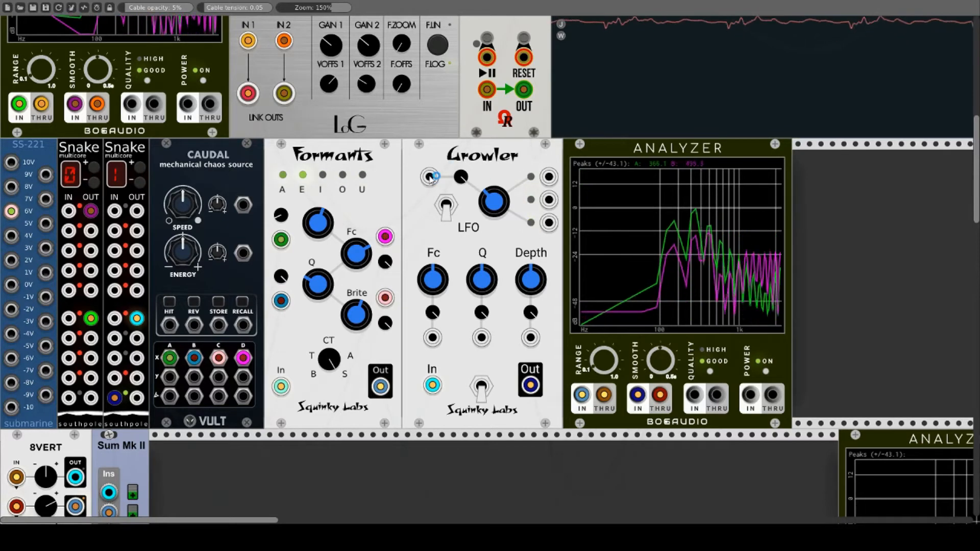
{"action": "left_click_drag", "start_coordinate": [429, 177], "coordinate": [91, 290]}
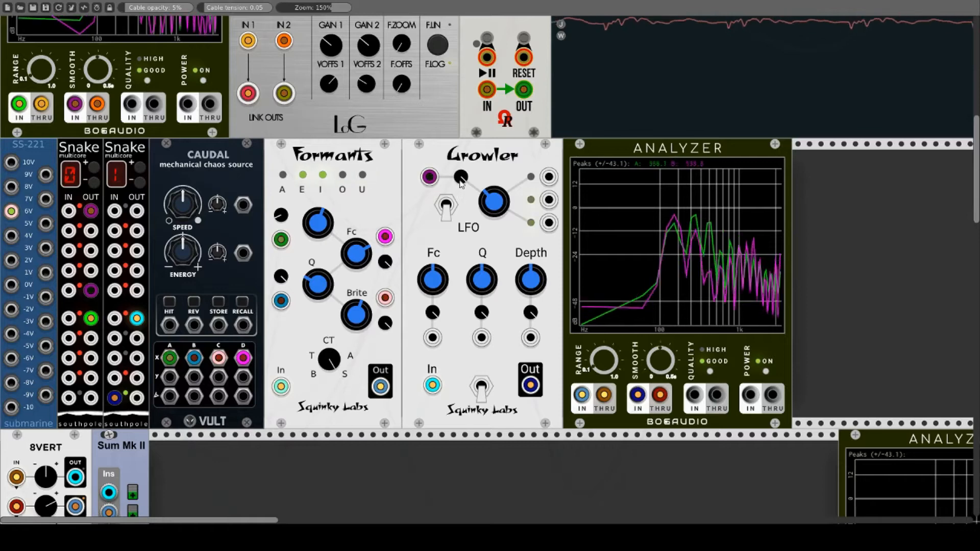
Lower Growler's LFO rate CV amount and cycle its LFO switch through the positions, ending on the upper one
{"action": "left_click_drag", "start_coordinate": [460, 180], "coordinate": [460, 256]}
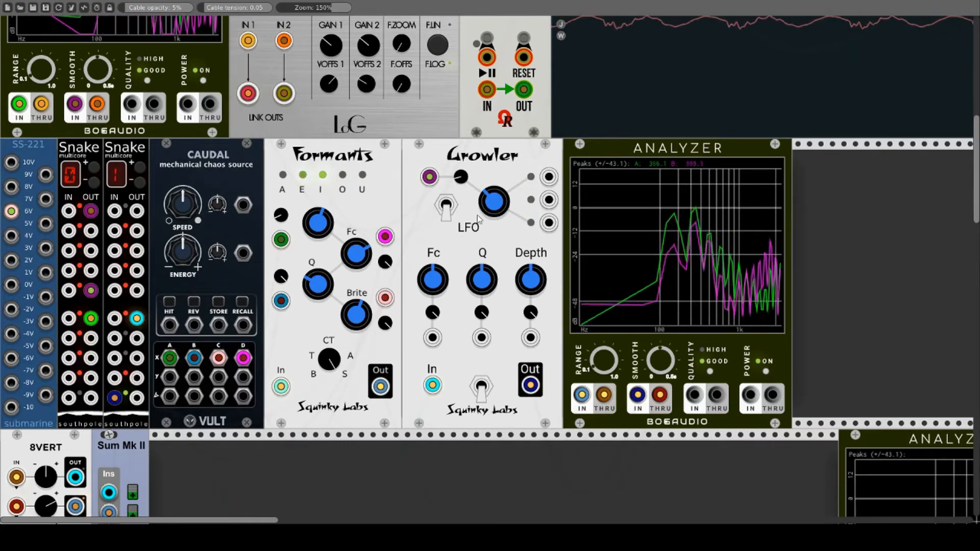
{"action": "left_click", "coordinate": [447, 207]}
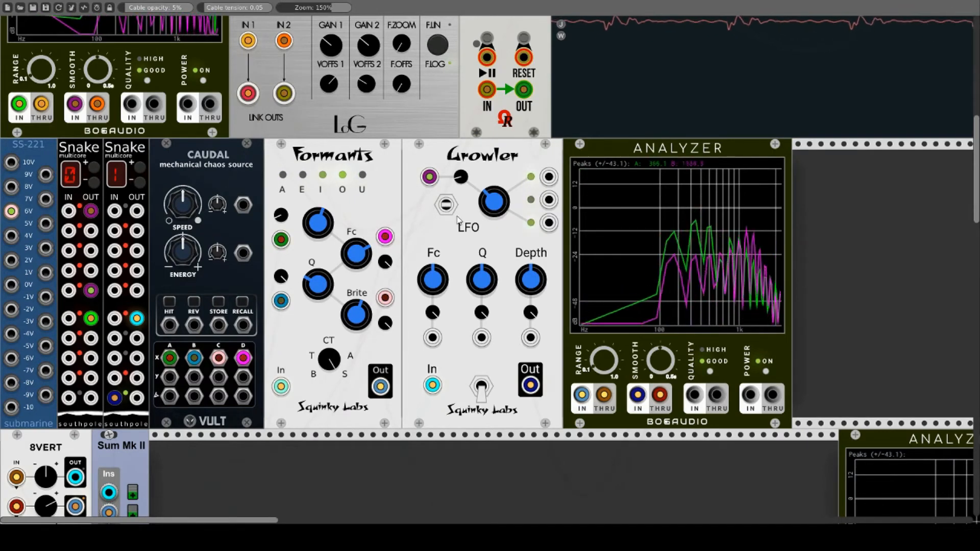
{"action": "left_click", "coordinate": [448, 208]}
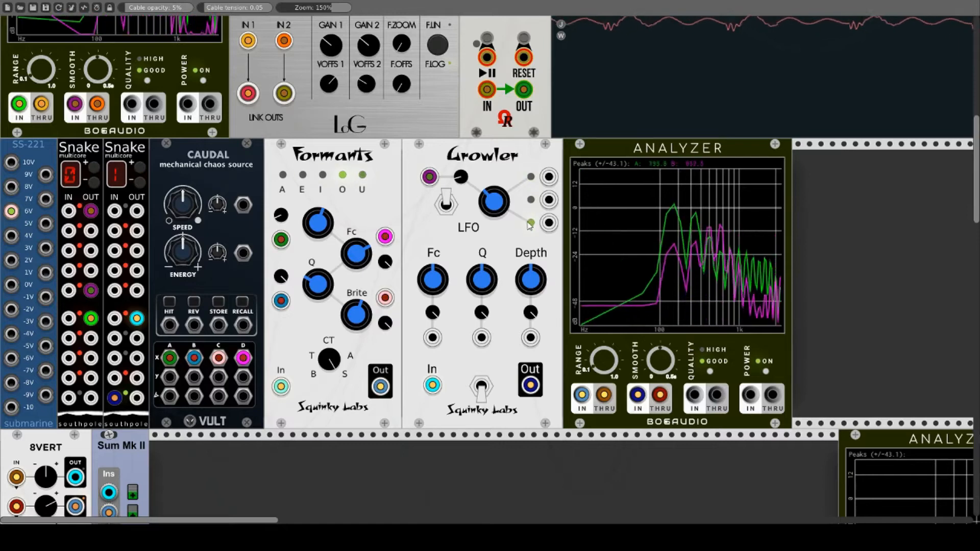
Patch Growler's first LFO output to Formants' Fc CV input and lower Growler's Fc, Q and Depth knobs
{"action": "left_click_drag", "start_coordinate": [548, 178], "coordinate": [385, 236]}
{"action": "left_click", "coordinate": [387, 236]}
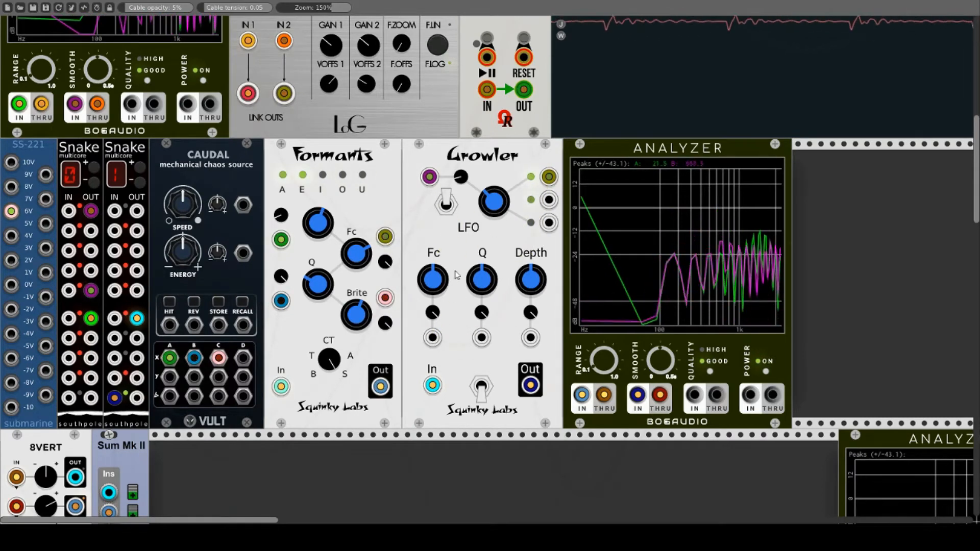
{"action": "left_click_drag", "start_coordinate": [446, 278], "coordinate": [487, 299]}
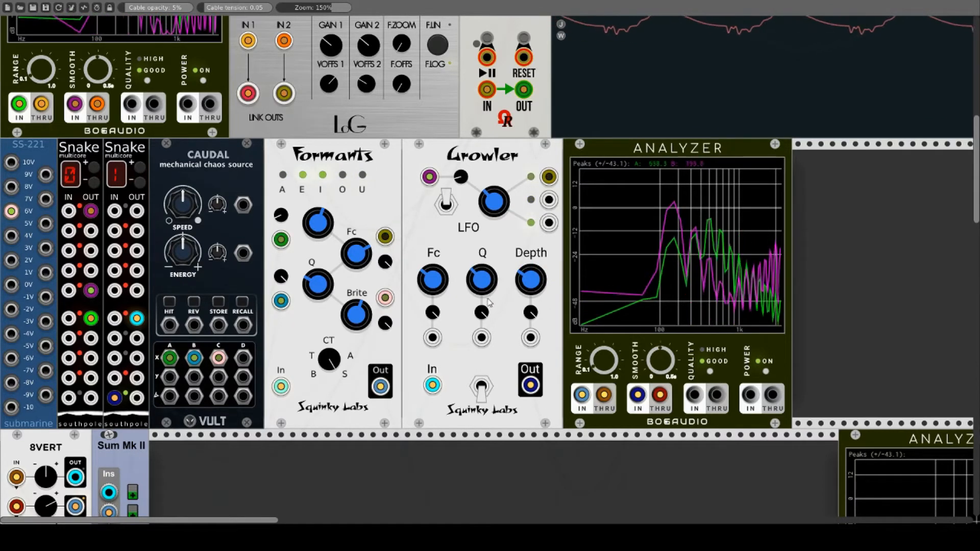
Patch Growler's Fc and Q CV inputs to Caudal's A Y and B Y outputs and adjust their CV amounts
{"action": "left_click_drag", "start_coordinate": [432, 337], "coordinate": [169, 377]}
{"action": "left_click_drag", "start_coordinate": [482, 338], "coordinate": [194, 377]}
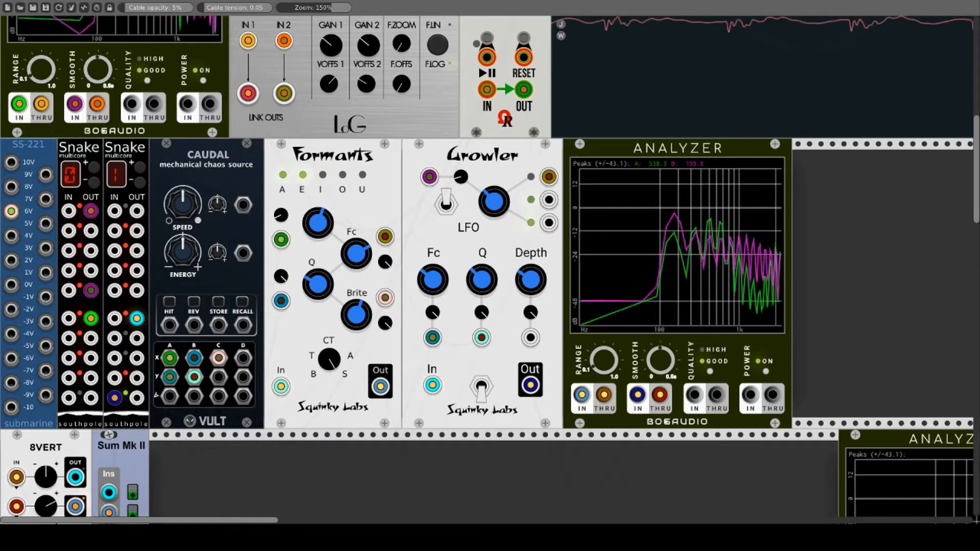
{"action": "left_click_drag", "start_coordinate": [481, 312], "coordinate": [481, 324]}
Remove the cables from Growler's CV inputs and first LFO output, and patch its three LFO outputs to its Fc, Q and Depth CV inputs
{"action": "right_click", "coordinate": [481, 338]}
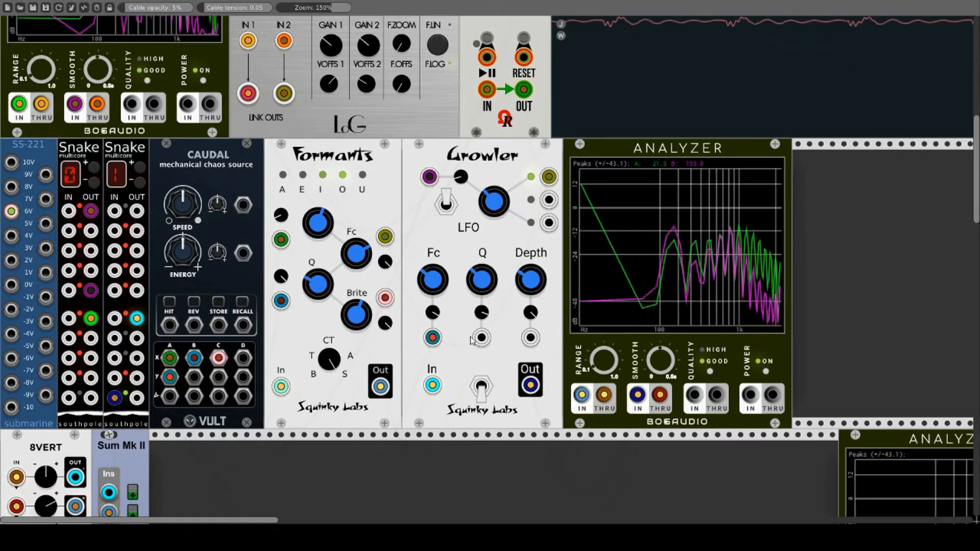
{"action": "right_click", "coordinate": [432, 338]}
{"action": "right_click", "coordinate": [548, 177]}
{"action": "left_click_drag", "start_coordinate": [549, 177], "coordinate": [433, 337]}
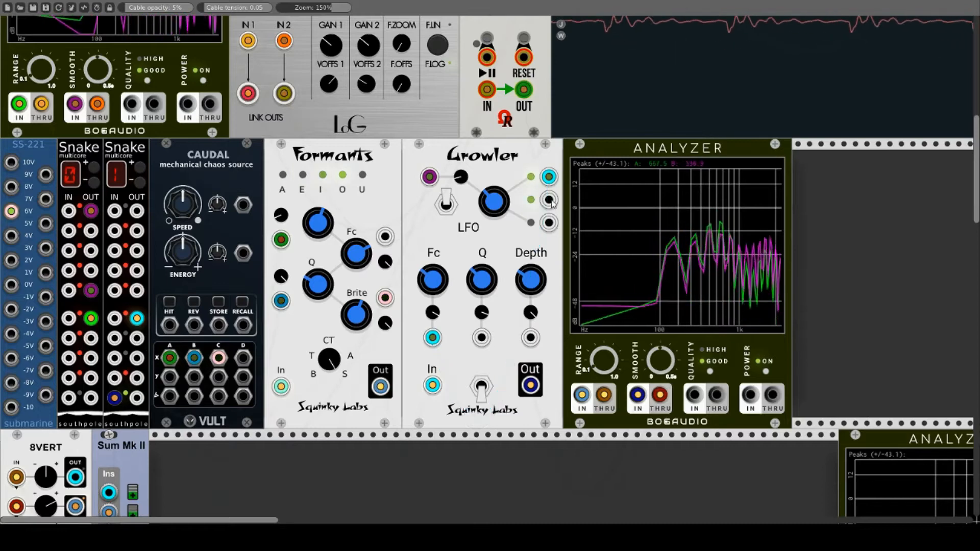
{"action": "left_click_drag", "start_coordinate": [548, 200], "coordinate": [482, 338]}
{"action": "left_click_drag", "start_coordinate": [549, 224], "coordinate": [550, 236]}
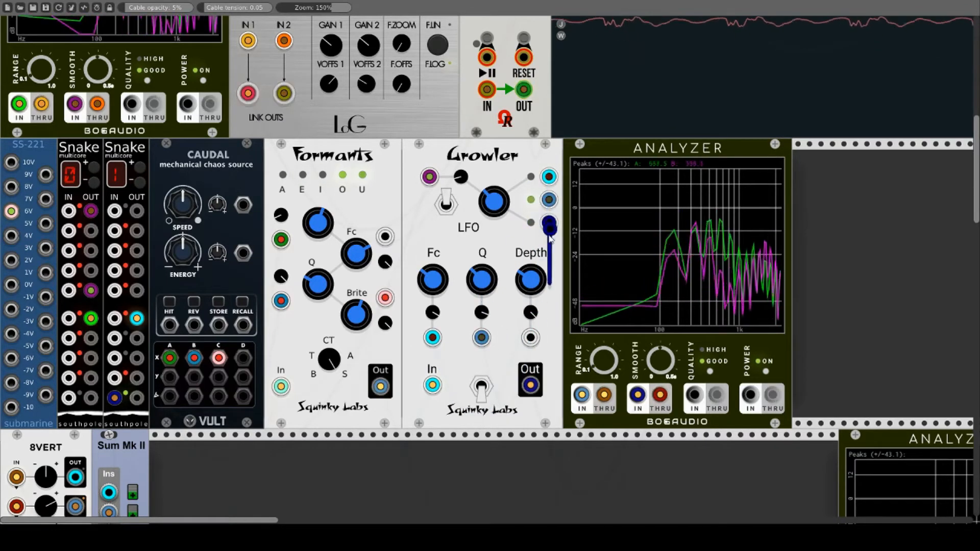
{"action": "left_click_drag", "start_coordinate": [526, 342], "coordinate": [531, 338]}
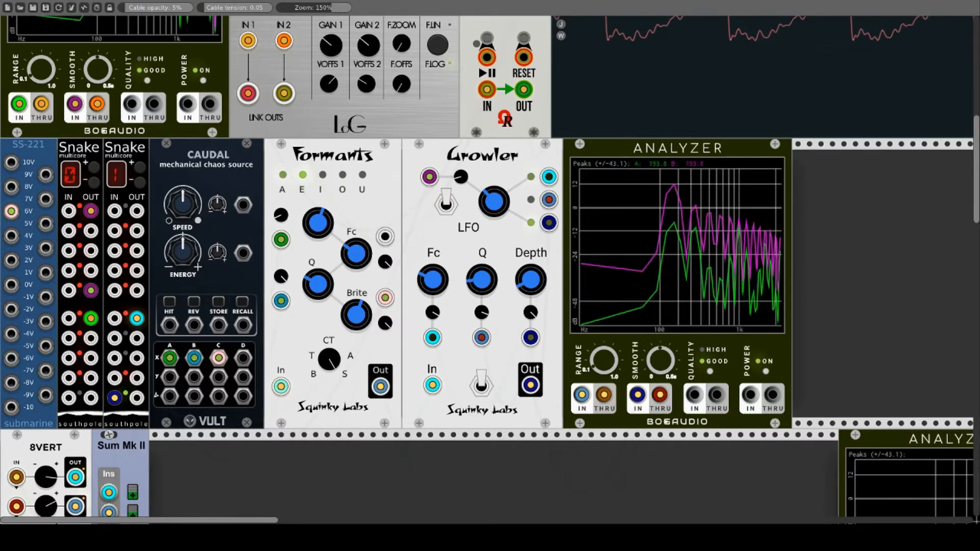
Measure the modules' CPU timing and inspect Parametra's module version, ending with the timing display switched off
{"action": "left_click", "coordinate": [96, 8]}
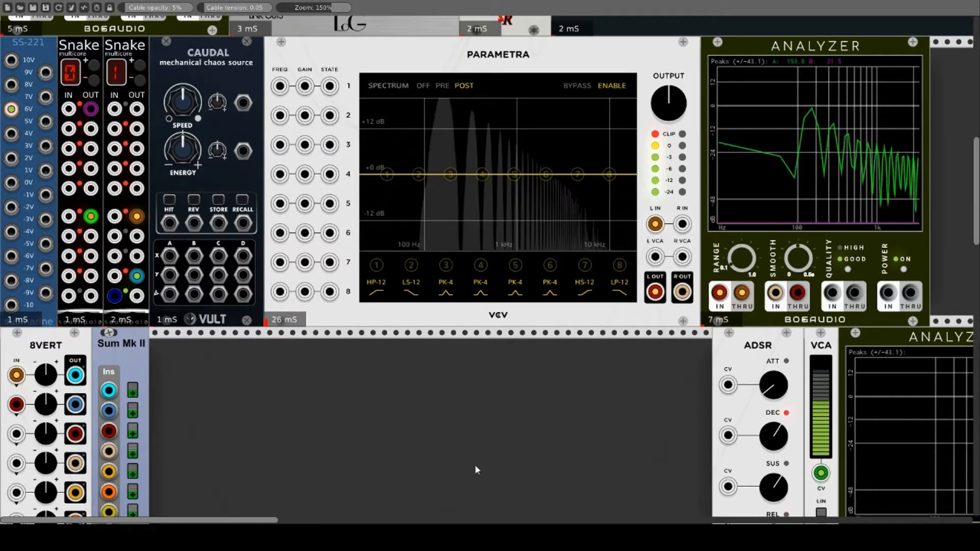
{"action": "right_click", "coordinate": [448, 56]}
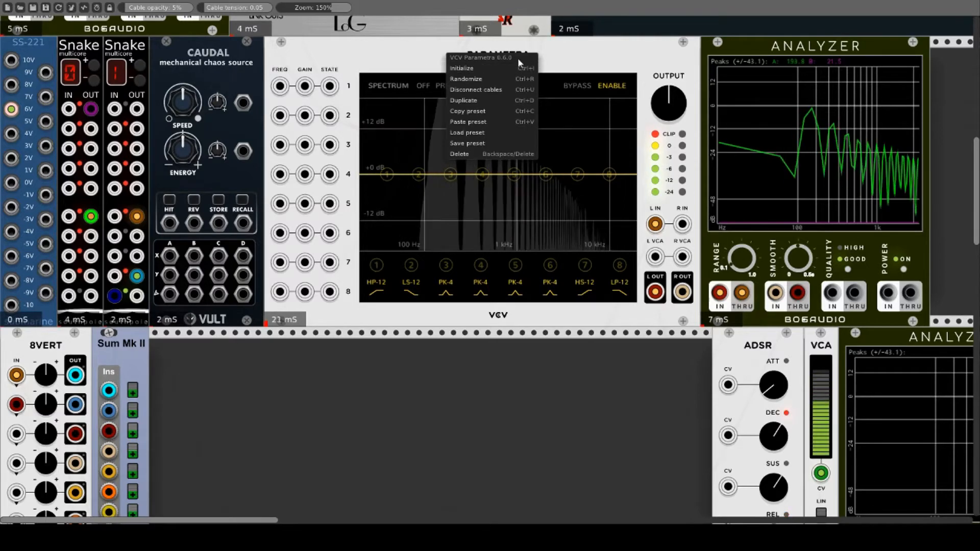
{"action": "left_click", "coordinate": [405, 50]}
{"action": "scroll", "coordinate": [422, 174], "scroll_direction": "up", "scroll_amount": 3}
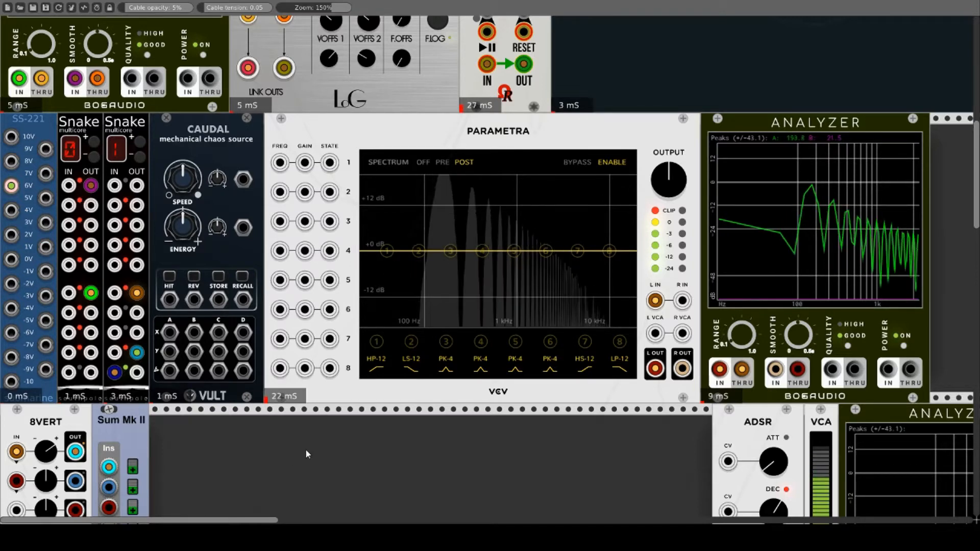
{"action": "left_click", "coordinate": [102, 9]}
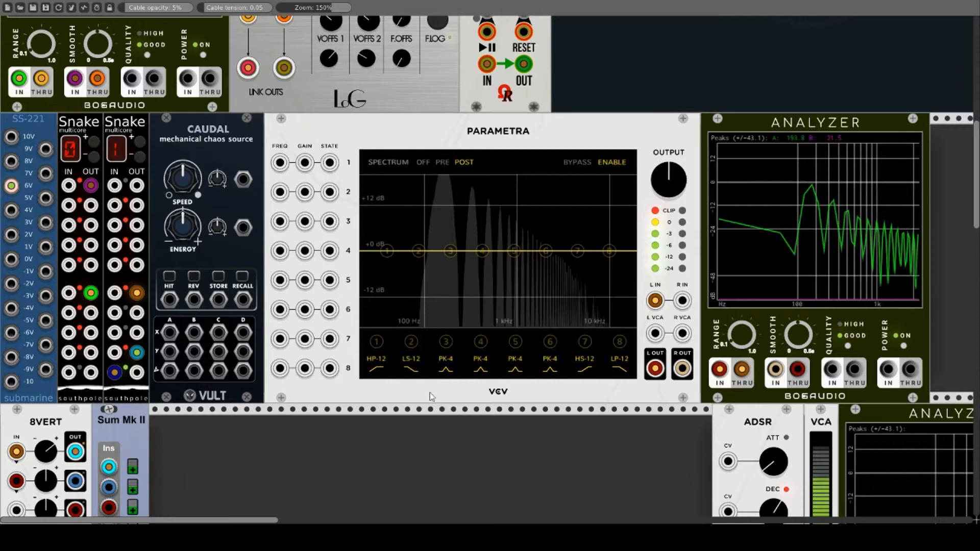
View the types offered for Parametra's filter 1 and cycle the spectrum and bypass options, ending on POST and ENABLE
{"action": "left_click", "coordinate": [379, 371]}
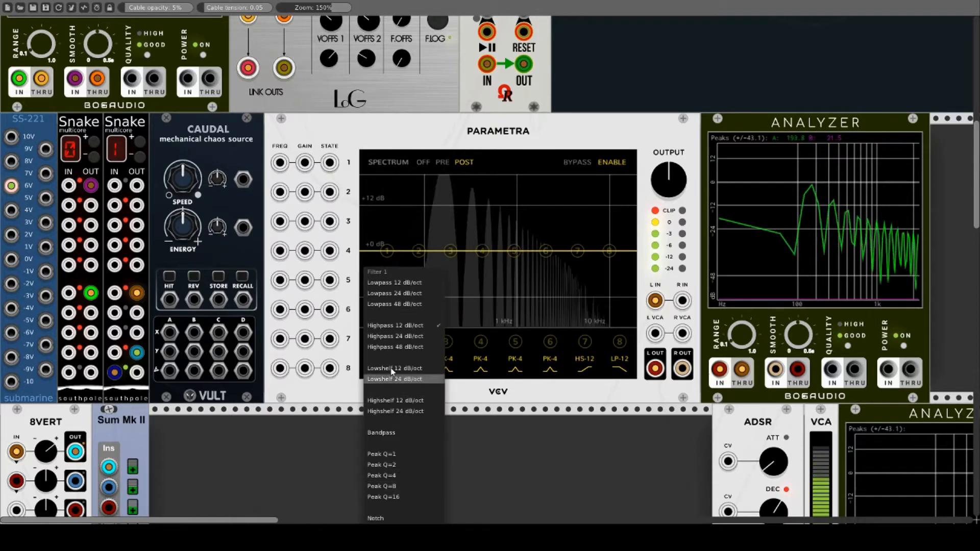
{"action": "left_click", "coordinate": [452, 417]}
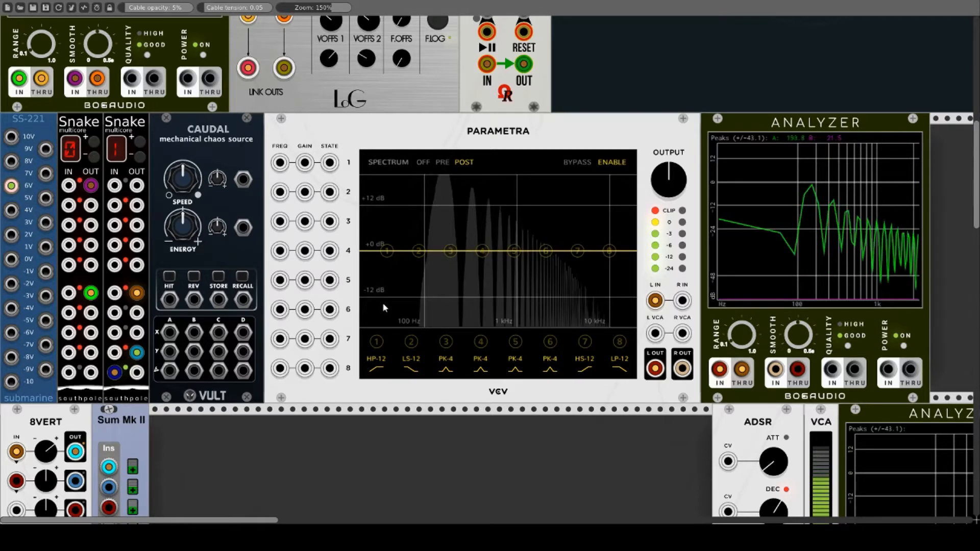
{"action": "left_click", "coordinate": [440, 162]}
{"action": "left_click", "coordinate": [428, 162]}
{"action": "left_click", "coordinate": [442, 162]}
{"action": "left_click", "coordinate": [464, 162]}
{"action": "left_click", "coordinate": [577, 163]}
{"action": "left_click", "coordinate": [611, 162]}
Try filter 1 as Highpass 24, Highpass 48 and Lowshelf 24 dB/oct, ending on Highpass 12 dB/oct
{"action": "left_click", "coordinate": [375, 362]}
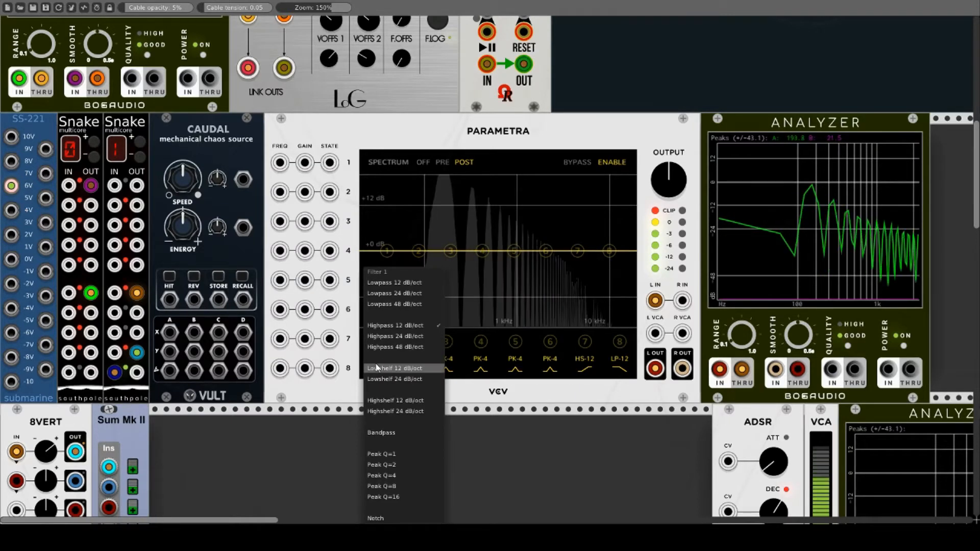
{"action": "left_click", "coordinate": [396, 336]}
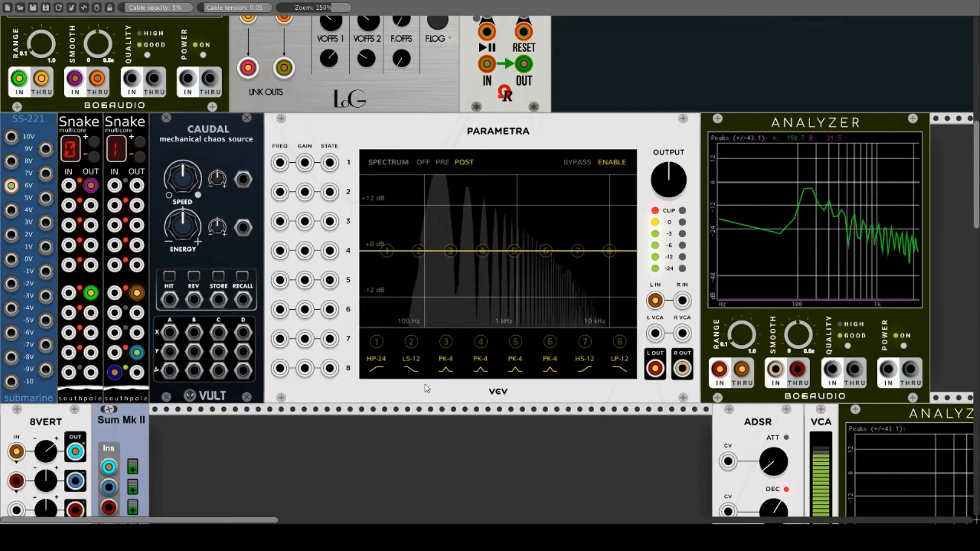
{"action": "left_click", "coordinate": [375, 369]}
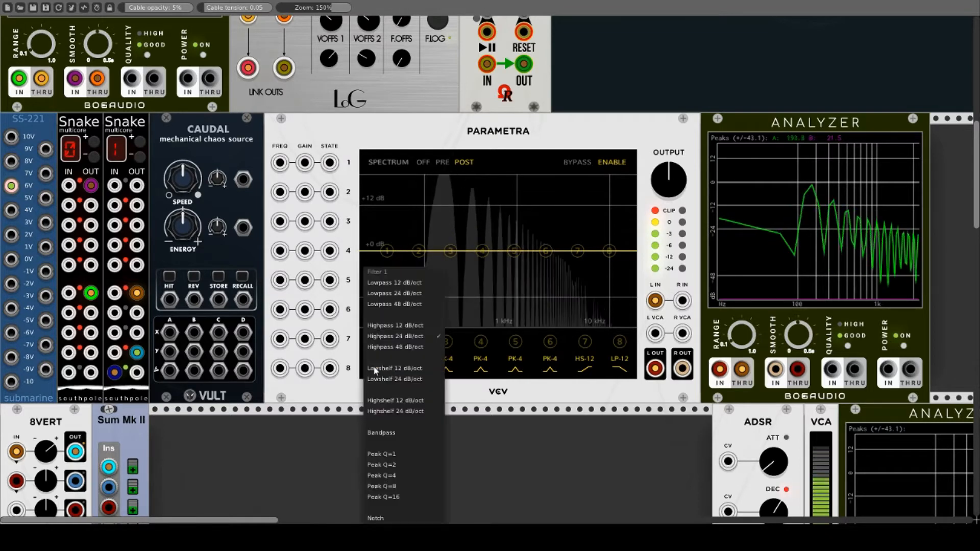
{"action": "left_click", "coordinate": [382, 348]}
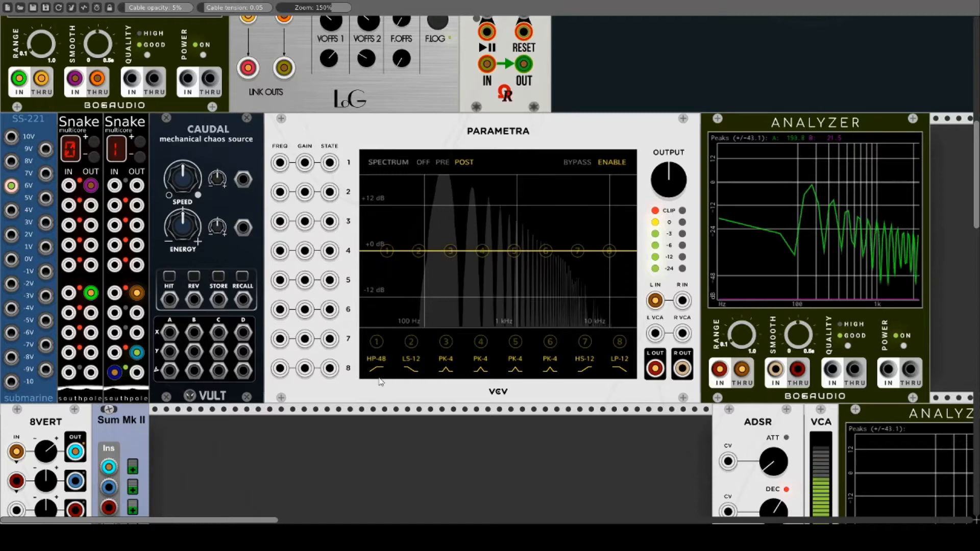
{"action": "left_click", "coordinate": [378, 367]}
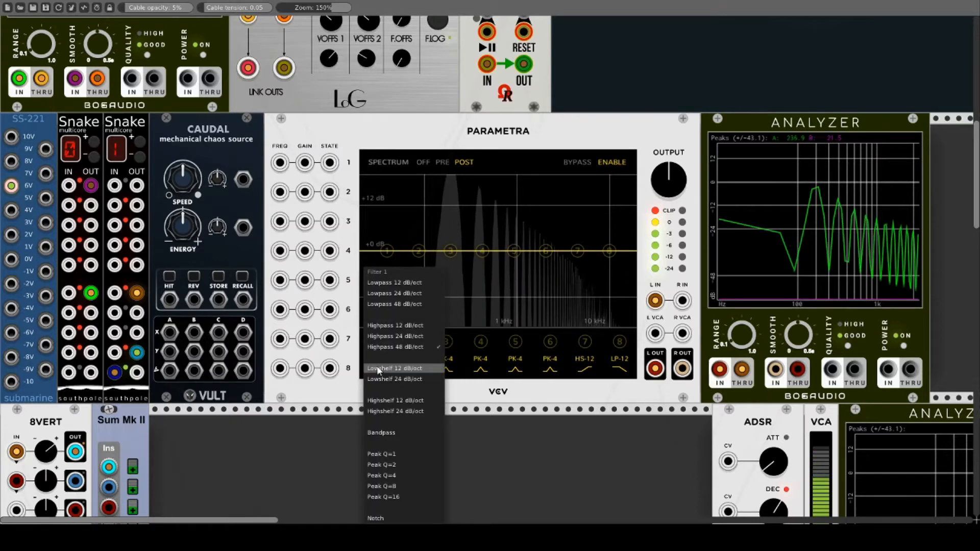
{"action": "left_click", "coordinate": [391, 325]}
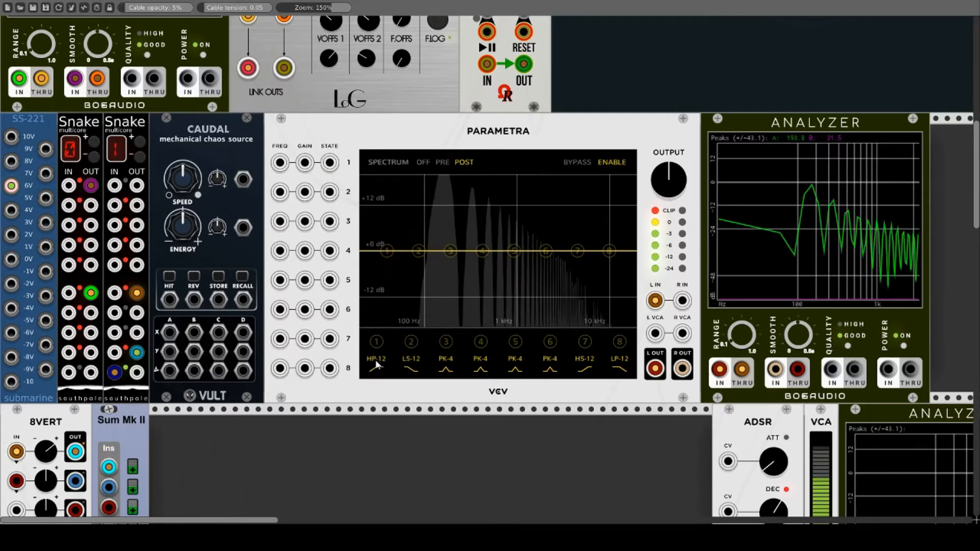
{"action": "left_click", "coordinate": [378, 367]}
{"action": "left_click", "coordinate": [376, 379]}
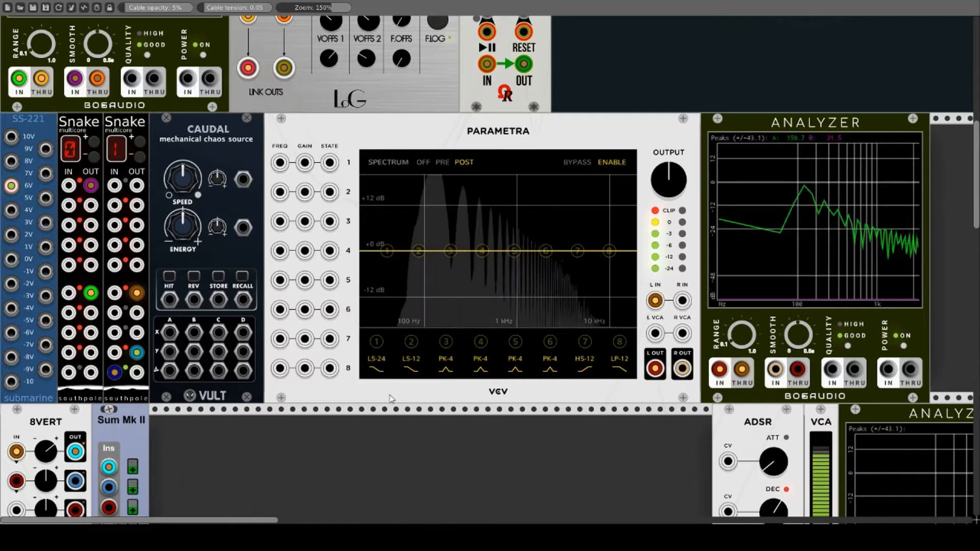
{"action": "left_click", "coordinate": [377, 363]}
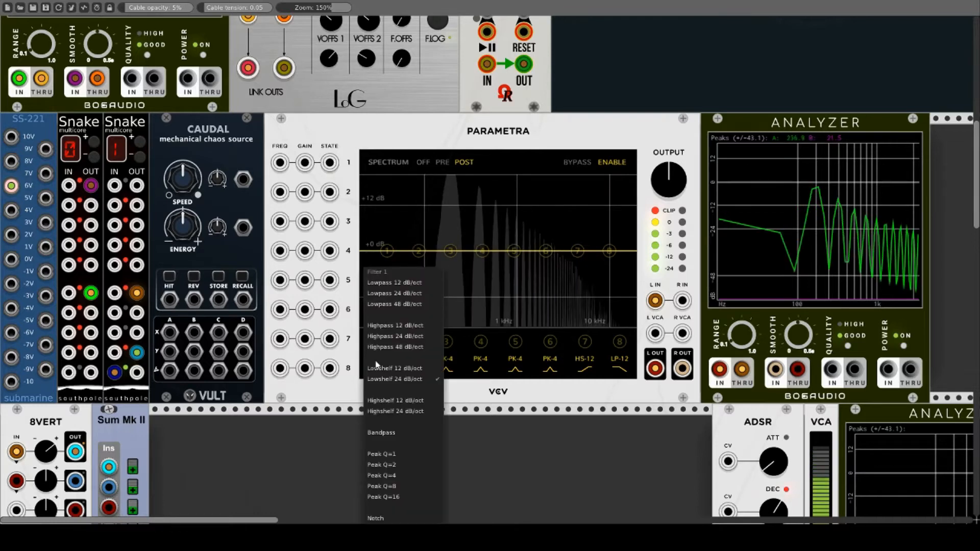
{"action": "left_click", "coordinate": [392, 324]}
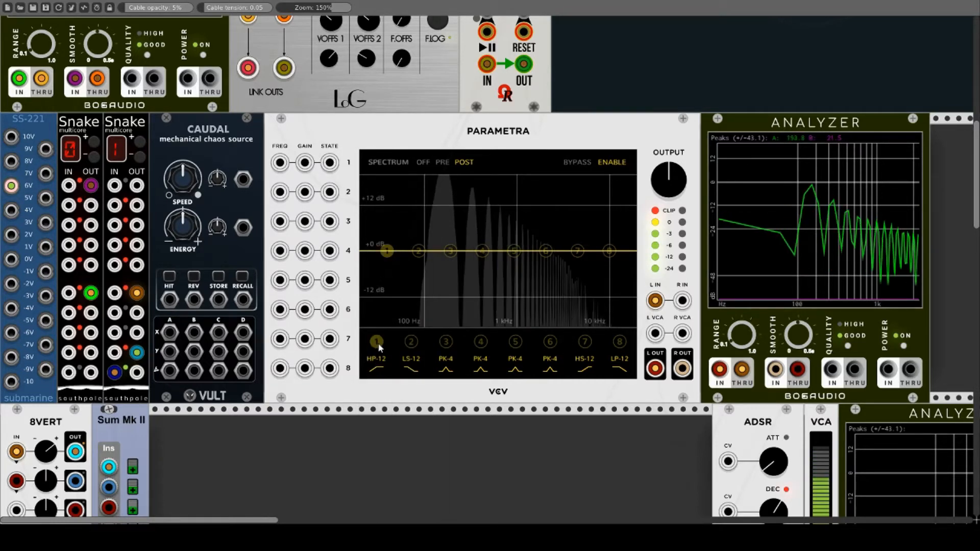
Enable Parametra's filter 1 with its curve point slightly lowered, and patch its FREQ input to Caudal's A X output
{"action": "left_click", "coordinate": [376, 341]}
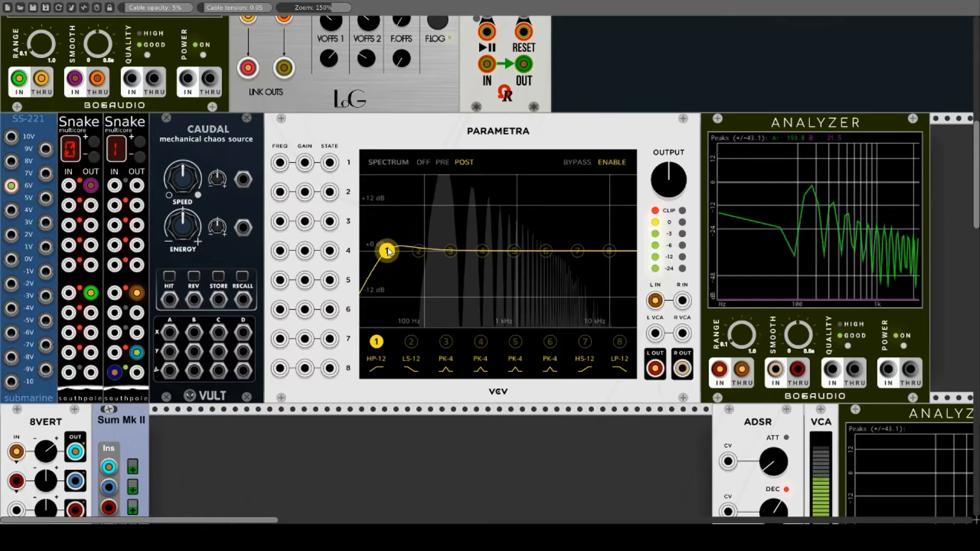
{"action": "mouse_move", "coordinate": [388, 250]}
{"action": "left_mouse_down"}
{"action": "mouse_move", "coordinate": [395, 203]}
{"action": "mouse_move", "coordinate": [468, 190]}
{"action": "mouse_move", "coordinate": [539, 198]}
{"action": "mouse_move", "coordinate": [401, 194]}
{"action": "mouse_move", "coordinate": [390, 245]}
{"action": "mouse_move", "coordinate": [393, 199]}
{"action": "mouse_move", "coordinate": [388, 299]}
{"action": "mouse_move", "coordinate": [401, 191]}
{"action": "mouse_move", "coordinate": [592, 202]}
{"action": "mouse_move", "coordinate": [551, 194]}
{"action": "mouse_move", "coordinate": [407, 210]}
{"action": "mouse_move", "coordinate": [396, 273]}
{"action": "mouse_move", "coordinate": [437, 291]}
{"action": "mouse_move", "coordinate": [558, 293]}
{"action": "mouse_move", "coordinate": [405, 282]}
{"action": "mouse_move", "coordinate": [385, 256]}
{"action": "mouse_move", "coordinate": [393, 197]}
{"action": "mouse_move", "coordinate": [398, 245]}
{"action": "mouse_move", "coordinate": [387, 258]}
{"action": "left_mouse_up"}
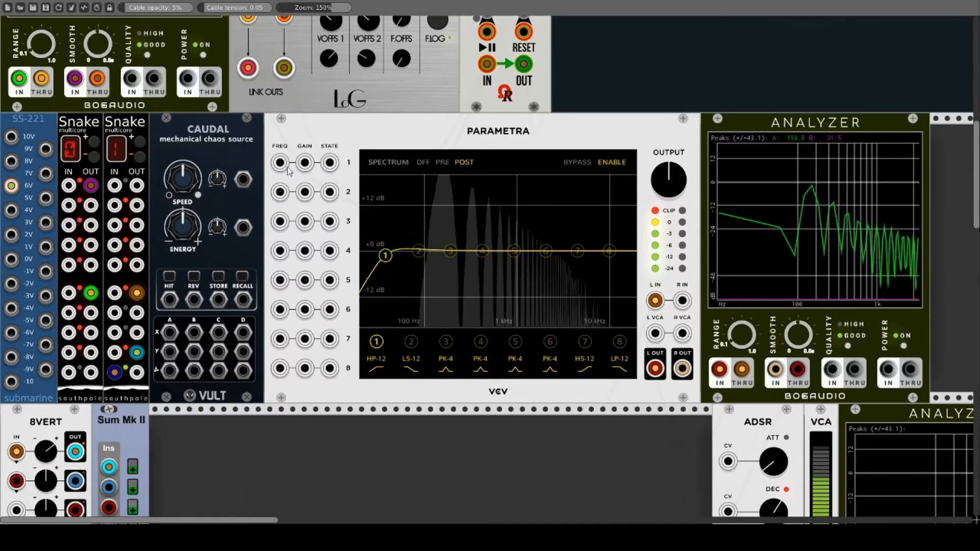
{"action": "left_click_drag", "start_coordinate": [280, 163], "coordinate": [173, 336]}
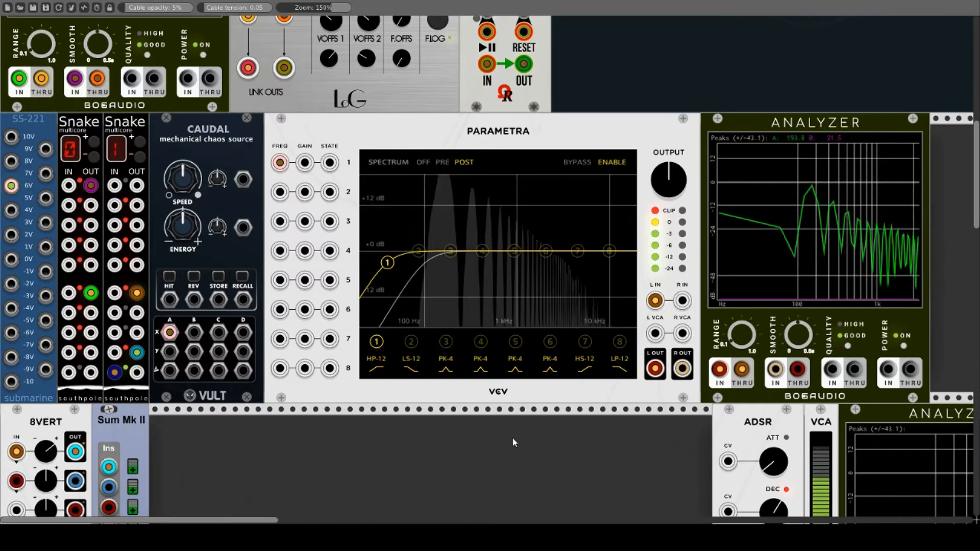
Patch Parametra's filter 2 FREQ input to the ADSR output and enable filter 2
{"action": "scroll", "coordinate": [514, 442], "scroll_direction": "down", "scroll_amount": 3}
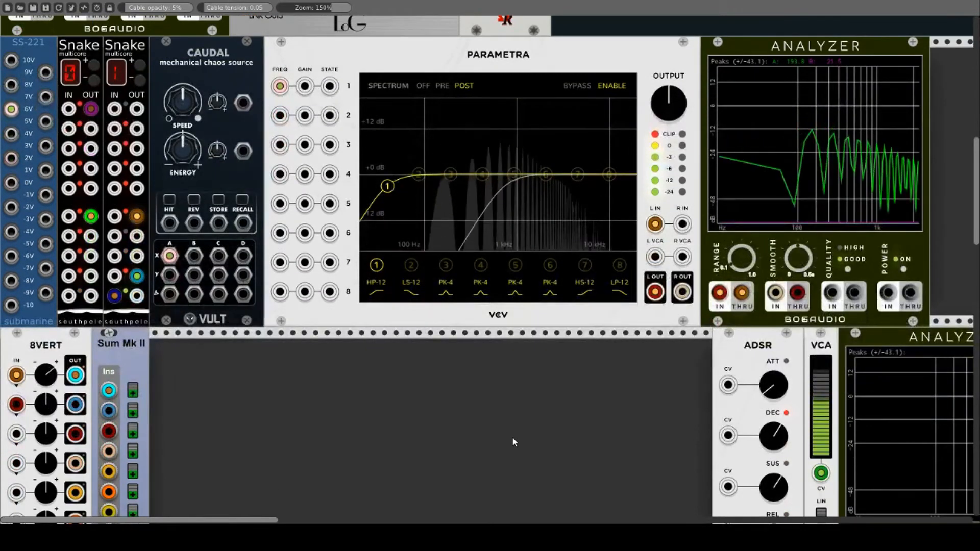
{"action": "scroll", "coordinate": [513, 437], "scroll_direction": "down", "scroll_amount": 3}
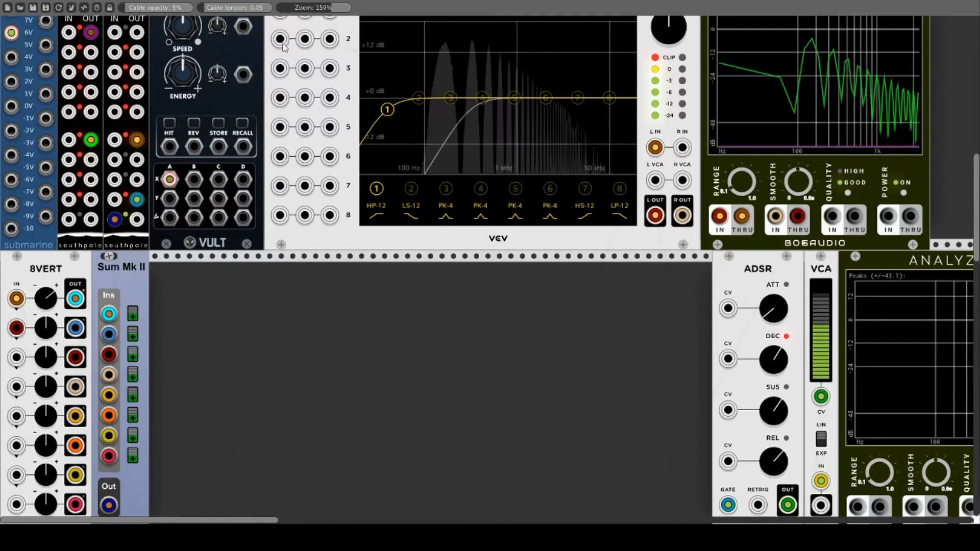
{"action": "left_click_drag", "start_coordinate": [280, 38], "coordinate": [788, 367]}
{"action": "scroll", "coordinate": [619, 341], "scroll_direction": "up", "scroll_amount": 9}
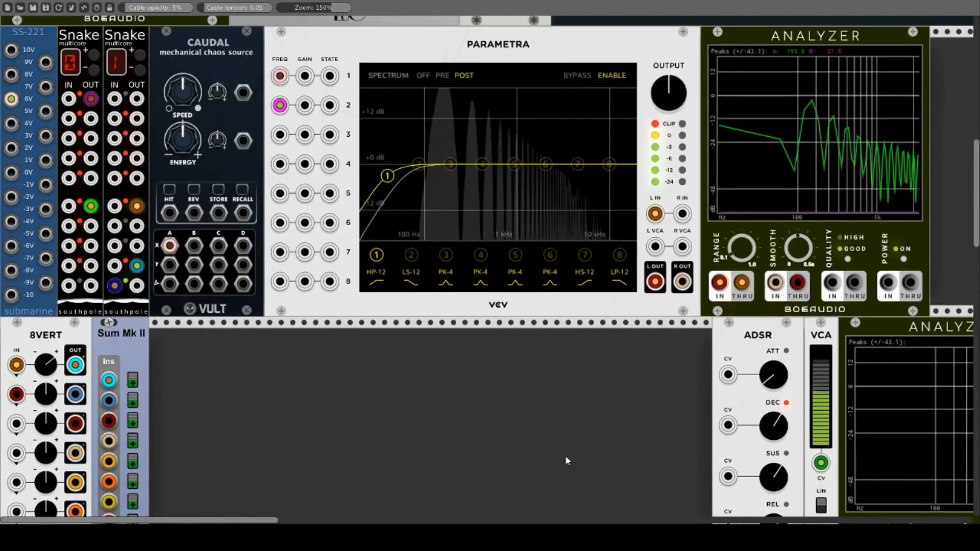
{"action": "left_click", "coordinate": [411, 281]}
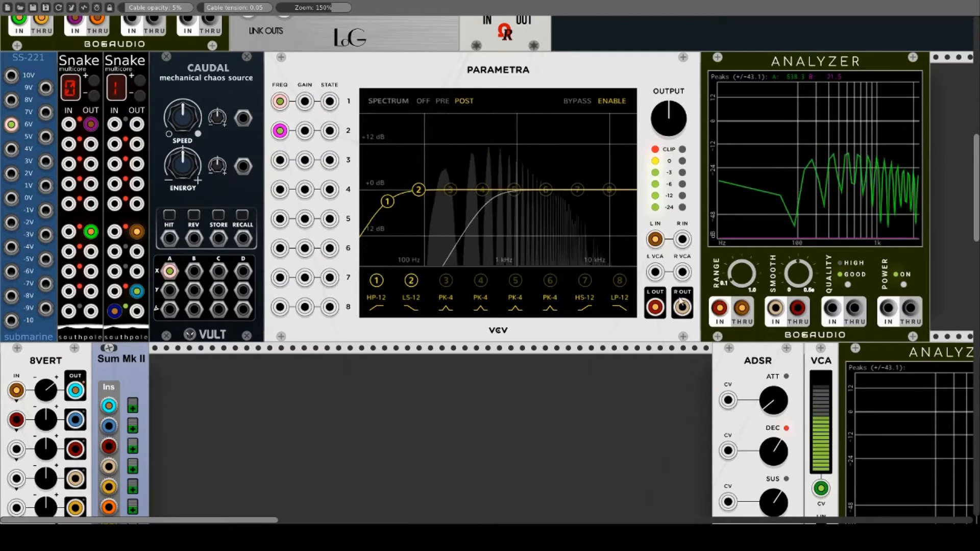
Patch Parametra's L VCA input to the VCA module's output and lower the ADSR's ATT knob
{"action": "left_click_drag", "start_coordinate": [655, 272], "coordinate": [820, 487]}
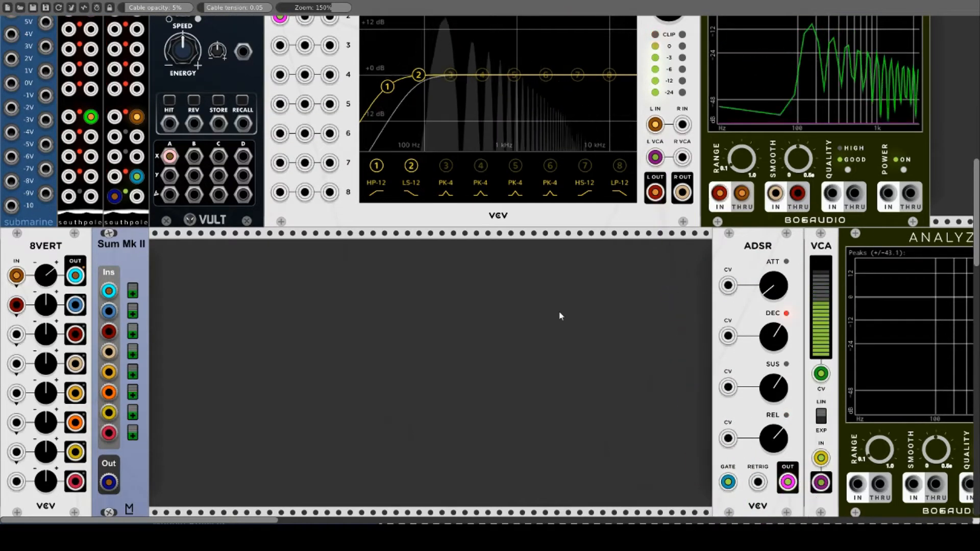
{"action": "scroll", "coordinate": [566, 331], "scroll_direction": "up", "scroll_amount": 4}
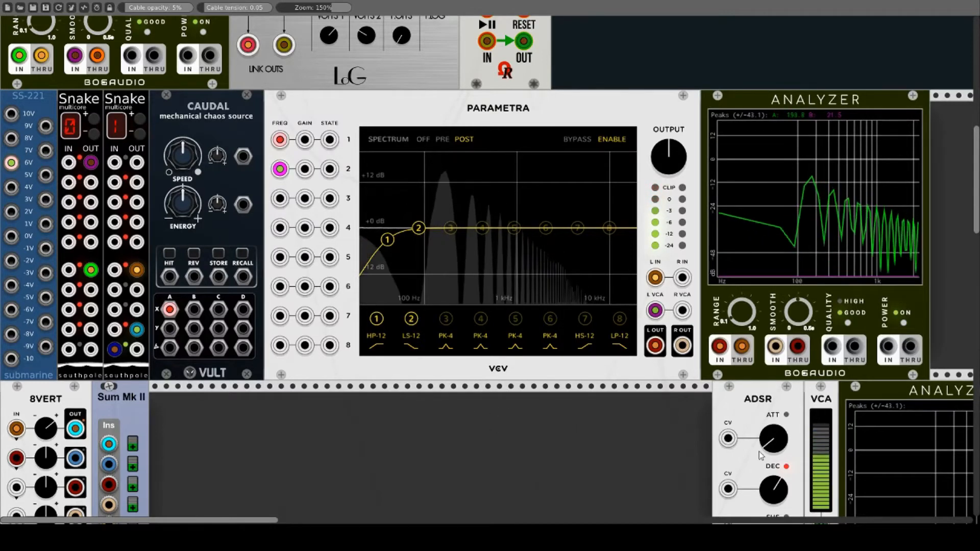
{"action": "mouse_move", "coordinate": [776, 445]}
{"action": "left_mouse_down"}
{"action": "mouse_move", "coordinate": [776, 382]}
{"action": "mouse_move", "coordinate": [776, 445]}
{"action": "left_mouse_up"}
{"action": "left_click", "coordinate": [481, 318]}
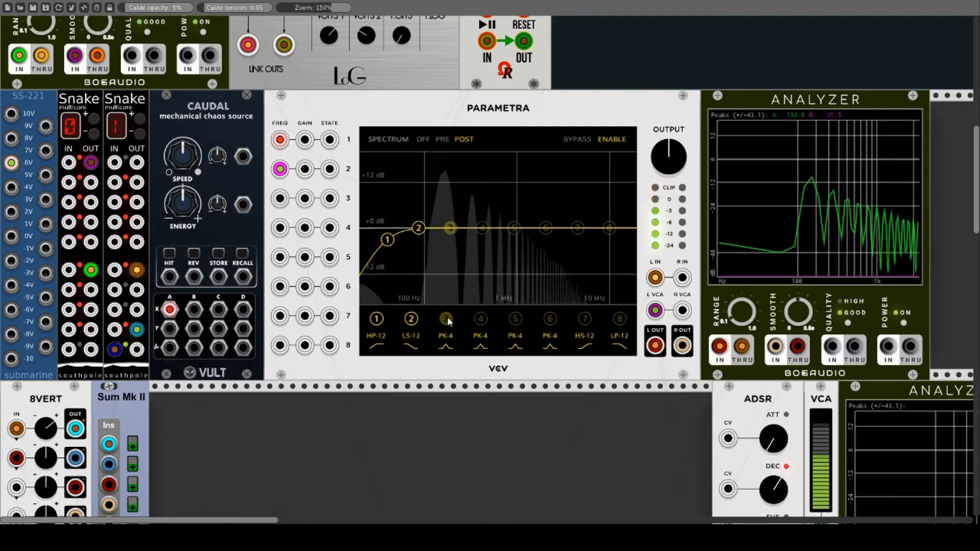
Enable Parametra's filters 3, 4 and 5, and raise curve points 3 and 5 above +12 dB
{"action": "left_click", "coordinate": [446, 319]}
{"action": "left_click_drag", "start_coordinate": [452, 230], "coordinate": [485, 179]}
{"action": "left_click", "coordinate": [514, 228]}
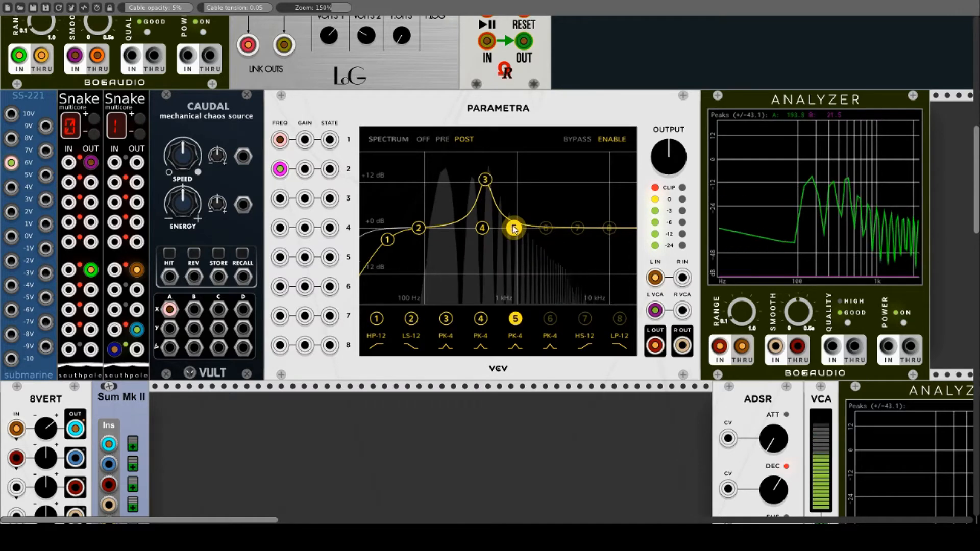
{"action": "left_click_drag", "start_coordinate": [514, 228], "coordinate": [529, 169]}
Enable Parametra's filters 6, 7 and 8, and raise curve points 7 and 6 toward higher frequencies
{"action": "left_click", "coordinate": [550, 319]}
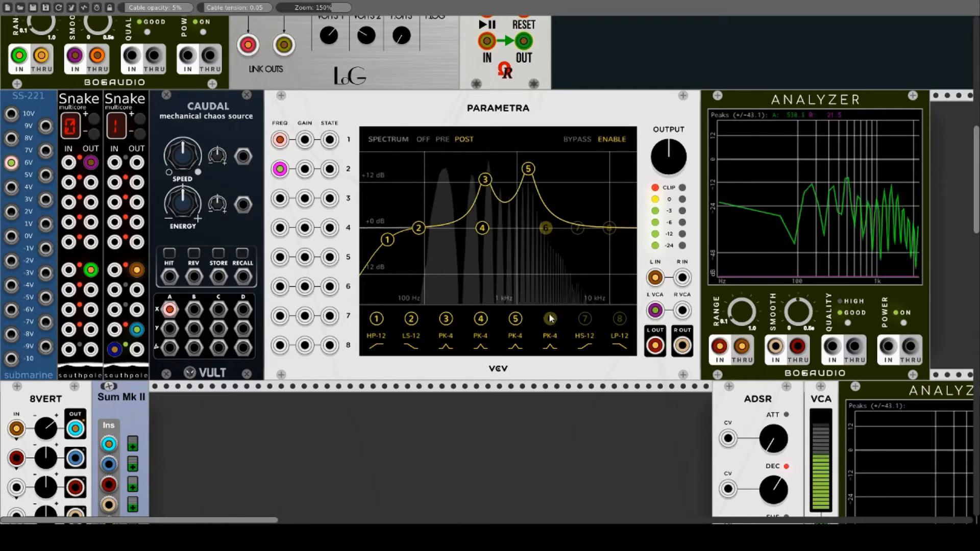
{"action": "left_click", "coordinate": [584, 319]}
{"action": "left_click", "coordinate": [619, 318]}
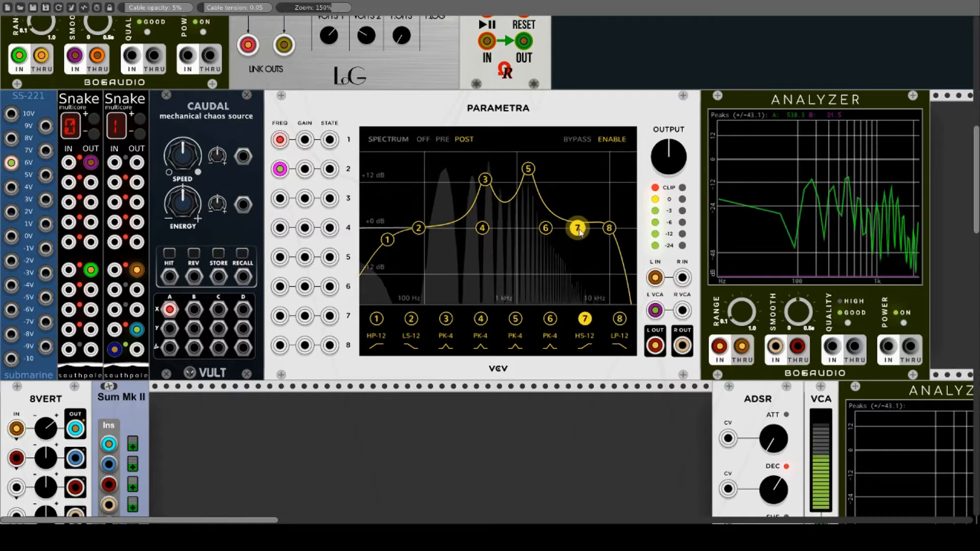
{"action": "left_click_drag", "start_coordinate": [577, 227], "coordinate": [602, 174]}
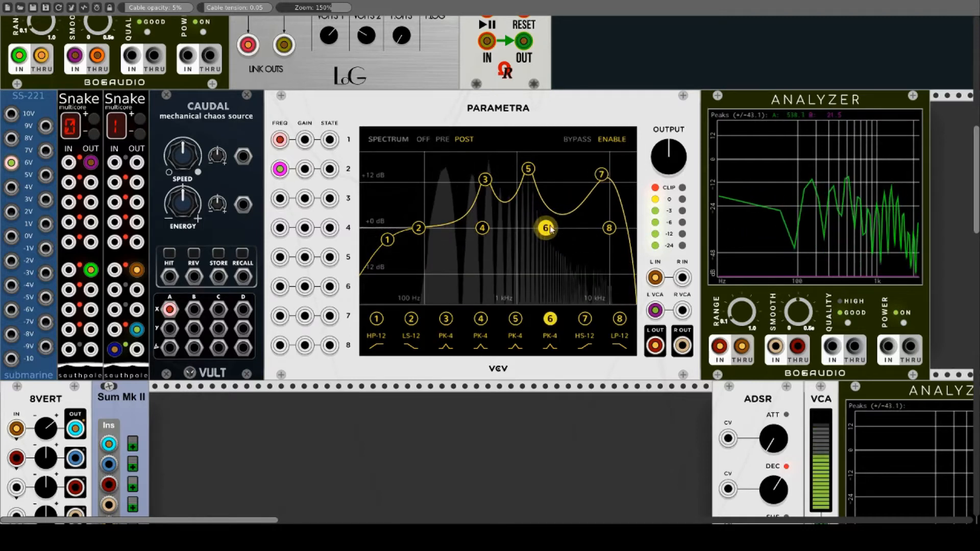
{"action": "left_click_drag", "start_coordinate": [545, 228], "coordinate": [563, 190]}
Patch Parametra's FREQ inputs 3 to 8 to Caudal's outputs B X, C X, D X, D Y, C Y and B Y
{"action": "left_click_drag", "start_coordinate": [283, 198], "coordinate": [194, 309]}
{"action": "left_click_drag", "start_coordinate": [288, 231], "coordinate": [218, 309]}
{"action": "left_click_drag", "start_coordinate": [283, 258], "coordinate": [218, 328]}
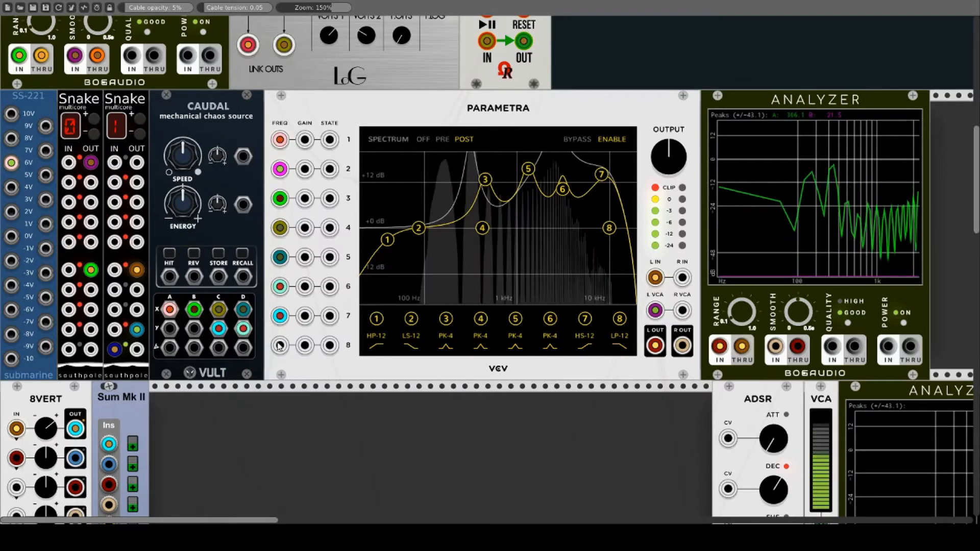
{"action": "left_click_drag", "start_coordinate": [278, 346], "coordinate": [195, 328]}
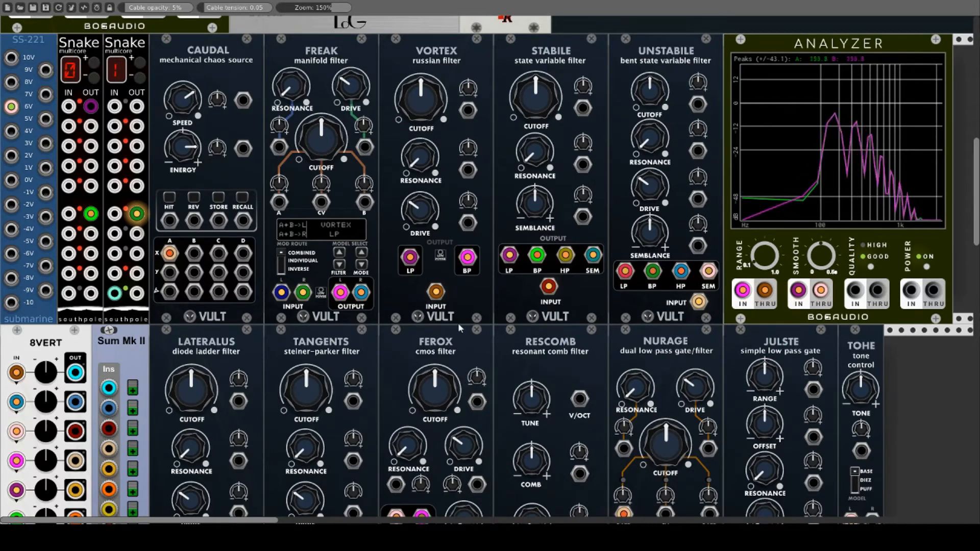
Look over both rows of Vult filter modules and check Freak's full module name and version
{"action": "scroll", "coordinate": [474, 329], "scroll_direction": "down", "scroll_amount": 5}
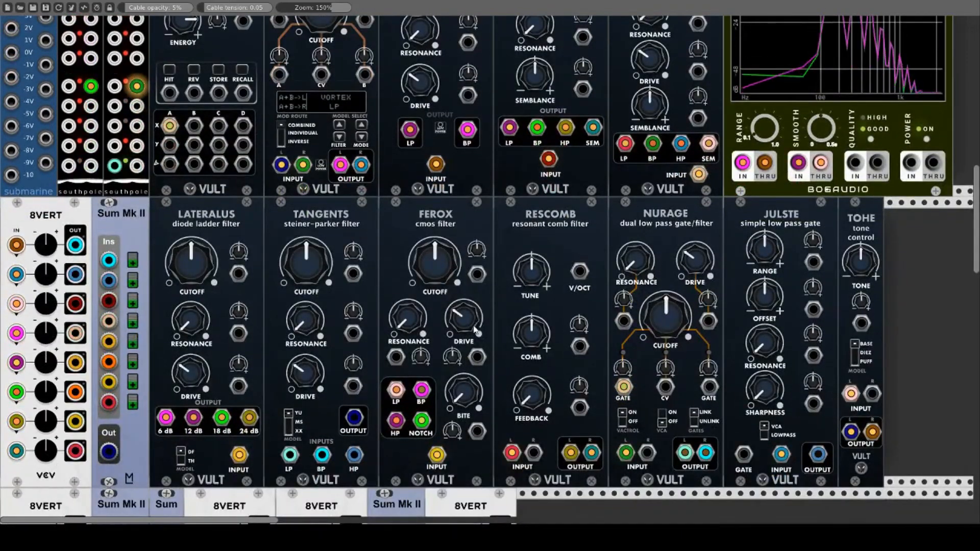
{"action": "scroll", "coordinate": [475, 329], "scroll_direction": "up", "scroll_amount": 2}
{"action": "scroll", "coordinate": [474, 330], "scroll_direction": "up", "scroll_amount": 2}
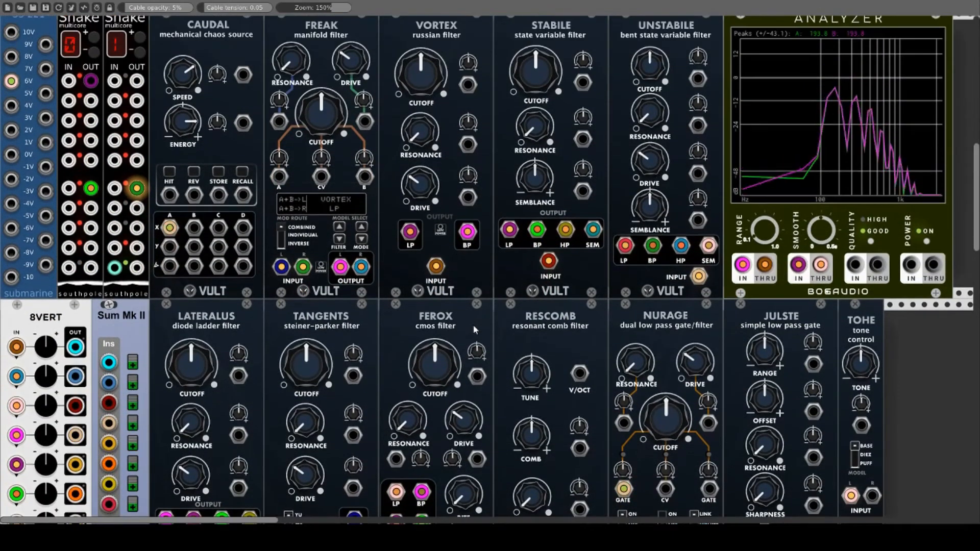
{"action": "scroll", "coordinate": [474, 329], "scroll_direction": "up", "scroll_amount": 1}
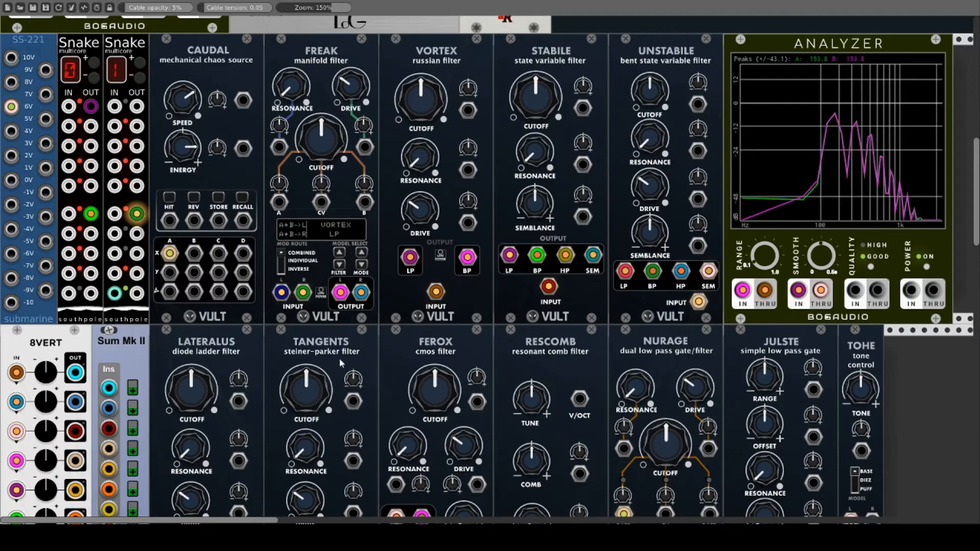
{"action": "scroll", "coordinate": [213, 362], "scroll_direction": "down", "scroll_amount": 8}
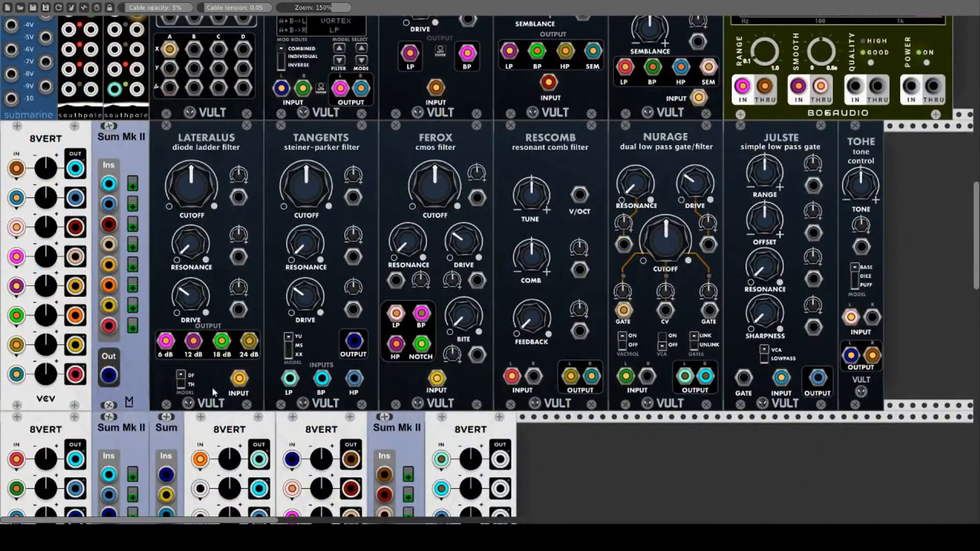
{"action": "scroll", "coordinate": [323, 357], "scroll_direction": "up", "scroll_amount": 6}
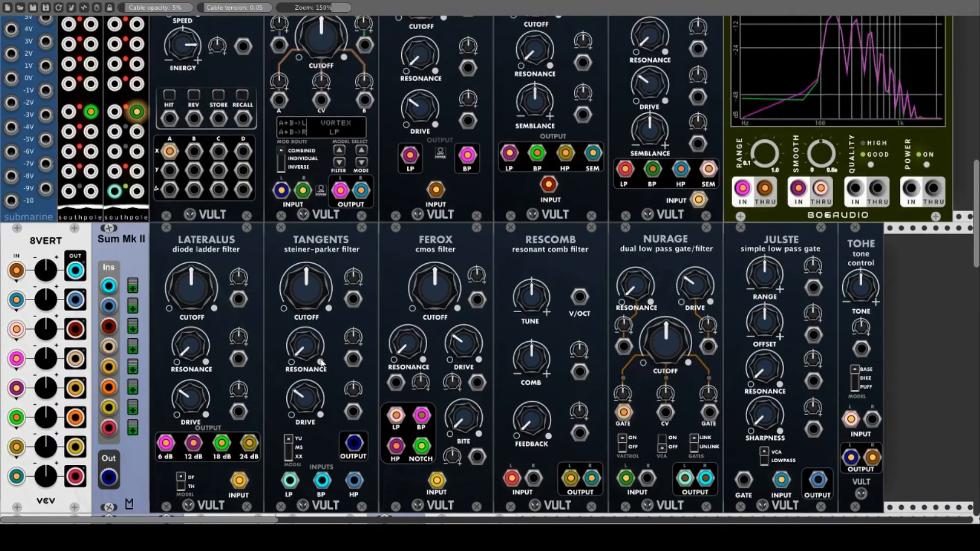
{"action": "scroll", "coordinate": [320, 357], "scroll_direction": "up", "scroll_amount": 1}
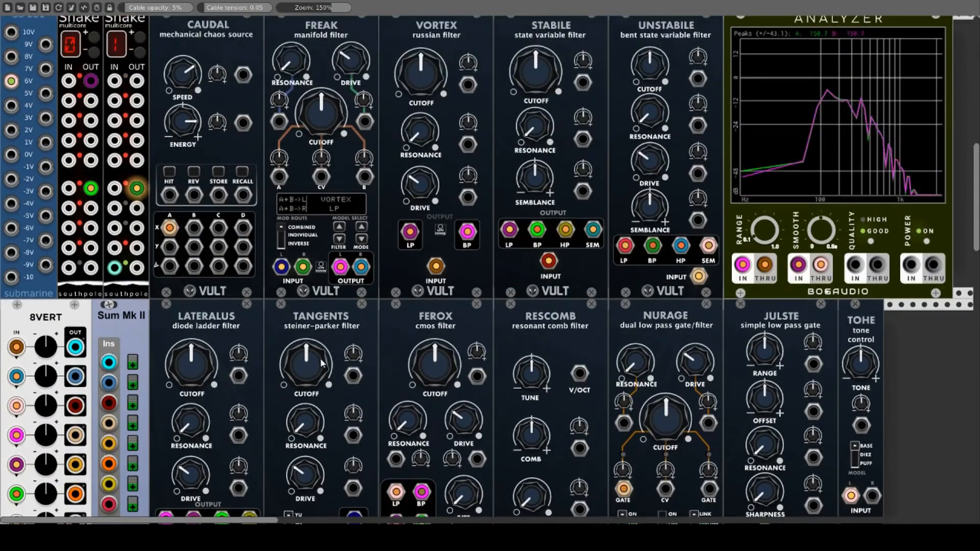
{"action": "right_click", "coordinate": [326, 35]}
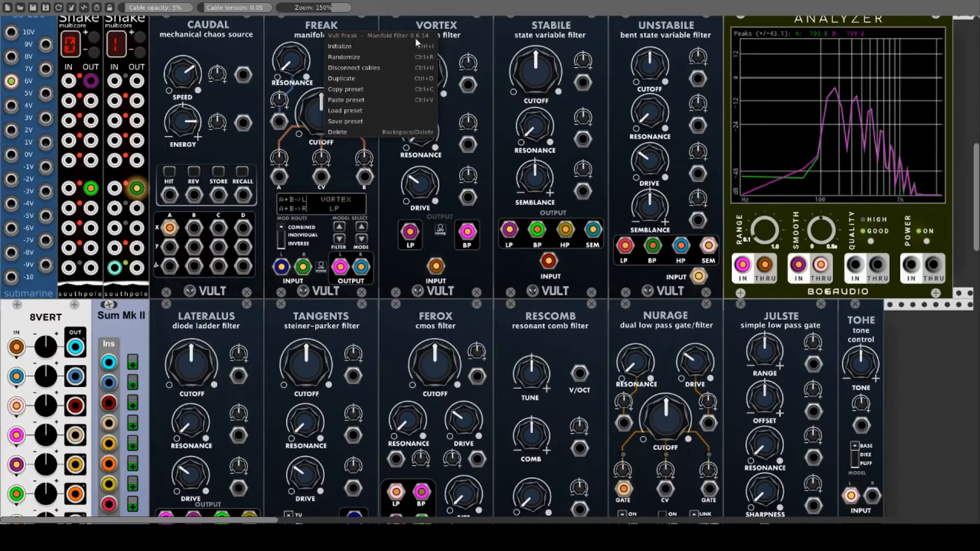
{"action": "left_click", "coordinate": [289, 29]}
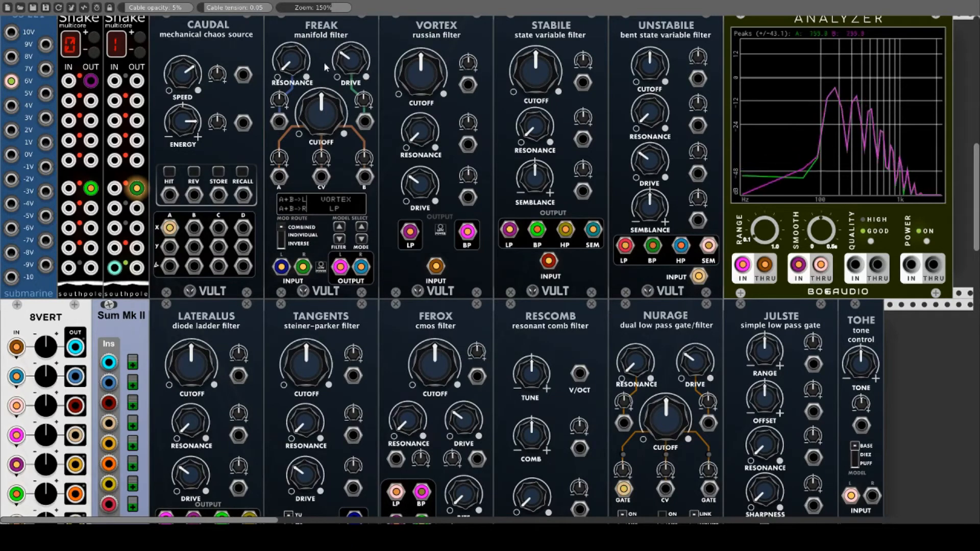
{"action": "scroll", "coordinate": [323, 71], "scroll_direction": "up", "scroll_amount": 1}
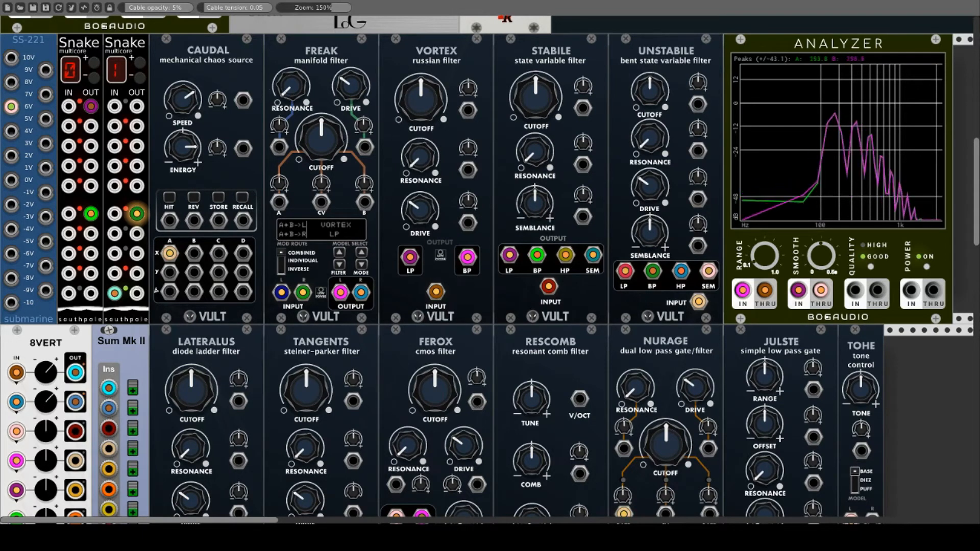
Raise Freak's RESONANCE, DRIVE and CUTOFF, and patch its resonance and drive CV inputs to Caudal's B X and C X outputs
{"action": "left_click_drag", "start_coordinate": [292, 86], "coordinate": [292, 20]}
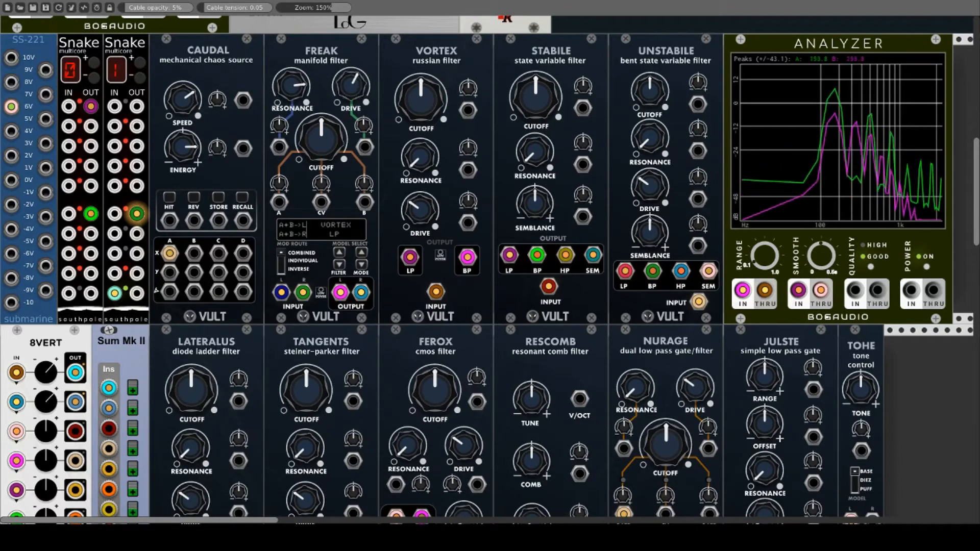
{"action": "left_click_drag", "start_coordinate": [323, 155], "coordinate": [324, 102]}
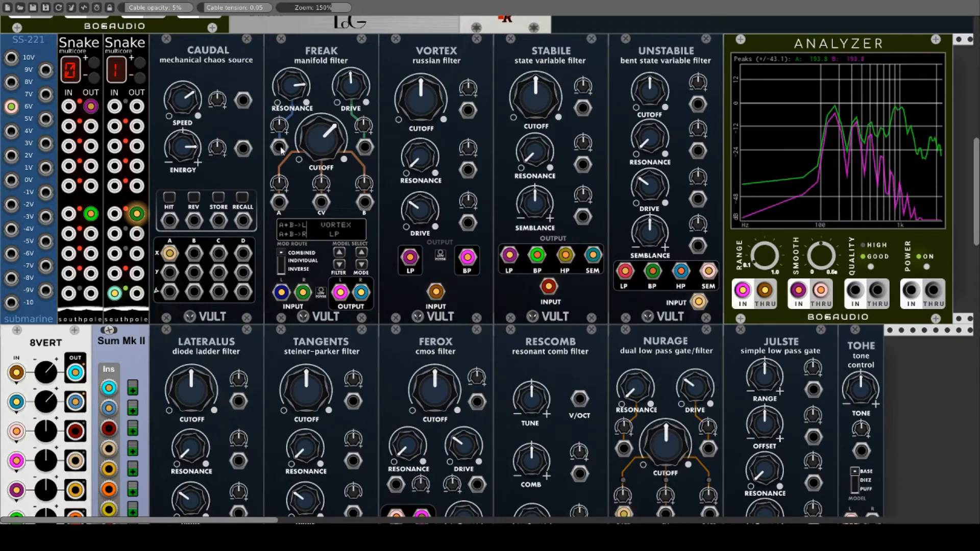
{"action": "left_click_drag", "start_coordinate": [280, 148], "coordinate": [194, 253]}
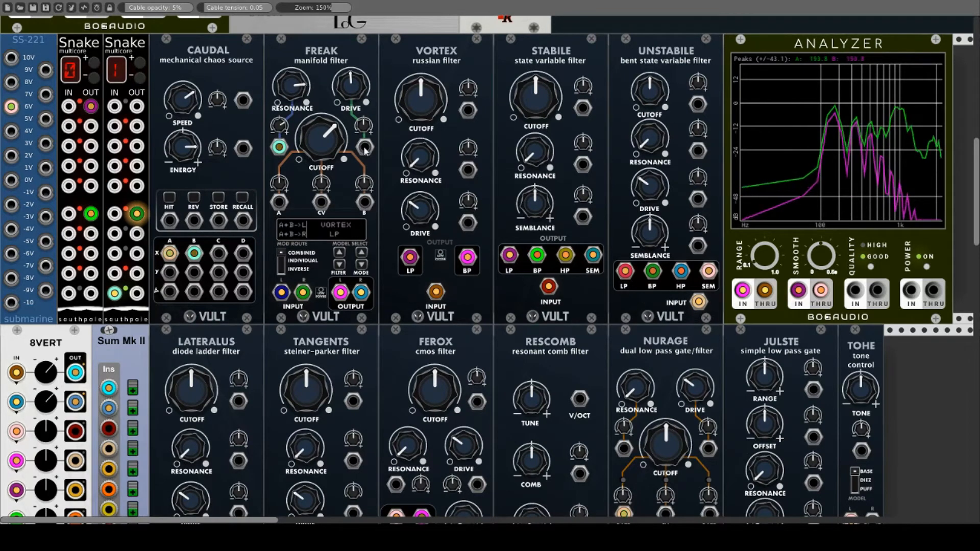
{"action": "left_click_drag", "start_coordinate": [365, 150], "coordinate": [218, 253]}
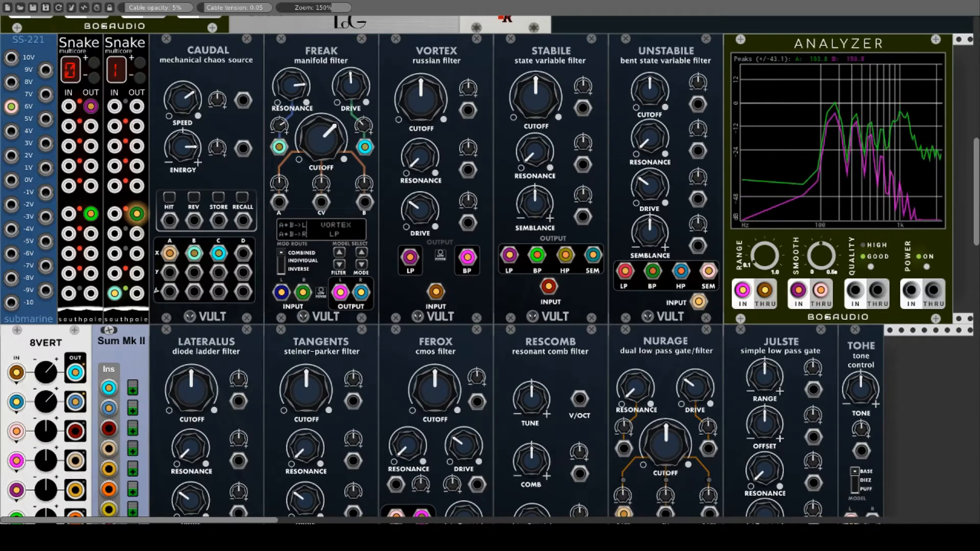
Patch Freak's A, B and CV inputs to Caudal's D X, D Y and C Y outputs, and lower its CUTOFF
{"action": "left_click_drag", "start_coordinate": [279, 201], "coordinate": [243, 253]}
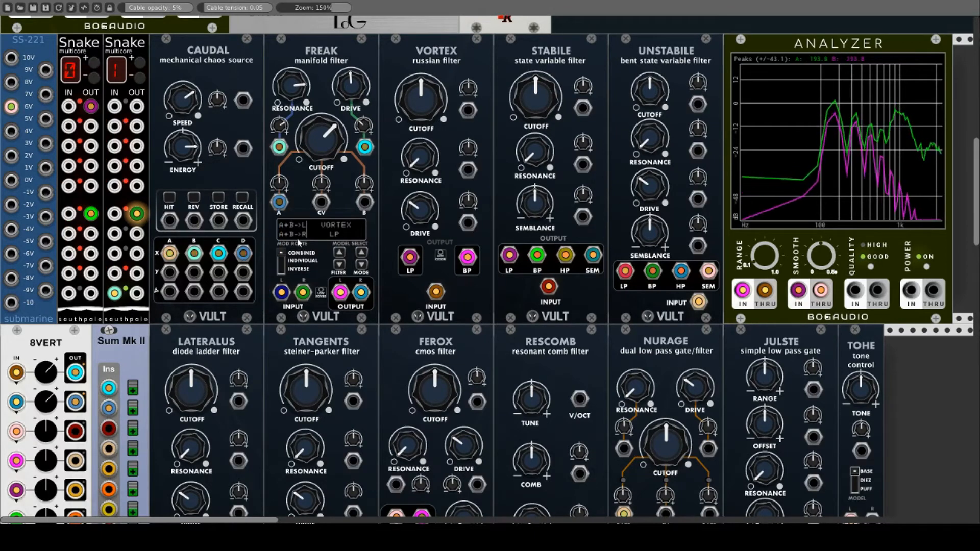
{"action": "left_click_drag", "start_coordinate": [316, 126], "coordinate": [316, 133]}
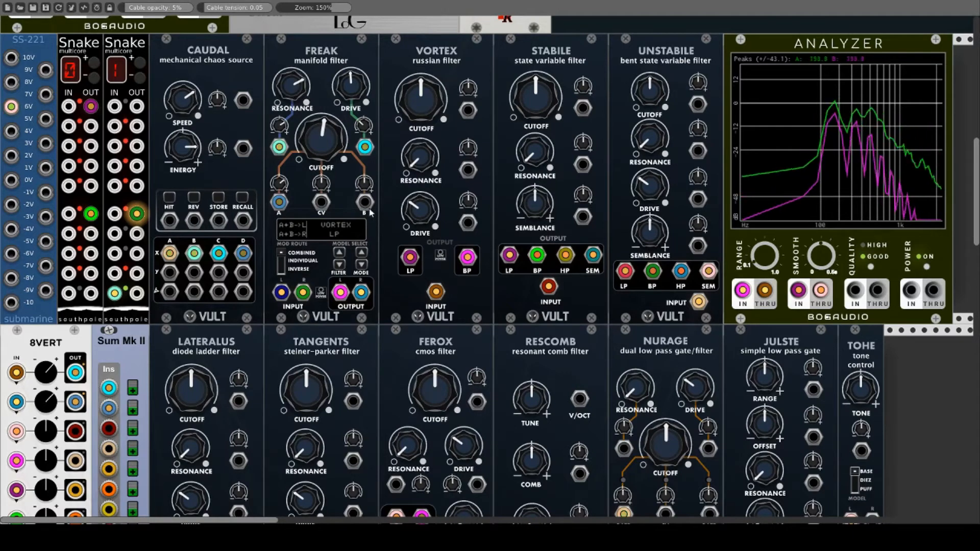
{"action": "left_click_drag", "start_coordinate": [364, 202], "coordinate": [243, 273]}
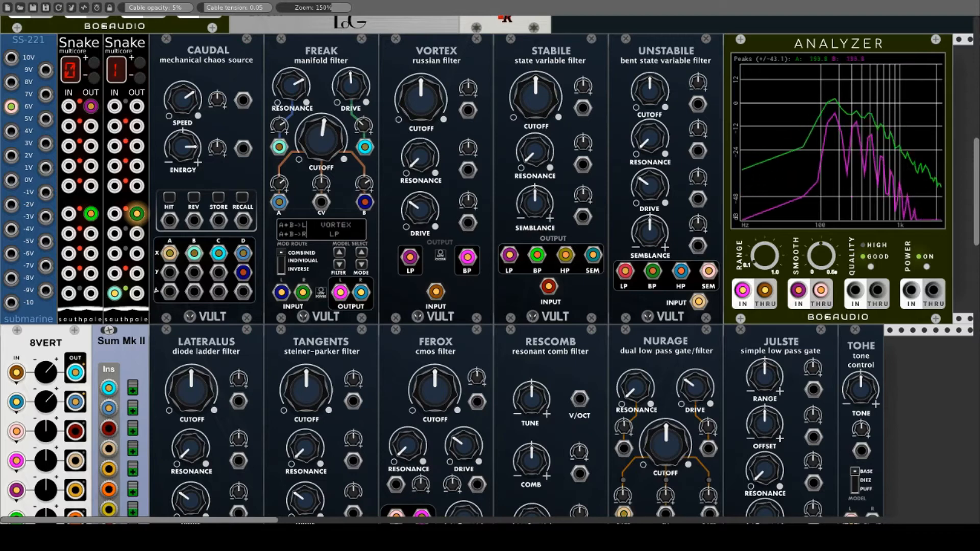
{"action": "left_click_drag", "start_coordinate": [322, 202], "coordinate": [218, 273]}
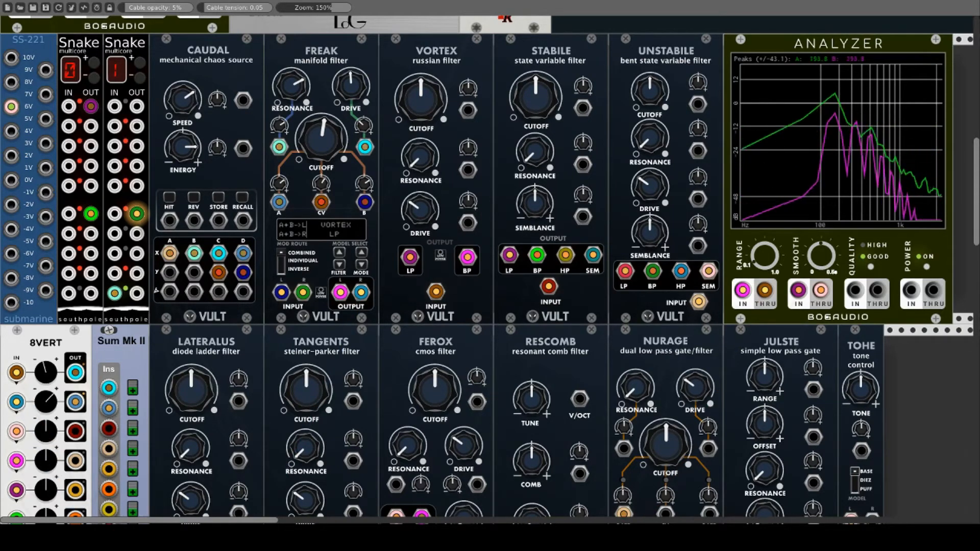
Try Freak's mod route as Individual and Inverse, ending on Combined
{"action": "left_click", "coordinate": [281, 259]}
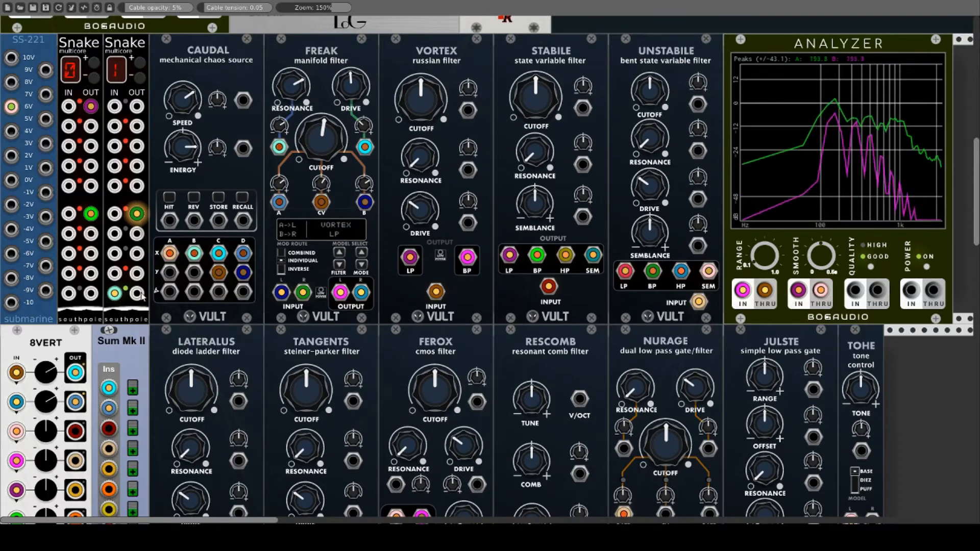
{"action": "left_click", "coordinate": [281, 270]}
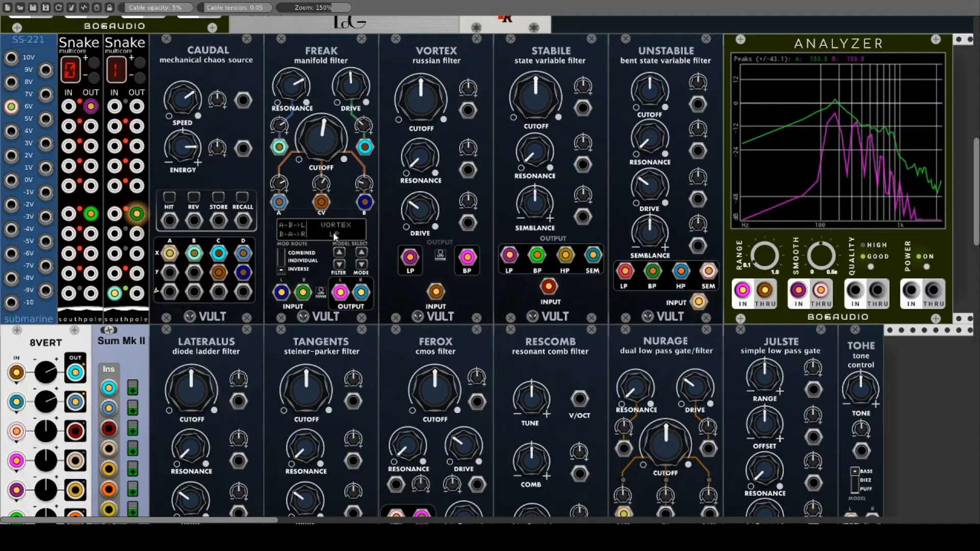
{"action": "left_click", "coordinate": [283, 265]}
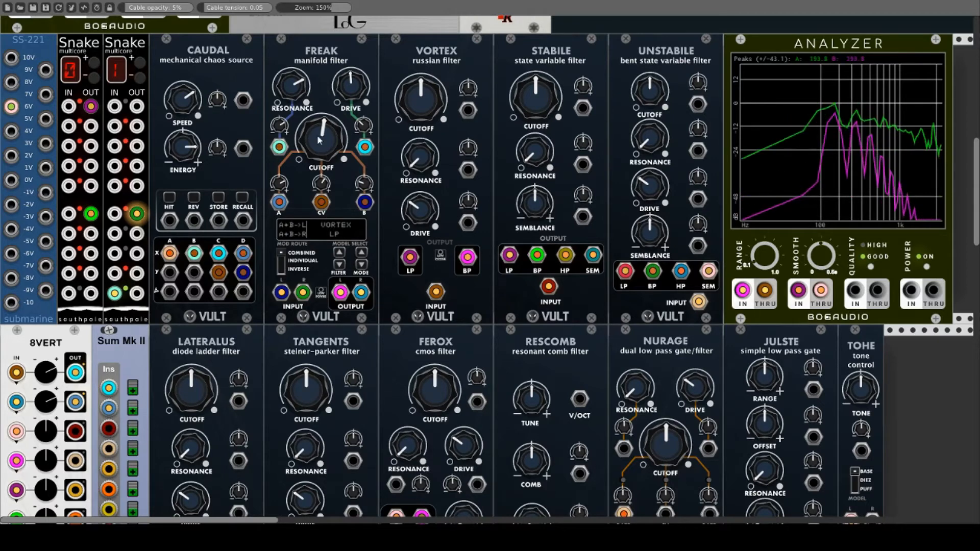
Sweep Freak's CUTOFF down below its midpoint and try the Unstabile filter model, ending on Vortex
{"action": "left_click_drag", "start_coordinate": [319, 140], "coordinate": [356, 148]}
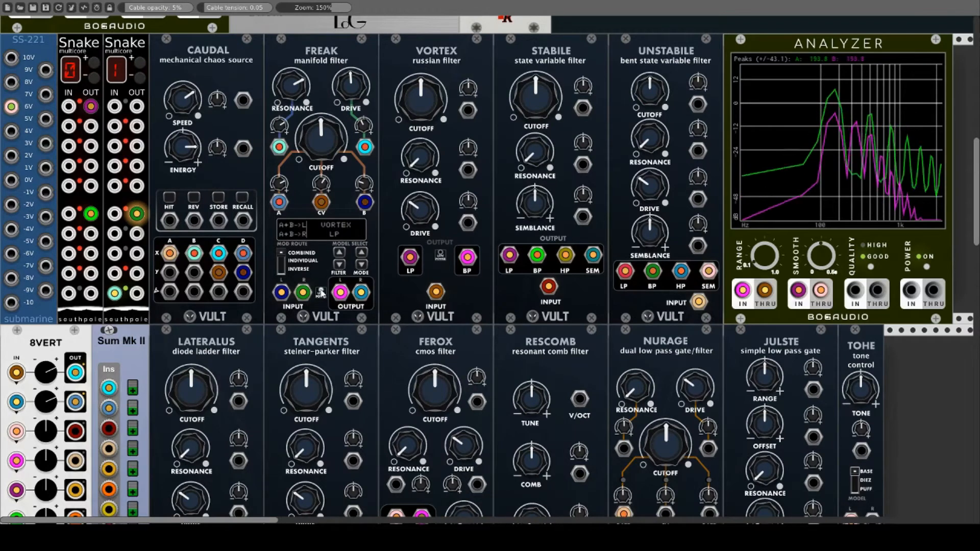
{"action": "left_click_drag", "start_coordinate": [321, 138], "coordinate": [321, 199]}
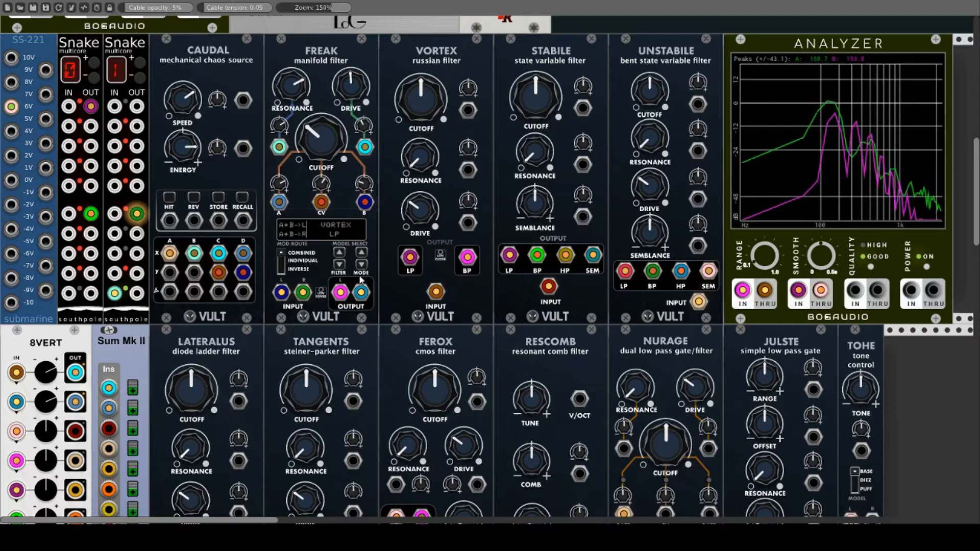
{"action": "left_click", "coordinate": [340, 253]}
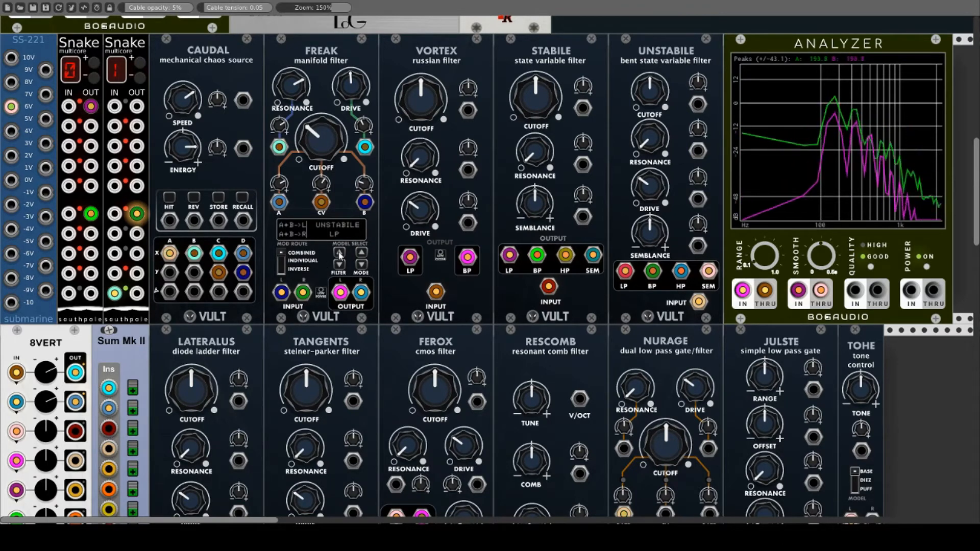
{"action": "left_click", "coordinate": [339, 264]}
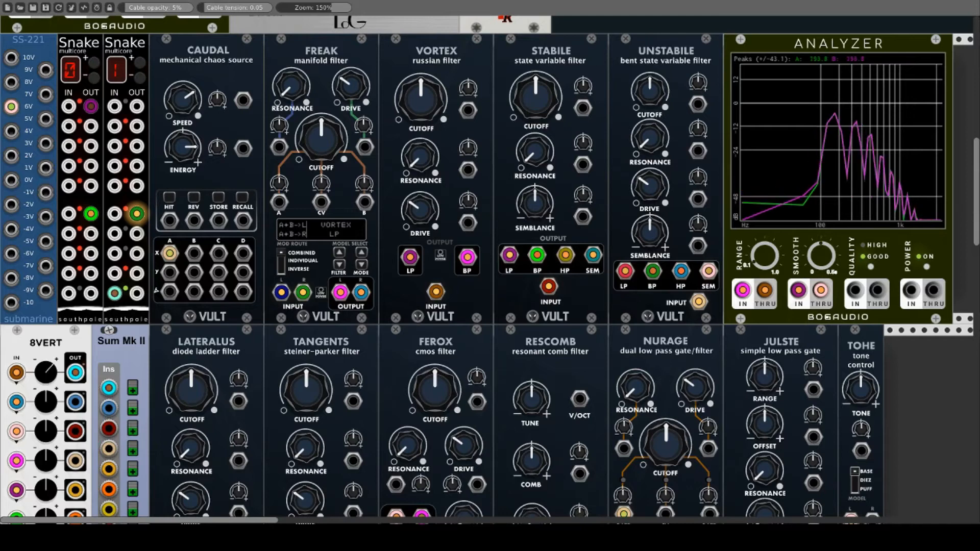
Turn up the second and third knobs of the upper 8VERT to bring in the next filter signals
{"action": "left_click_drag", "start_coordinate": [47, 403], "coordinate": [47, 363]}
{"action": "left_click_drag", "start_coordinate": [47, 433], "coordinate": [47, 403]}
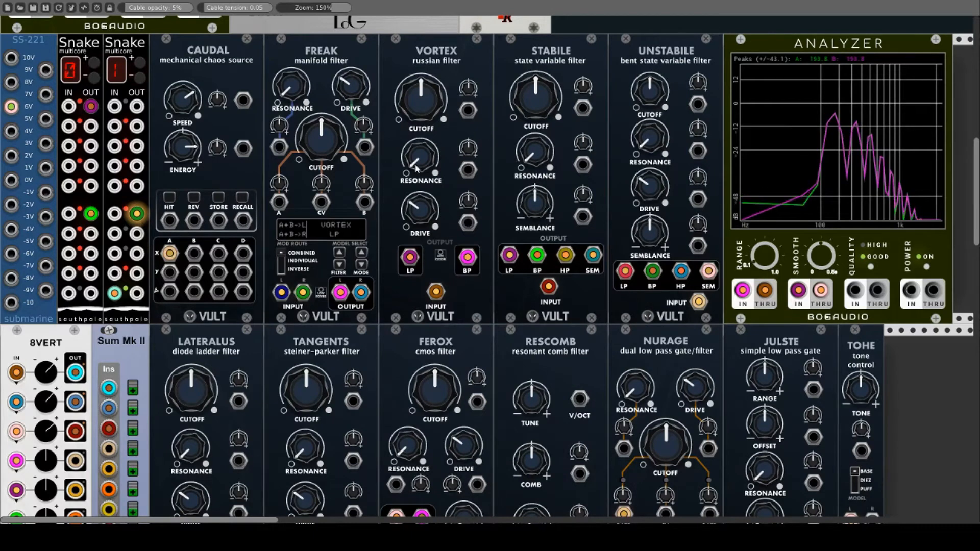
{"action": "mouse_move", "coordinate": [417, 169]}
{"action": "left_mouse_down"}
{"action": "mouse_move", "coordinate": [416, 105]}
{"action": "mouse_move", "coordinate": [416, 171]}
{"action": "left_mouse_up"}
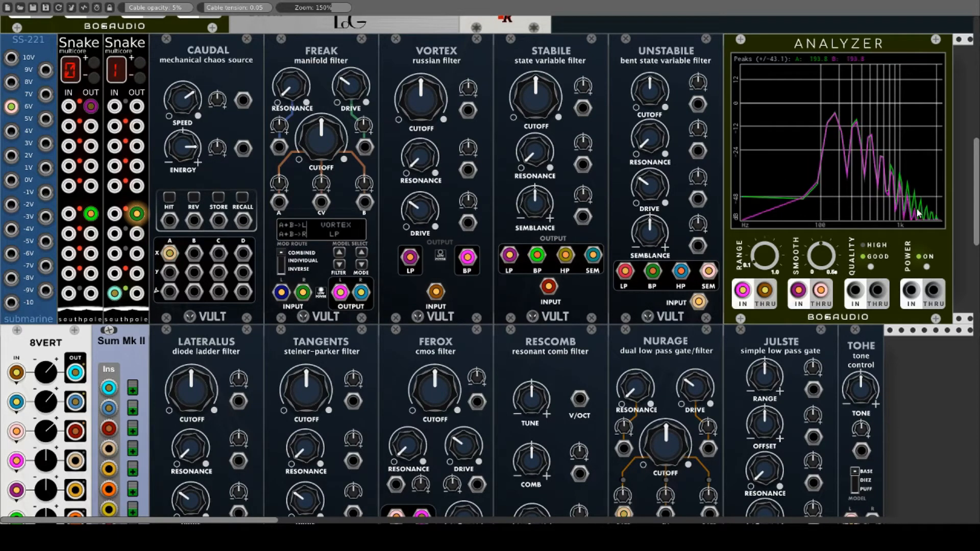
Toggle the small button between Freak's input and output jacks on and off for comparison, leaving it on
{"action": "left_click", "coordinate": [321, 293]}
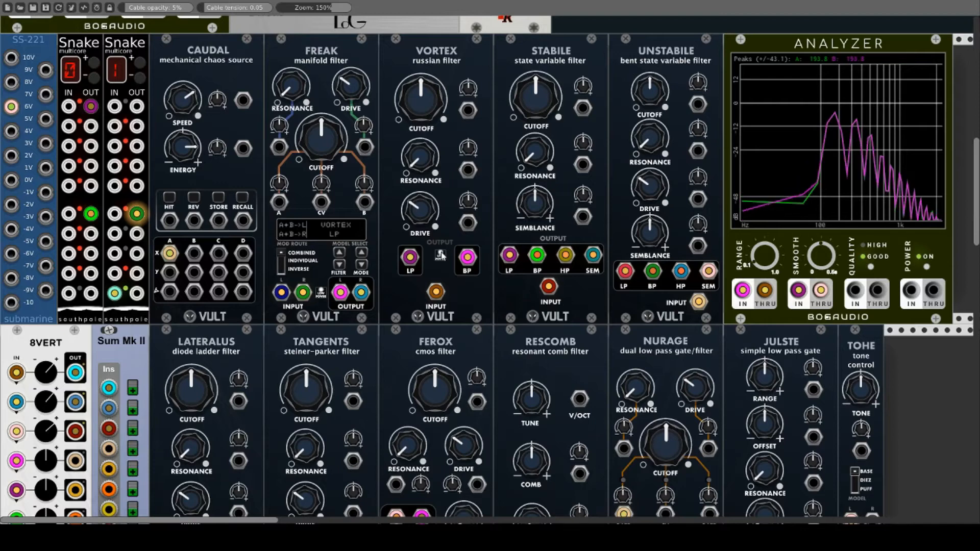
{"action": "left_click", "coordinate": [321, 293]}
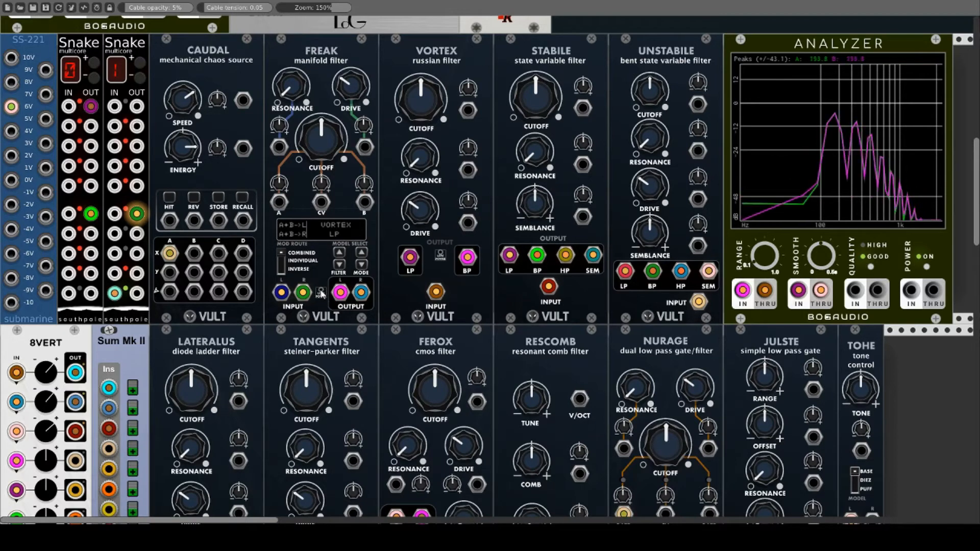
{"action": "left_click", "coordinate": [321, 293]}
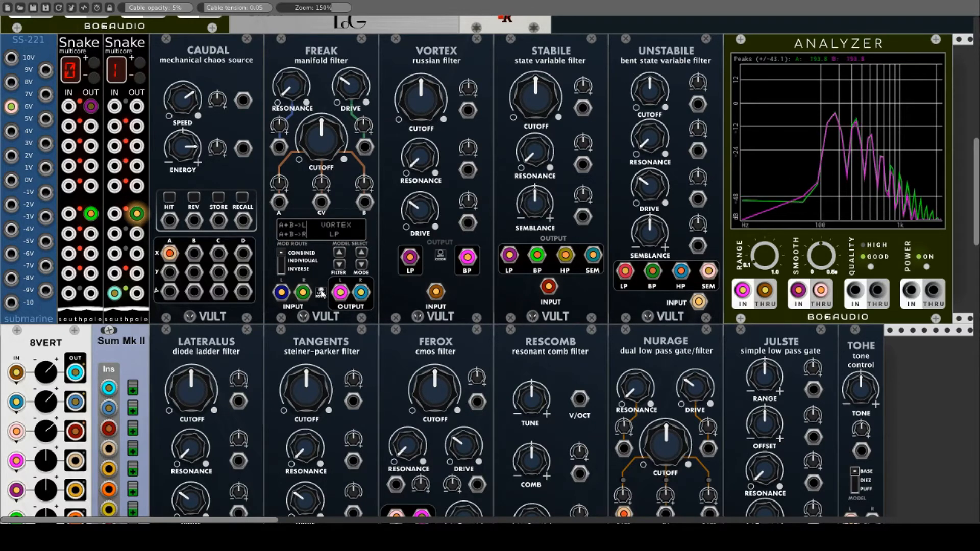
Toggle the small button between Freak's jacks, nudge Vortex's CUTOFF down slightly and raise its RESONANCE and DRIVE
{"action": "left_click", "coordinate": [321, 293]}
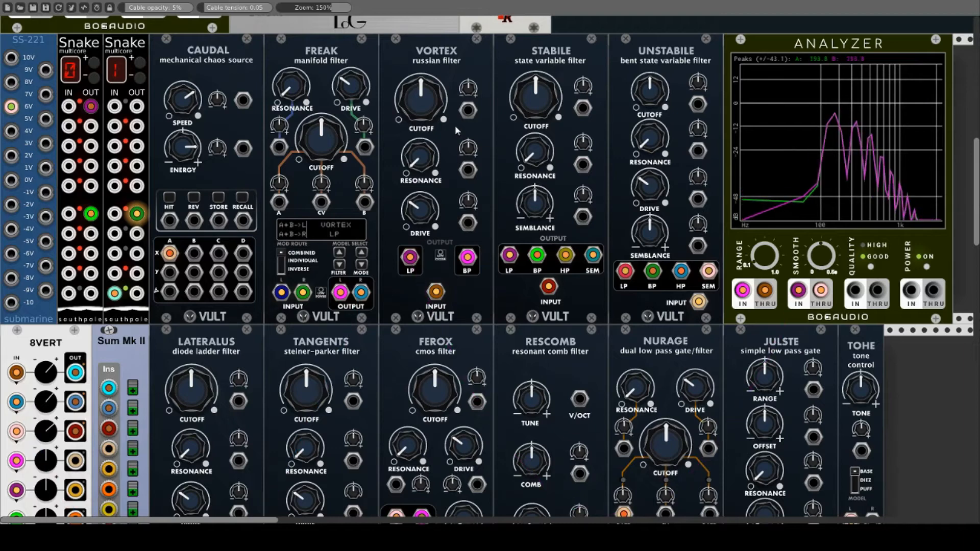
{"action": "mouse_move", "coordinate": [414, 107]}
{"action": "left_mouse_down"}
{"action": "mouse_move", "coordinate": [415, 57]}
{"action": "mouse_move", "coordinate": [414, 108]}
{"action": "left_mouse_up"}
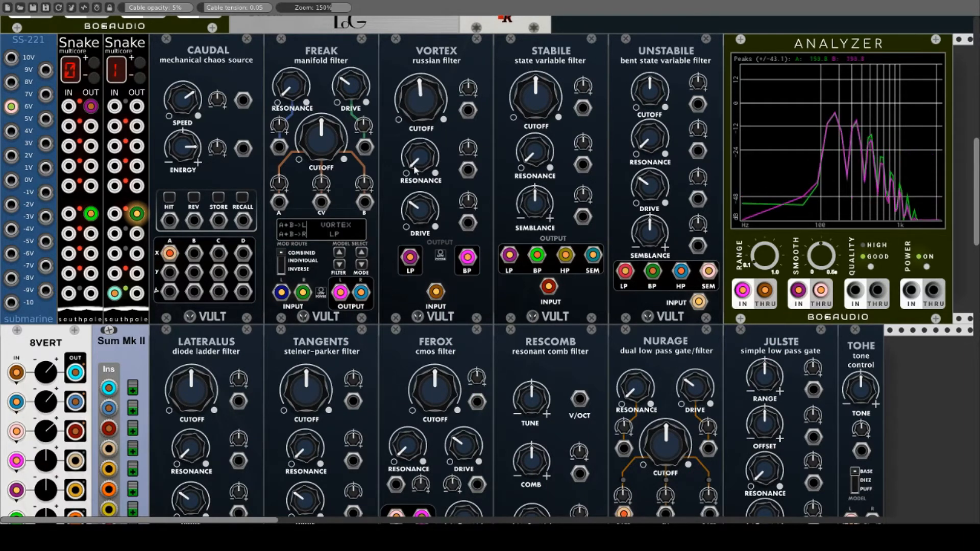
{"action": "mouse_move", "coordinate": [413, 162]}
{"action": "left_mouse_down"}
{"action": "mouse_move", "coordinate": [413, 146]}
{"action": "mouse_move", "coordinate": [424, 168]}
{"action": "left_mouse_up"}
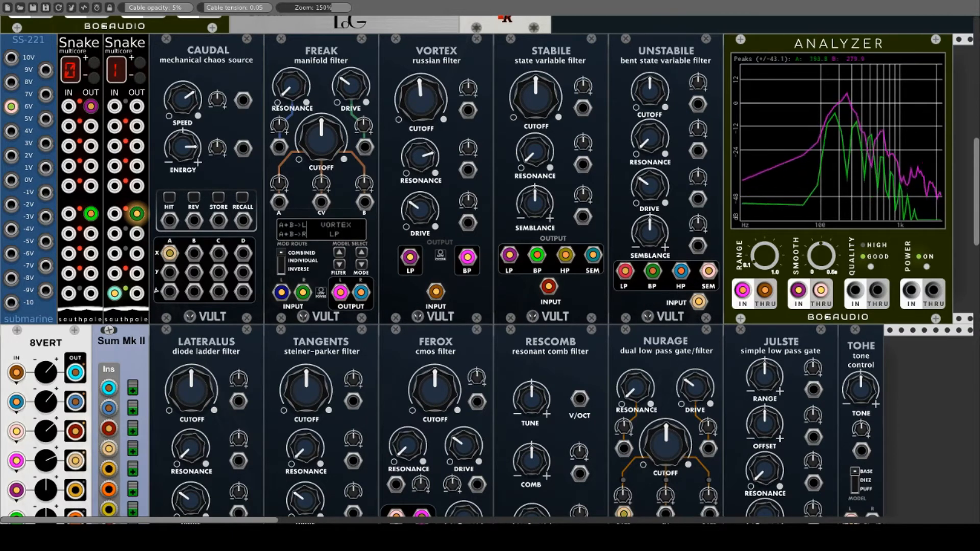
{"action": "mouse_move", "coordinate": [434, 223]}
{"action": "left_mouse_down"}
{"action": "mouse_move", "coordinate": [434, 184]}
{"action": "mouse_move", "coordinate": [435, 222]}
{"action": "left_mouse_up"}
Sweep Vortex's CUTOFF down while varying its RESONANCE and DRIVE, and raise Freak's CUTOFF well above the midpoint for comparison
{"action": "left_click_drag", "start_coordinate": [432, 118], "coordinate": [431, 142]}
{"action": "left_click_drag", "start_coordinate": [431, 207], "coordinate": [419, 159]}
{"action": "mouse_move", "coordinate": [421, 100]}
{"action": "left_mouse_down"}
{"action": "mouse_move", "coordinate": [421, 57]}
{"action": "mouse_move", "coordinate": [421, 84]}
{"action": "left_mouse_up"}
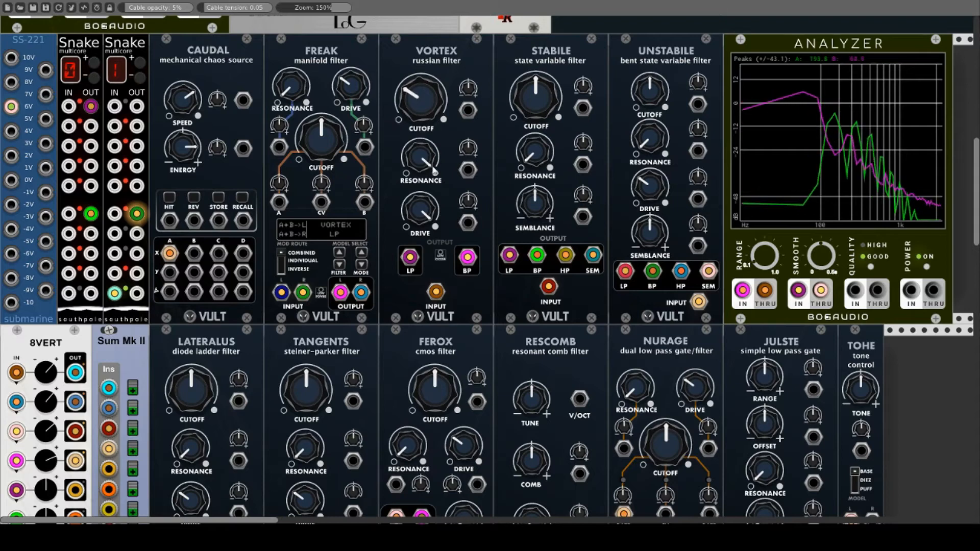
{"action": "left_click_drag", "start_coordinate": [433, 170], "coordinate": [422, 245]}
{"action": "left_click_drag", "start_coordinate": [319, 149], "coordinate": [319, 129]}
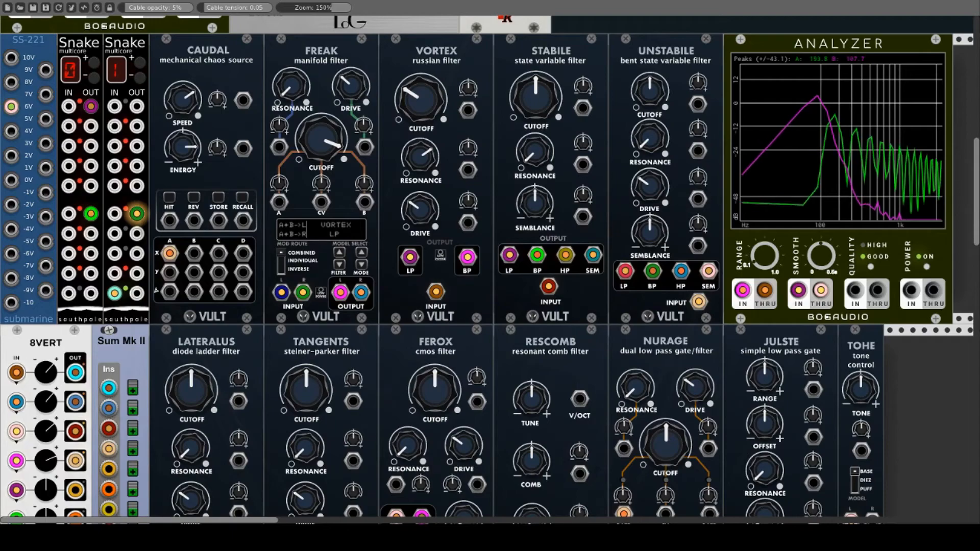
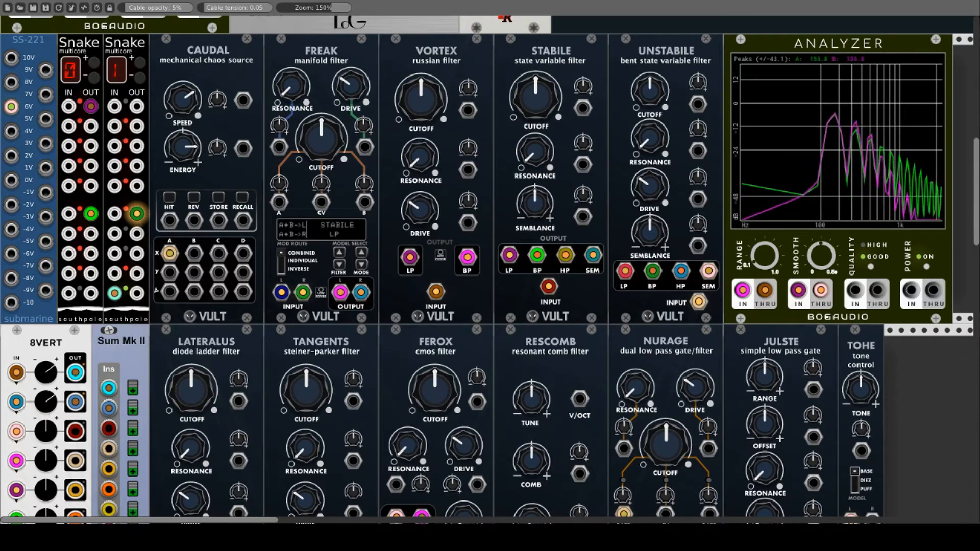
Audition Stabile's LP, BP and SEM outputs by turning up the fifth, sixth and eighth knobs of the upper 8VERT in turn
{"action": "scroll", "coordinate": [39, 383], "scroll_direction": "down", "scroll_amount": 4}
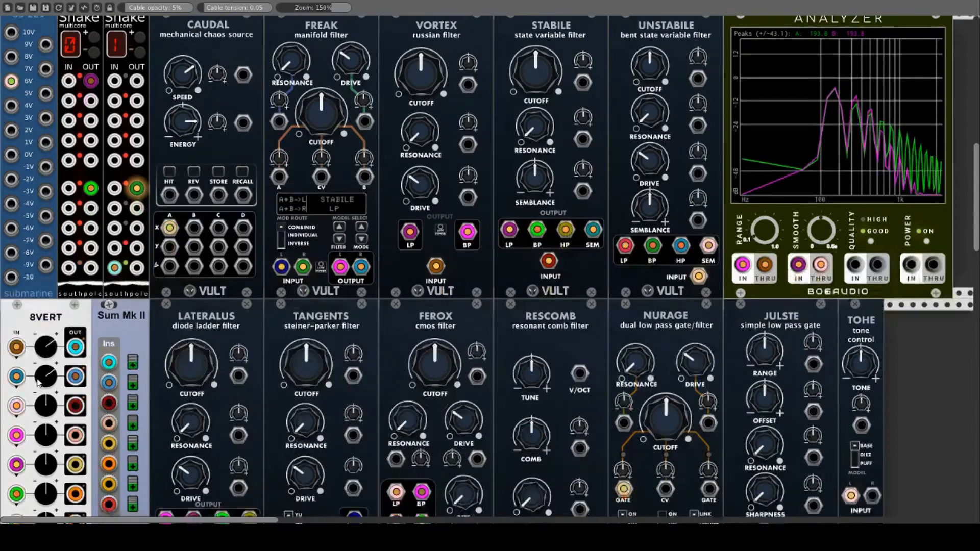
{"action": "left_click_drag", "start_coordinate": [46, 392], "coordinate": [46, 347]}
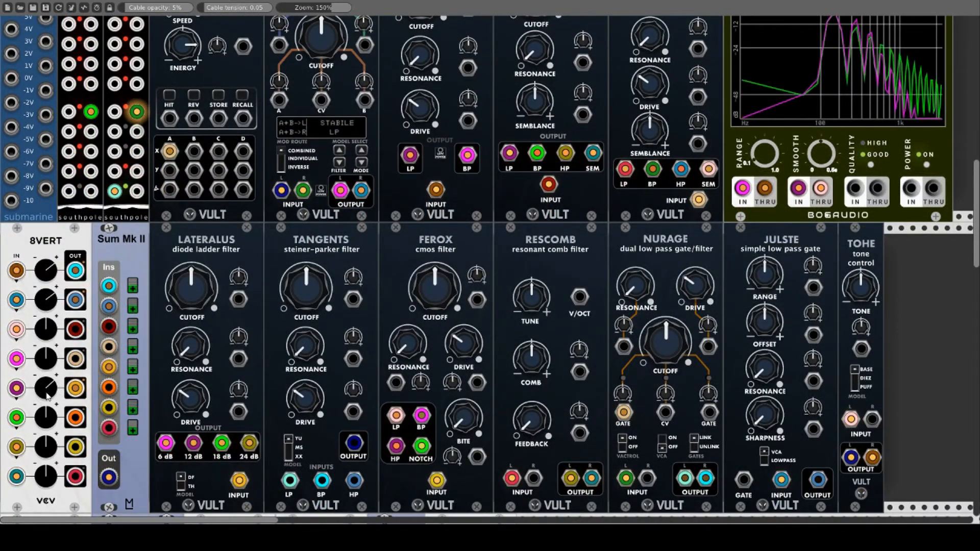
{"action": "scroll", "coordinate": [66, 419], "scroll_direction": "up", "scroll_amount": 3}
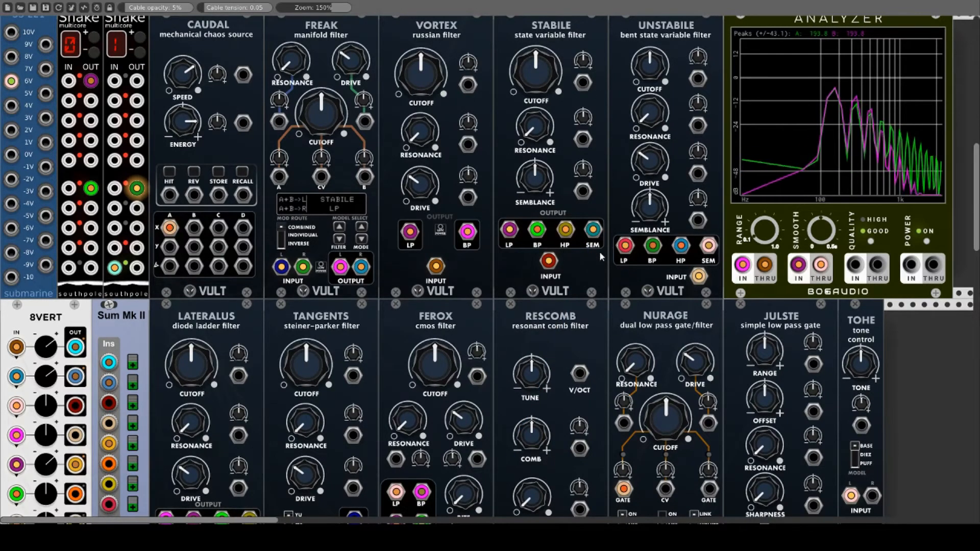
{"action": "scroll", "coordinate": [589, 280], "scroll_direction": "down", "scroll_amount": 2}
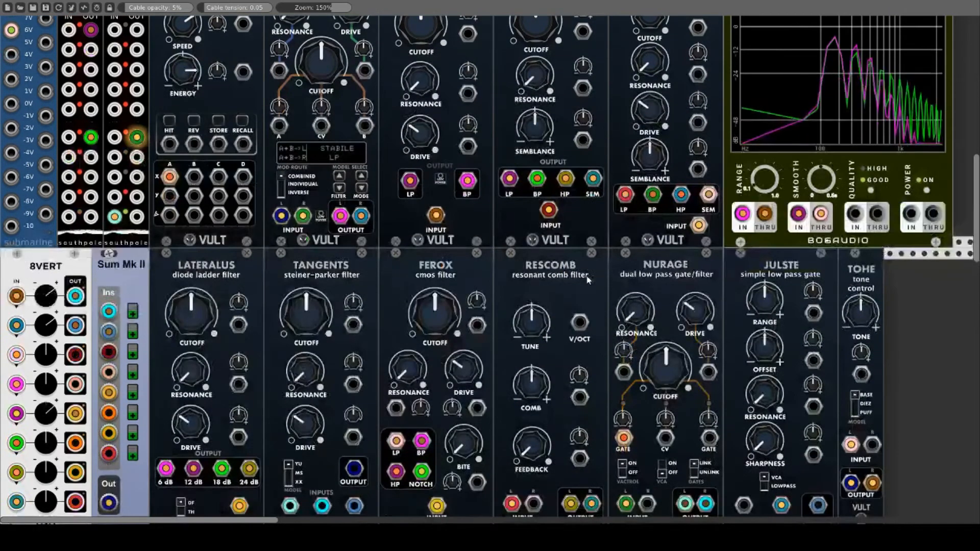
{"action": "scroll", "coordinate": [588, 280], "scroll_direction": "up", "scroll_amount": 3}
{"action": "scroll", "coordinate": [588, 280], "scroll_direction": "down", "scroll_amount": 5}
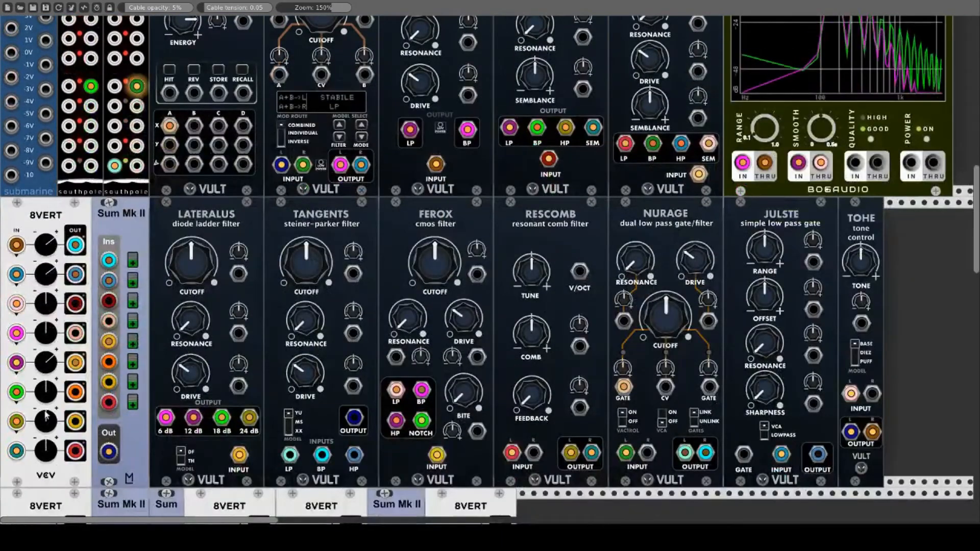
{"action": "left_click_drag", "start_coordinate": [44, 394], "coordinate": [44, 328]}
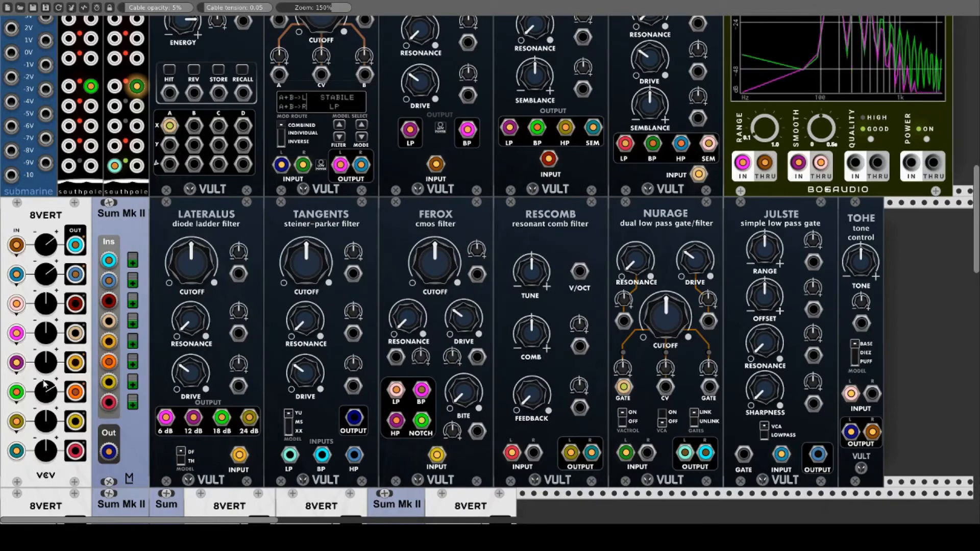
{"action": "left_click_drag", "start_coordinate": [46, 451], "coordinate": [46, 352]}
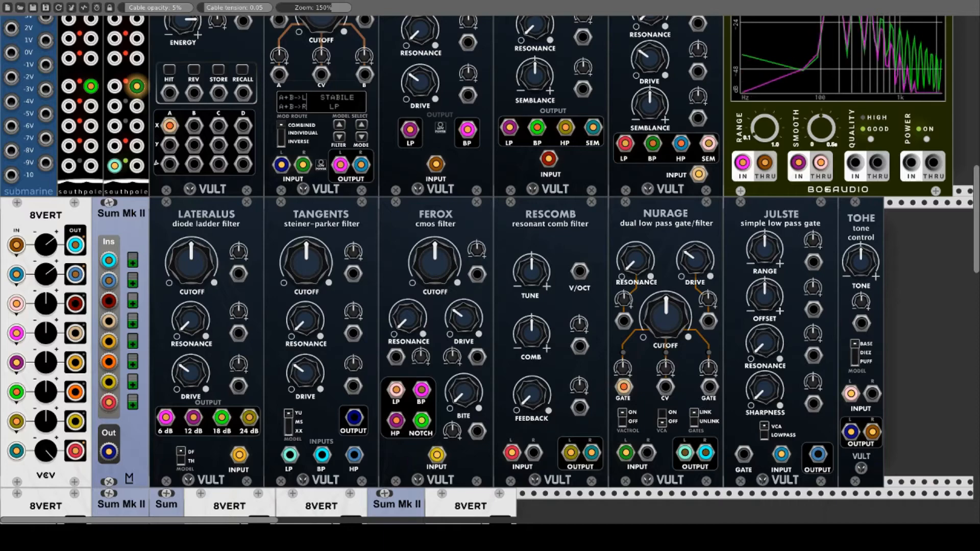
Raise Stabile's SEMBLANCE and RESONANCE and sweep its CUTOFF down well below the midpoint
{"action": "scroll", "coordinate": [577, 214], "scroll_direction": "up", "scroll_amount": 4}
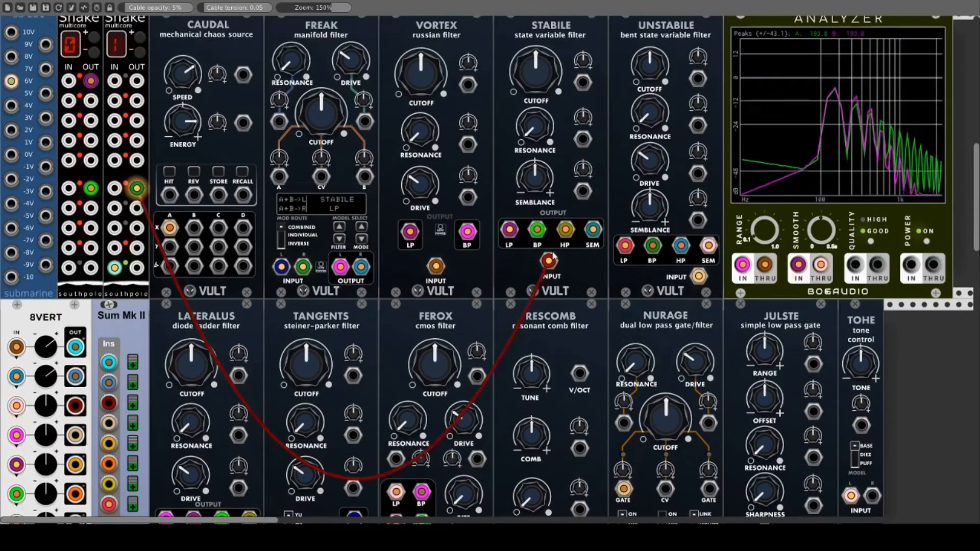
{"action": "mouse_move", "coordinate": [545, 183]}
{"action": "left_mouse_down"}
{"action": "mouse_move", "coordinate": [545, 107]}
{"action": "mouse_move", "coordinate": [535, 184]}
{"action": "mouse_move", "coordinate": [535, 169]}
{"action": "left_mouse_up"}
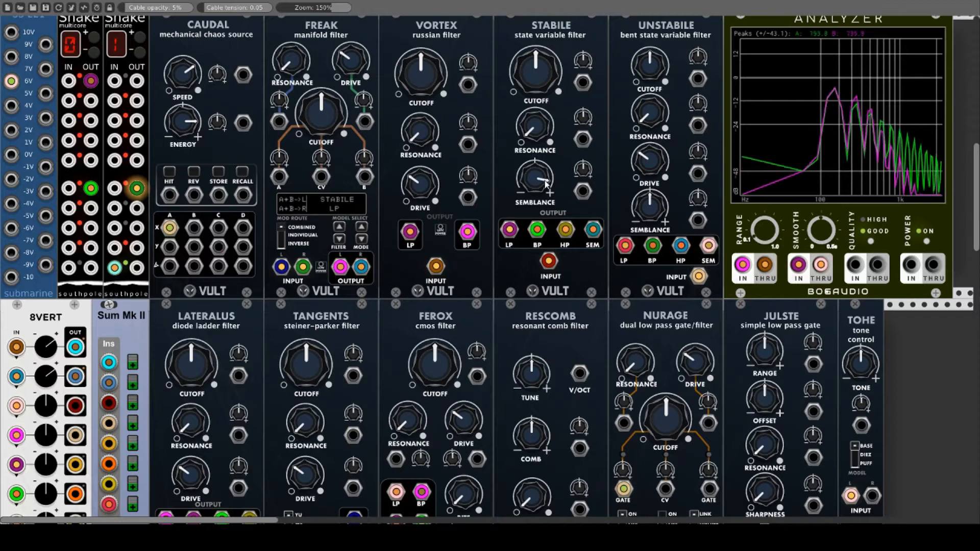
{"action": "left_click_drag", "start_coordinate": [547, 80], "coordinate": [546, 88]}
{"action": "left_click_drag", "start_coordinate": [546, 128], "coordinate": [546, 102]}
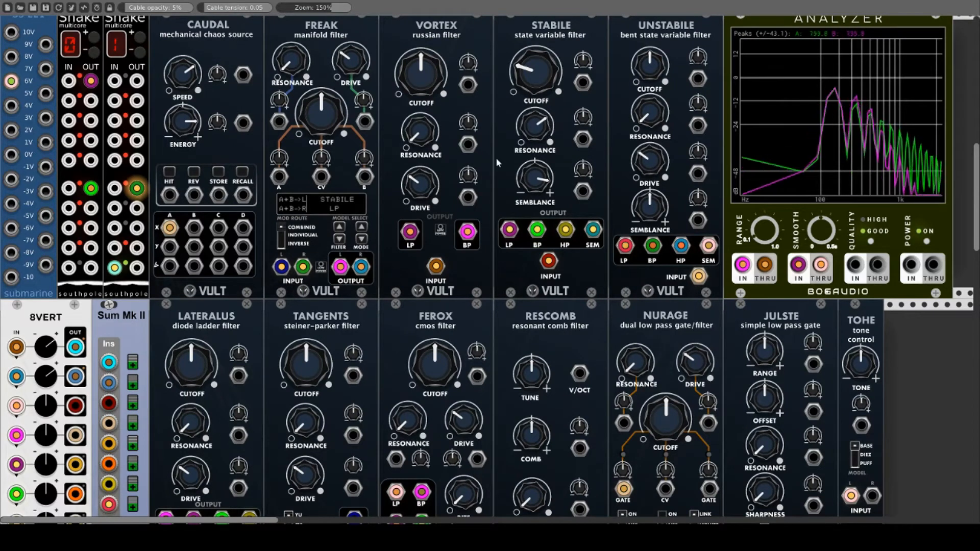
Raise Freak's DRIVE and RESONANCE and sweep its CUTOFF around the midpoint with the Stabile model loaded
{"action": "left_click_drag", "start_coordinate": [352, 61], "coordinate": [352, 35]}
{"action": "left_click_drag", "start_coordinate": [300, 54], "coordinate": [300, 35]}
{"action": "left_click_drag", "start_coordinate": [321, 110], "coordinate": [321, 118]}
{"action": "left_click_drag", "start_coordinate": [351, 60], "coordinate": [351, 64]}
{"action": "left_click_drag", "start_coordinate": [322, 114], "coordinate": [322, 106]}
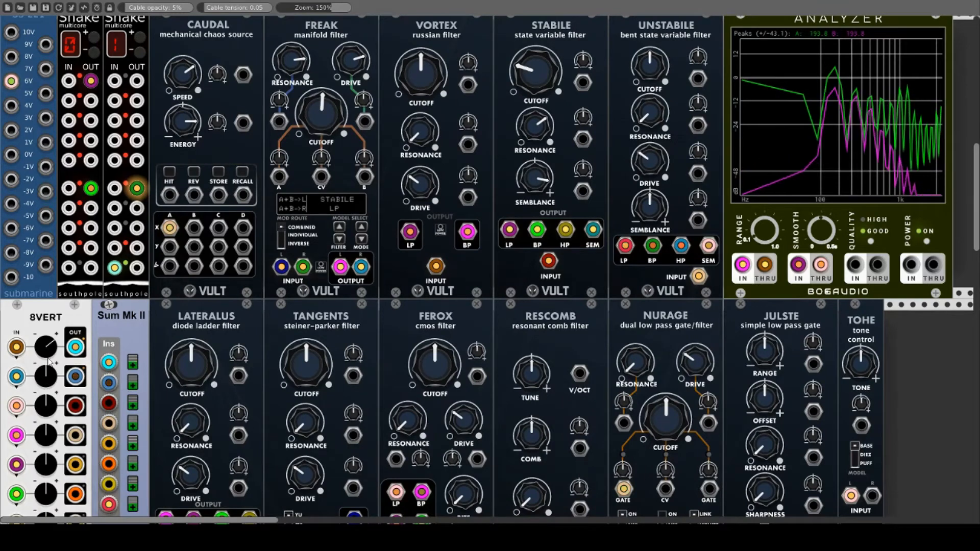
Readjust Stabile's CUTOFF and bring in its BP and LP outputs with the sixth and fifth knobs of the upper 8VERT
{"action": "left_click_drag", "start_coordinate": [536, 71], "coordinate": [535, 57]}
{"action": "scroll", "coordinate": [198, 363], "scroll_direction": "down", "scroll_amount": 2}
{"action": "scroll", "coordinate": [199, 362], "scroll_direction": "down", "scroll_amount": 2}
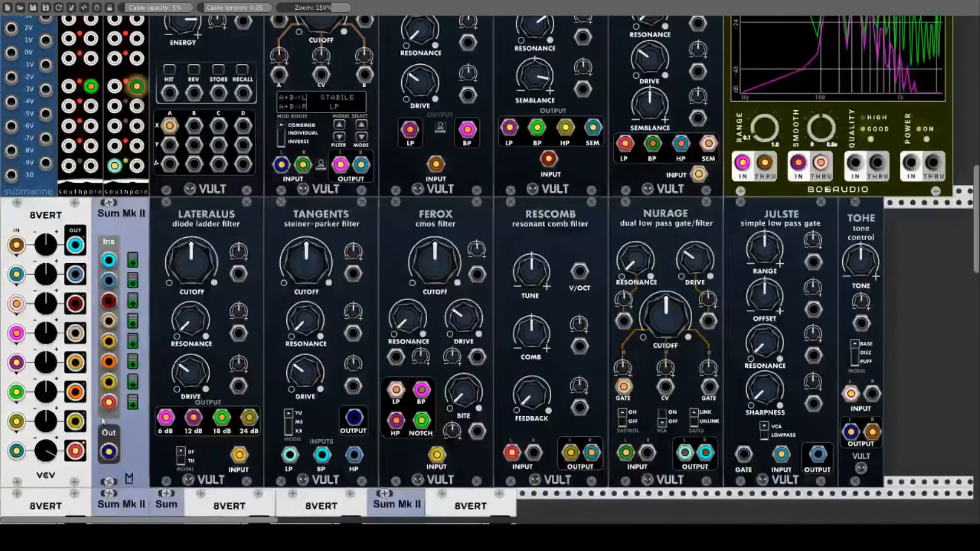
{"action": "left_click_drag", "start_coordinate": [44, 399], "coordinate": [44, 301]}
{"action": "left_click_drag", "start_coordinate": [46, 371], "coordinate": [45, 275]}
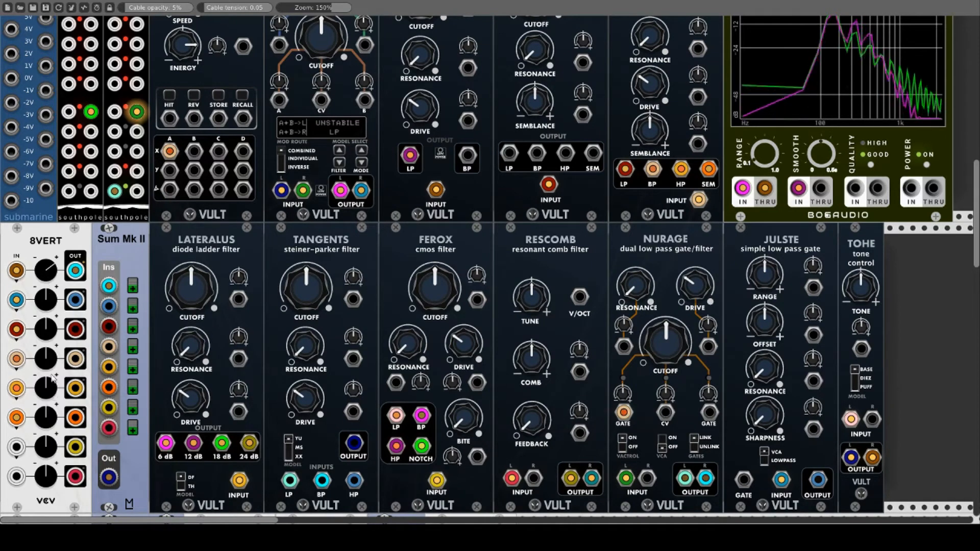
Bring in Unstabile's LP output on the third 8VERT channel, raising its RESONANCE, DRIVE and SEMBLANCE and lowering CUTOFF slightly
{"action": "left_click_drag", "start_coordinate": [44, 331], "coordinate": [44, 286]}
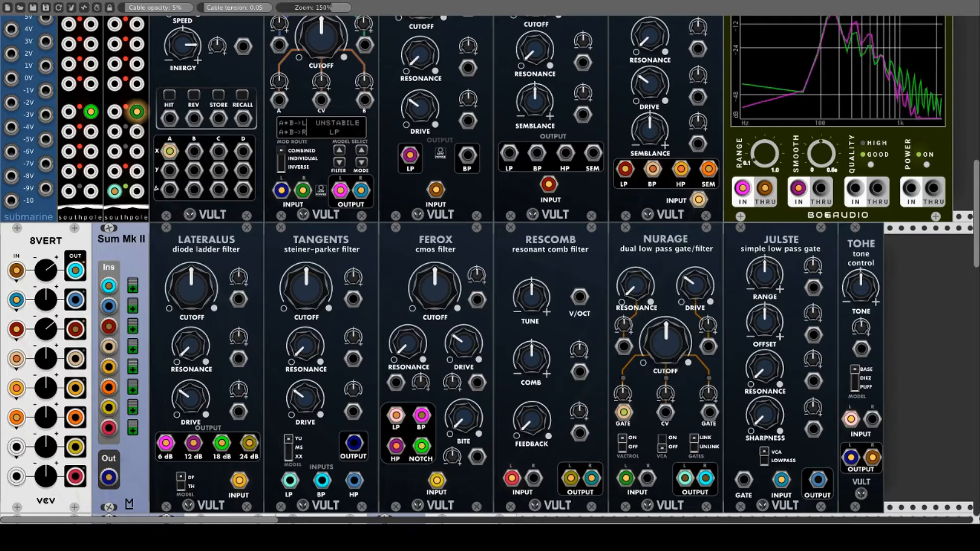
{"action": "scroll", "coordinate": [633, 437], "scroll_direction": "up", "scroll_amount": 2}
{"action": "scroll", "coordinate": [634, 437], "scroll_direction": "up", "scroll_amount": 2}
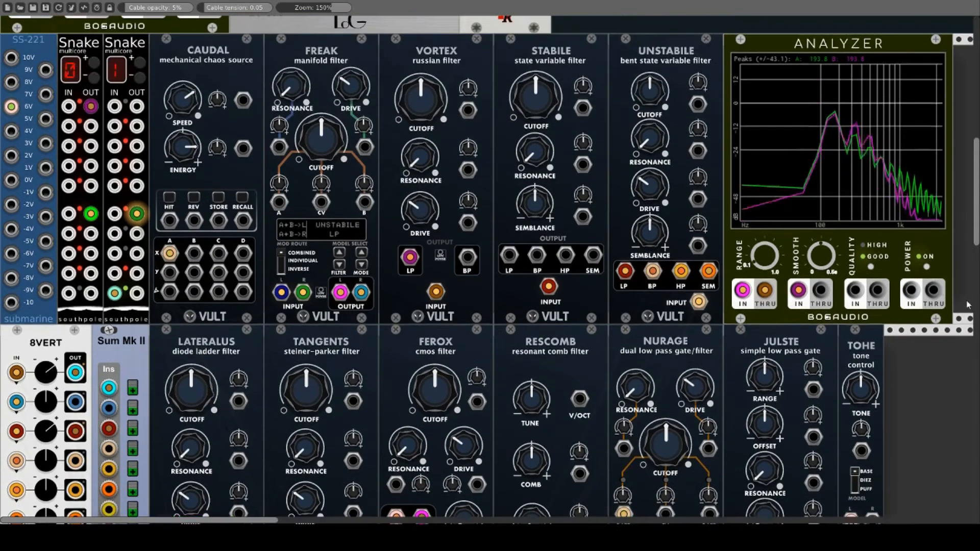
{"action": "left_click_drag", "start_coordinate": [650, 138], "coordinate": [649, 62]}
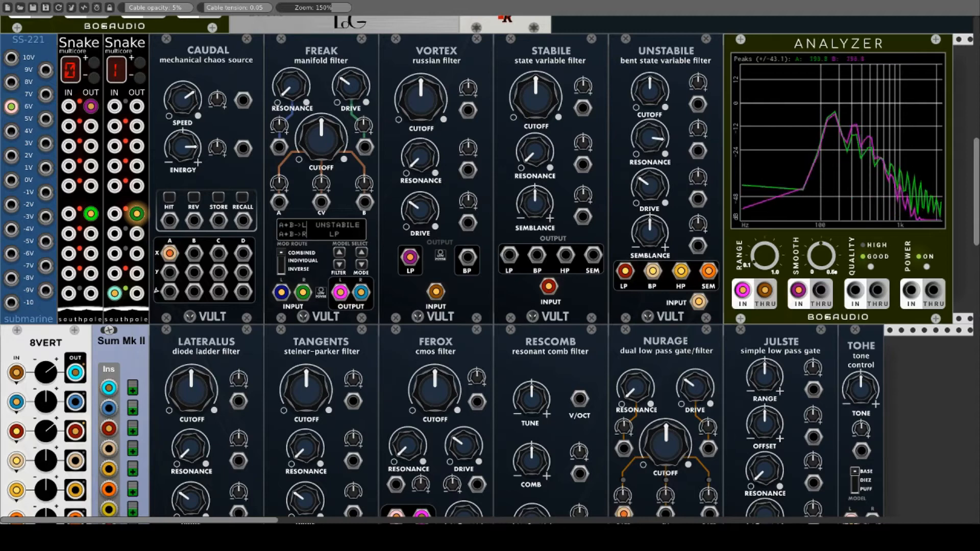
{"action": "left_click_drag", "start_coordinate": [650, 186], "coordinate": [650, 156]}
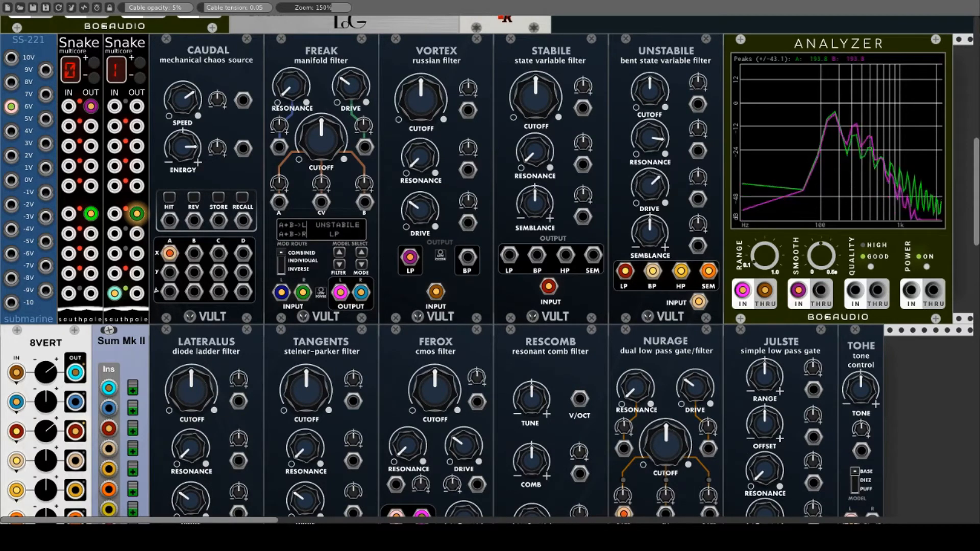
{"action": "mouse_move", "coordinate": [659, 97]}
{"action": "left_mouse_down"}
{"action": "mouse_move", "coordinate": [659, 77]}
{"action": "mouse_move", "coordinate": [659, 92]}
{"action": "left_mouse_up"}
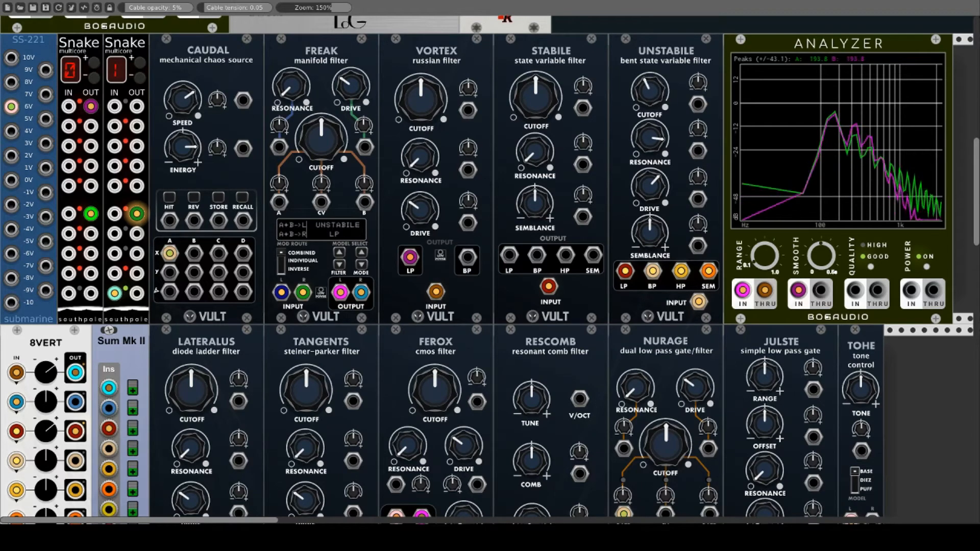
{"action": "left_click_drag", "start_coordinate": [660, 244], "coordinate": [659, 224]}
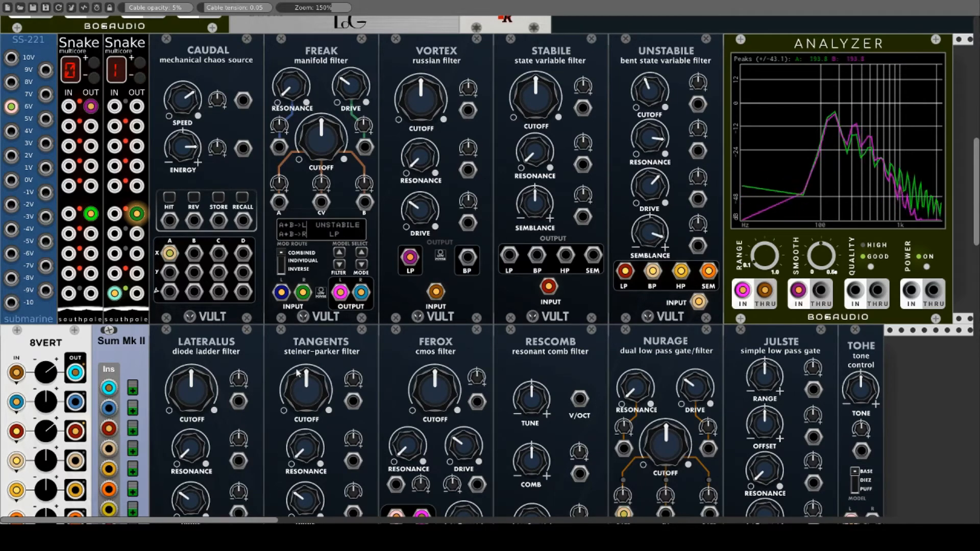
Rework Unstabile by backing off SEMBLANCE and RESONANCE, varying DRIVE and sweeping CUTOFF above and below its midpoint
{"action": "scroll", "coordinate": [175, 410], "scroll_direction": "down", "scroll_amount": 4}
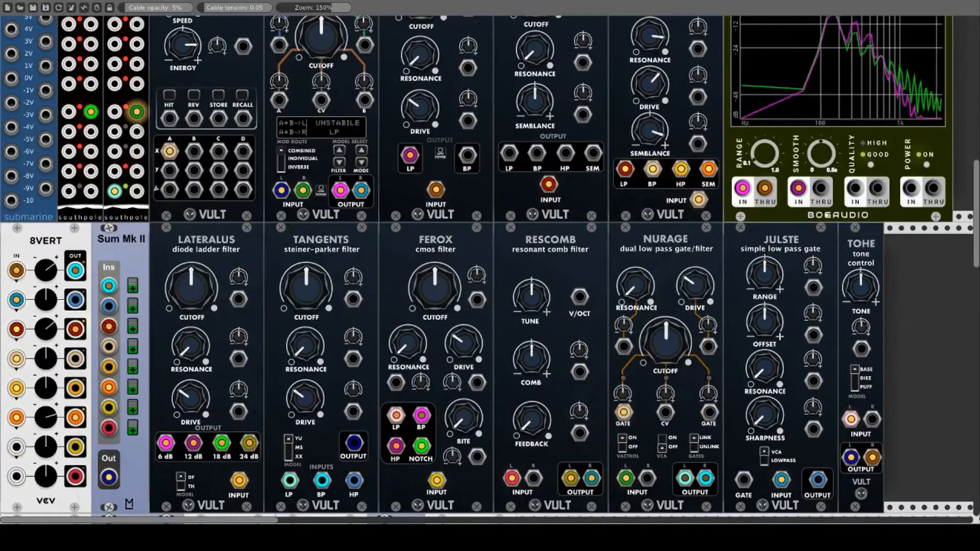
{"action": "scroll", "coordinate": [490, 270], "scroll_direction": "up", "scroll_amount": 4}
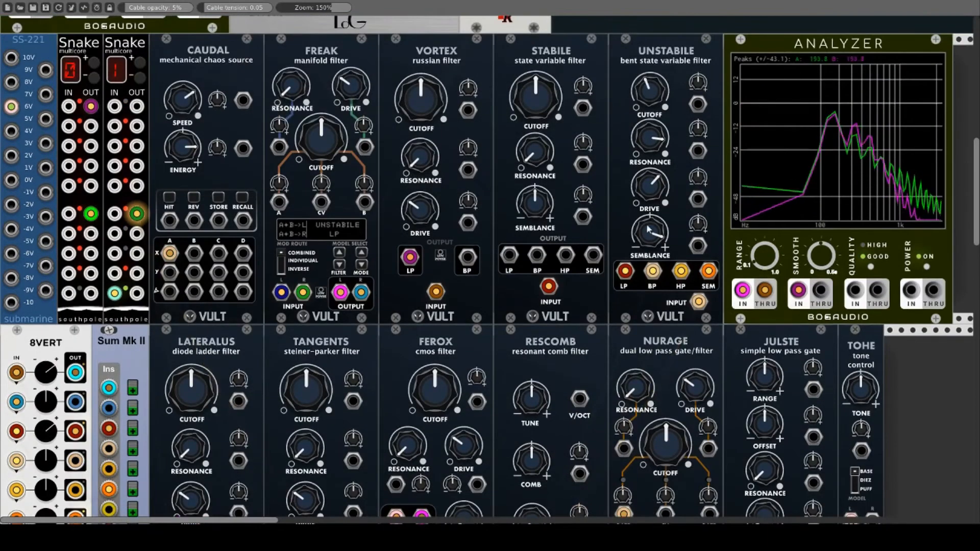
{"action": "mouse_move", "coordinate": [652, 230]}
{"action": "left_mouse_down"}
{"action": "mouse_move", "coordinate": [651, 271]}
{"action": "mouse_move", "coordinate": [652, 244]}
{"action": "left_mouse_up"}
{"action": "mouse_move", "coordinate": [652, 193]}
{"action": "left_mouse_down"}
{"action": "mouse_move", "coordinate": [652, 225]}
{"action": "mouse_move", "coordinate": [651, 190]}
{"action": "left_mouse_up"}
{"action": "mouse_move", "coordinate": [650, 141]}
{"action": "left_mouse_down"}
{"action": "mouse_move", "coordinate": [650, 174]}
{"action": "mouse_move", "coordinate": [650, 153]}
{"action": "left_mouse_up"}
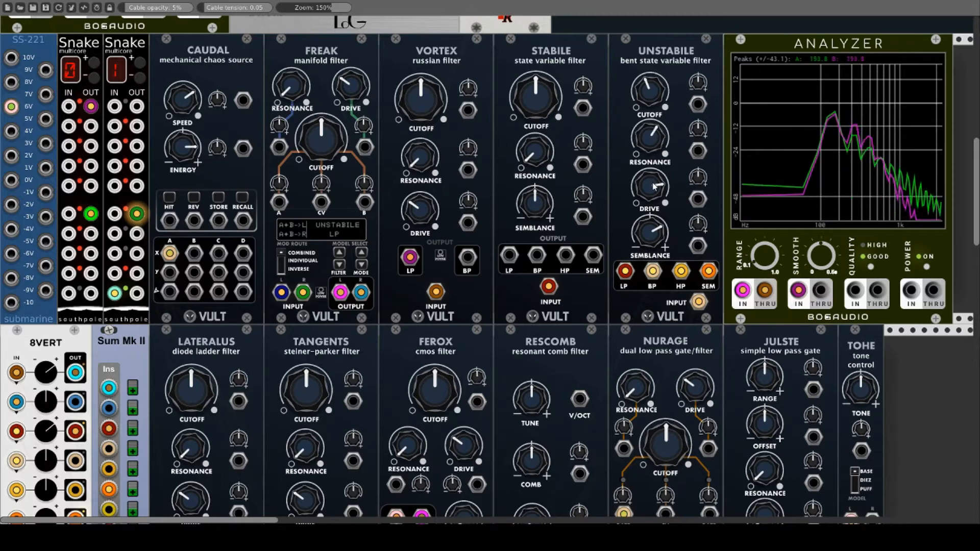
{"action": "left_click_drag", "start_coordinate": [652, 187], "coordinate": [651, 199]}
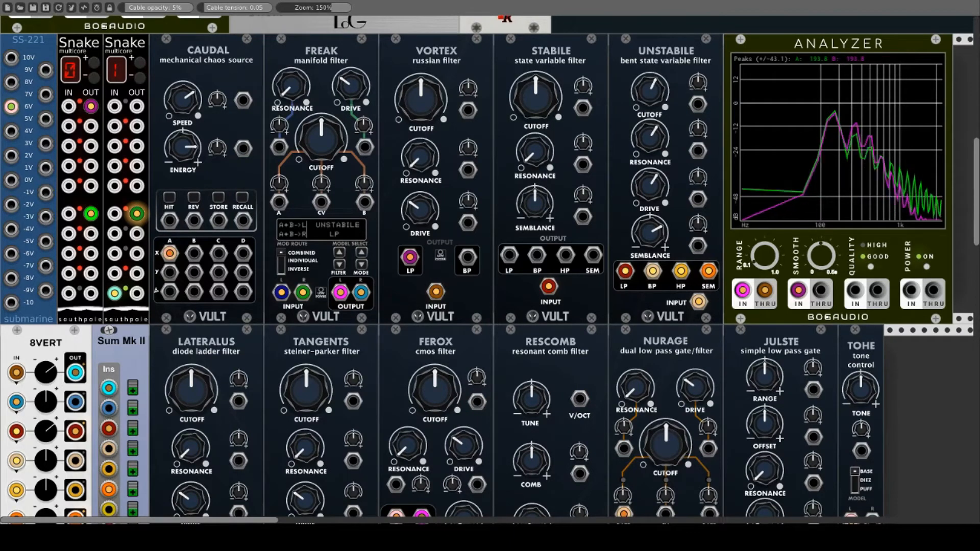
{"action": "left_click_drag", "start_coordinate": [652, 81], "coordinate": [651, 66]}
{"action": "left_click_drag", "start_coordinate": [651, 189], "coordinate": [651, 184]}
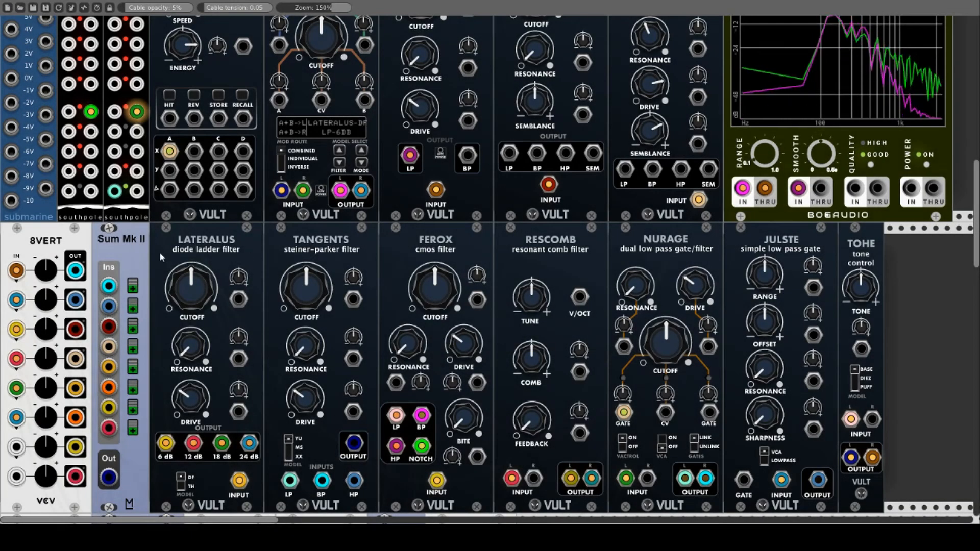
Compare the Freak signal with Lateralus's 6 dB and 24 dB outputs using the first, third and sixth knobs of the upper 8VERT
{"action": "left_click_drag", "start_coordinate": [54, 277], "coordinate": [54, 268]}
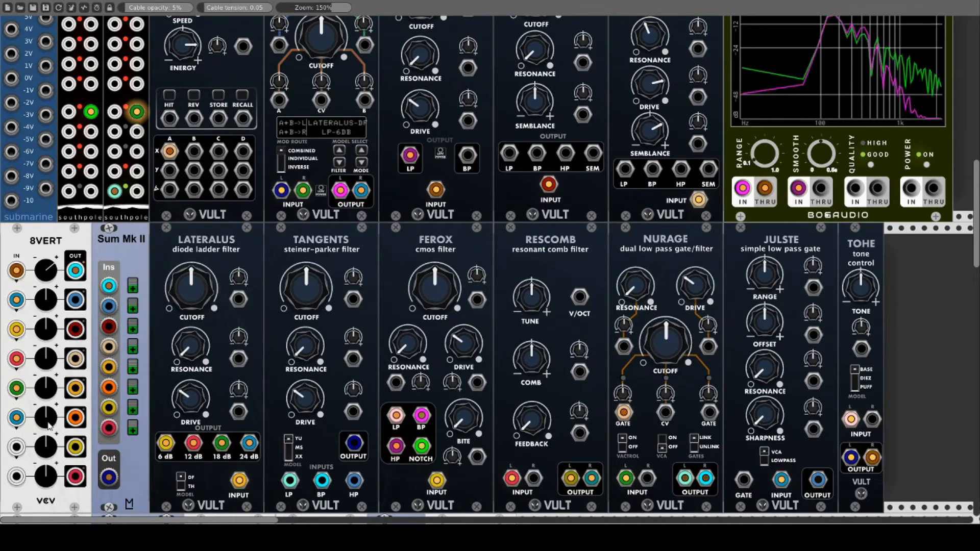
{"action": "left_click_drag", "start_coordinate": [49, 424], "coordinate": [49, 433]}
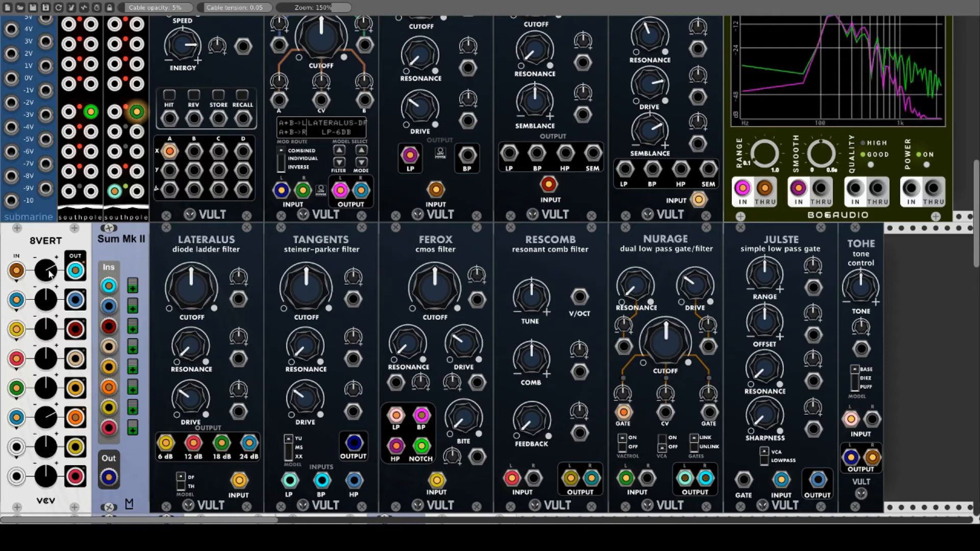
{"action": "left_click_drag", "start_coordinate": [75, 270], "coordinate": [109, 287]}
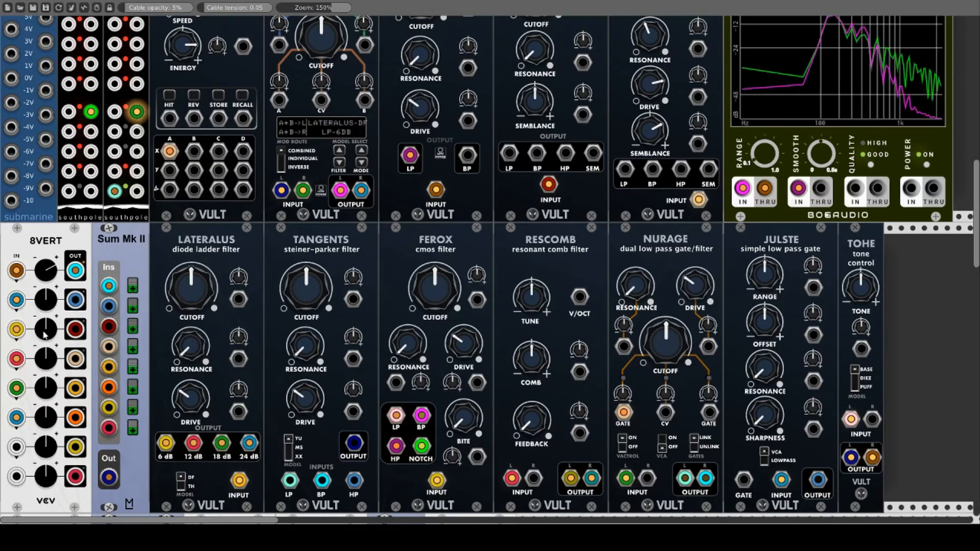
{"action": "left_click_drag", "start_coordinate": [45, 335], "coordinate": [45, 317]}
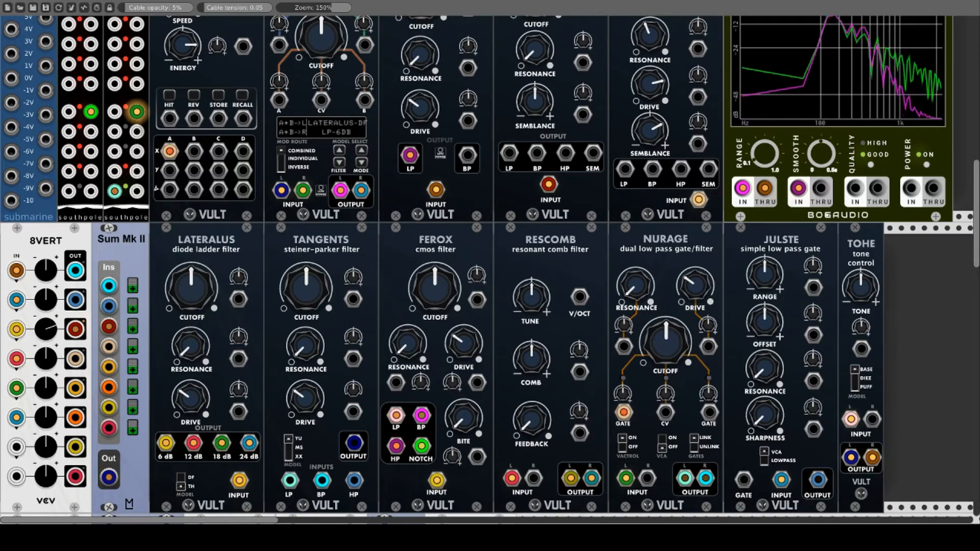
{"action": "left_click_drag", "start_coordinate": [49, 420], "coordinate": [49, 439]}
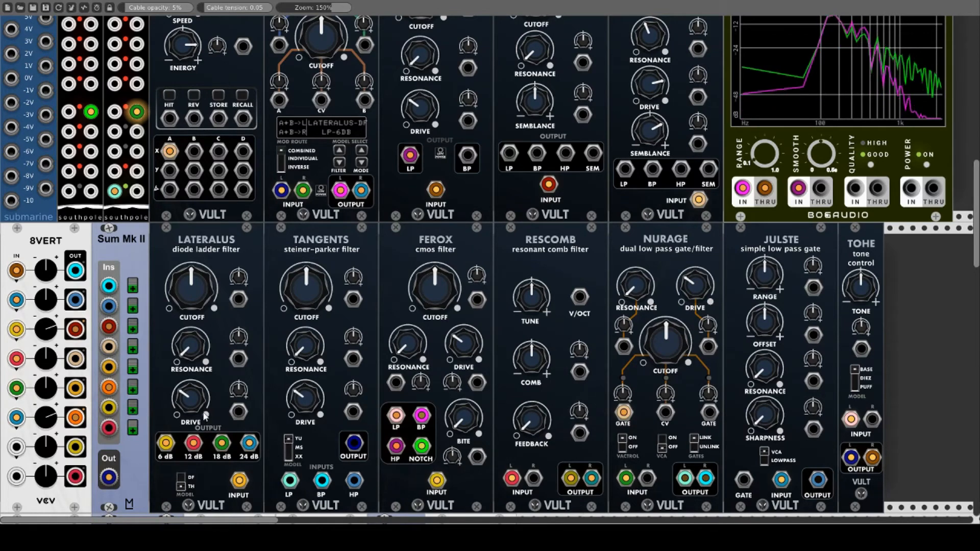
Raise Lateralus's DRIVE and RESONANCE, lower its CUTOFF, and blend its 12 dB and 24 dB outputs on the upper 8VERT
{"action": "left_click_drag", "start_coordinate": [190, 399], "coordinate": [191, 302]}
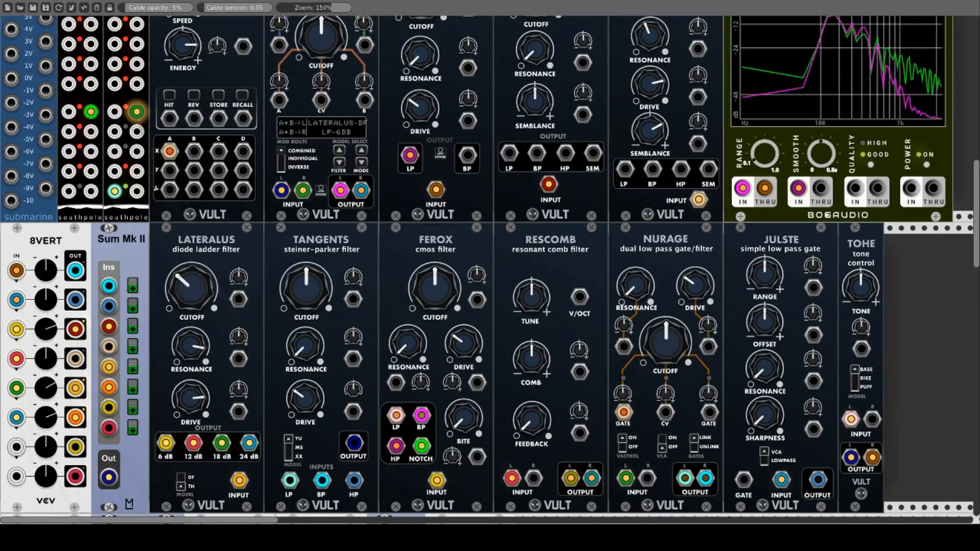
{"action": "left_click_drag", "start_coordinate": [48, 363], "coordinate": [49, 337]}
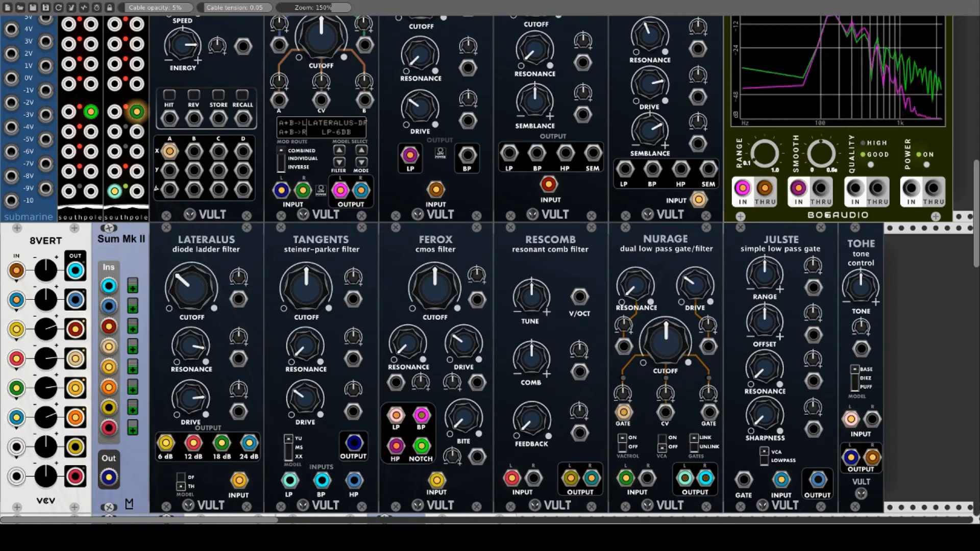
{"action": "left_click_drag", "start_coordinate": [46, 417], "coordinate": [46, 412]}
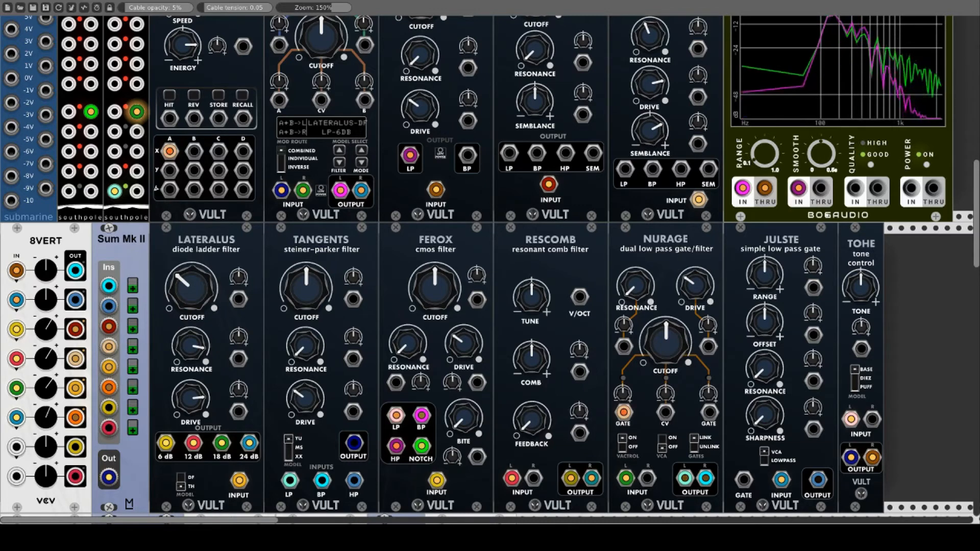
{"action": "left_click_drag", "start_coordinate": [46, 359], "coordinate": [45, 353]}
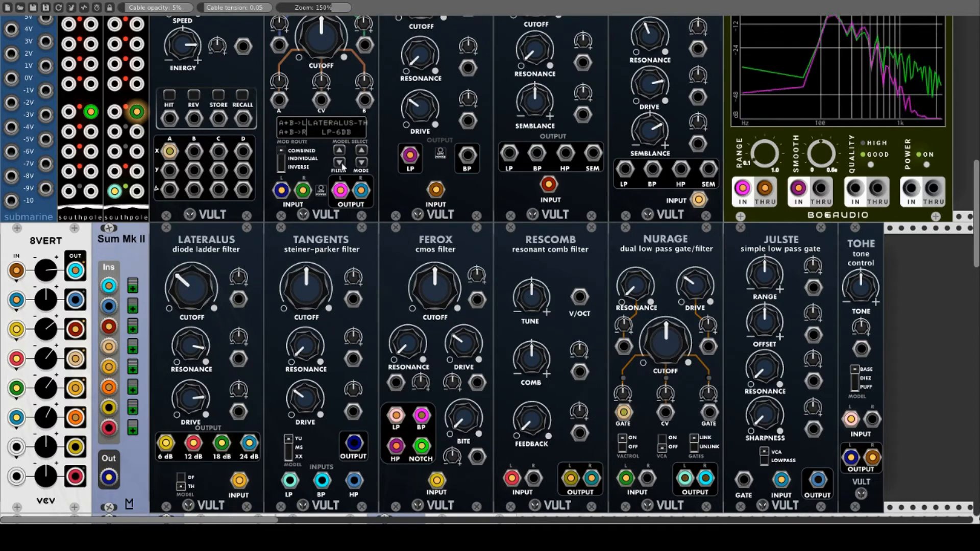
Compare Freak's LATERALUS-DF and LATERALUS-TH models, stepping through the LP-6DB, LP-12DB and LP-24DB modes
{"action": "left_click", "coordinate": [340, 163]}
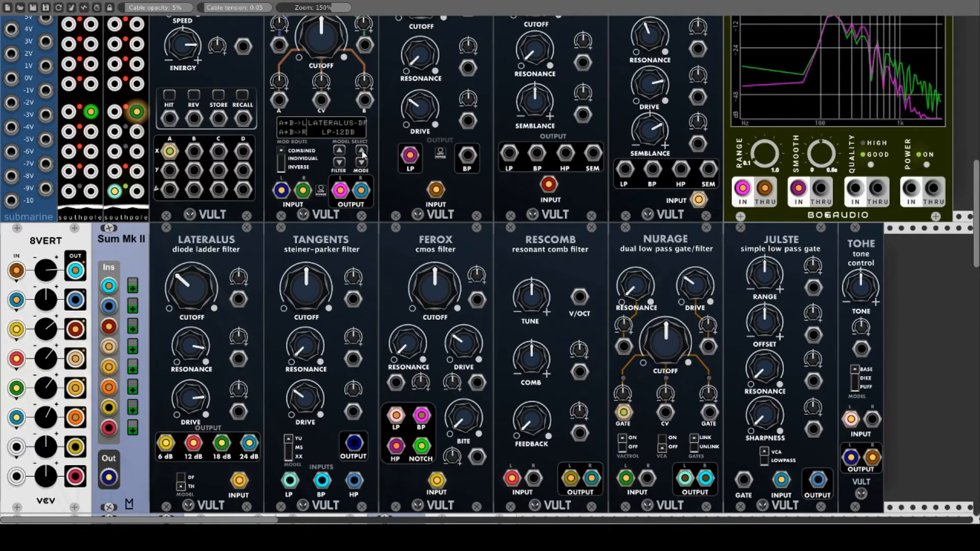
{"action": "left_click", "coordinate": [362, 151]}
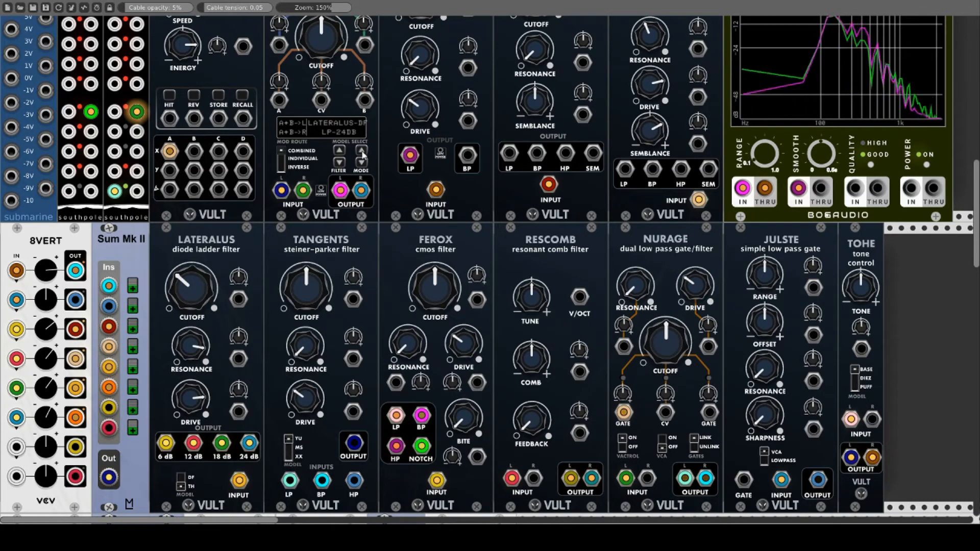
{"action": "left_click", "coordinate": [363, 164]}
{"action": "left_click", "coordinate": [341, 151]}
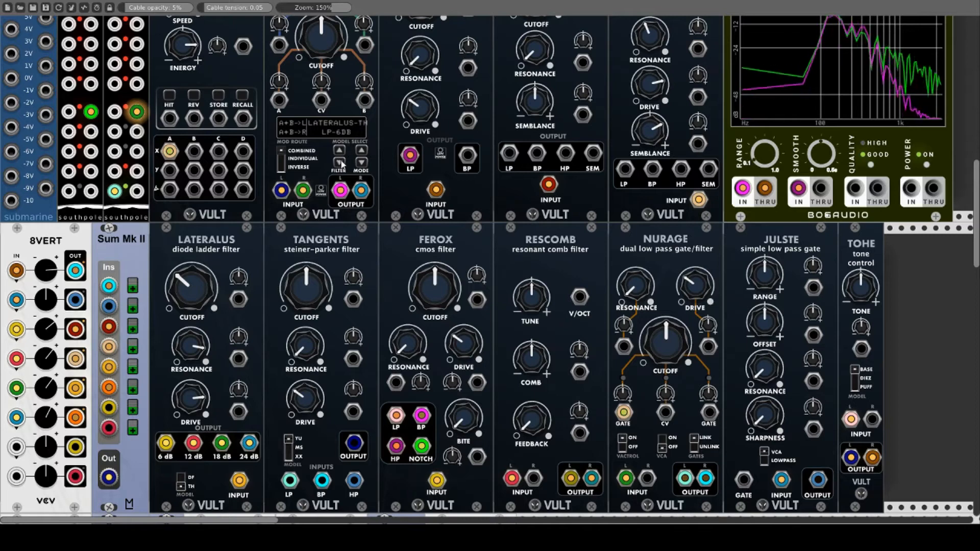
{"action": "left_click", "coordinate": [341, 163]}
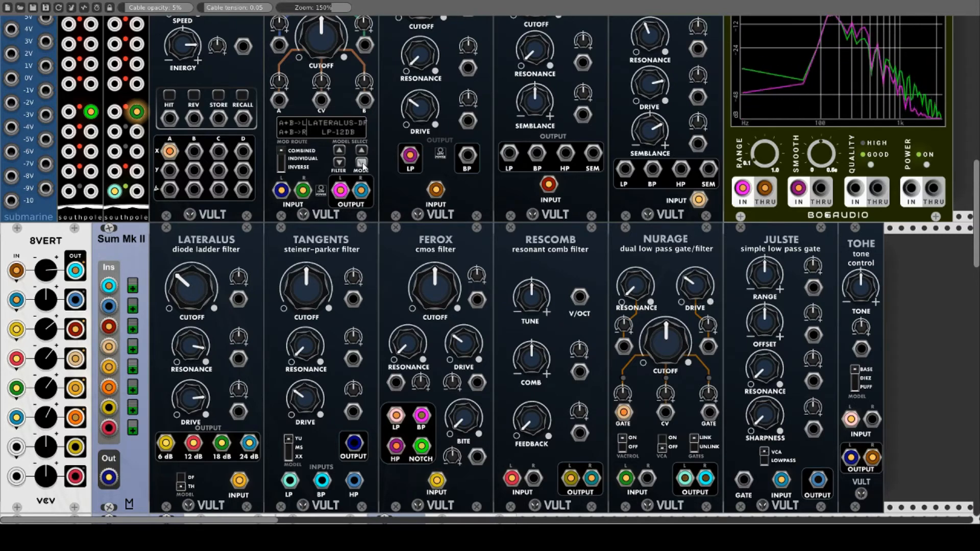
{"action": "left_click", "coordinate": [364, 166]}
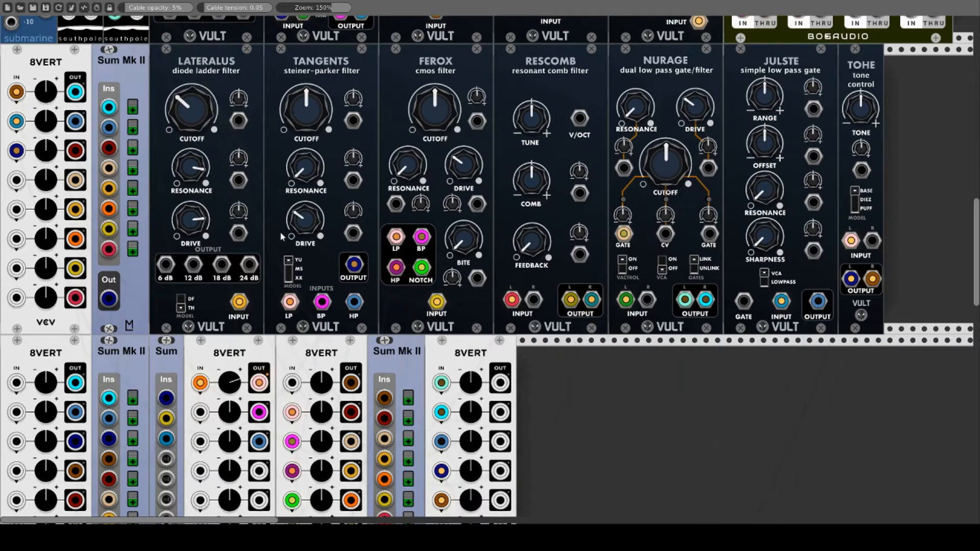
Balance the Freak signal against Tangents' output using the first and third knobs of the upper 8VERT
{"action": "left_click_drag", "start_coordinate": [55, 91], "coordinate": [55, 79]}
{"action": "left_click_drag", "start_coordinate": [48, 148], "coordinate": [47, 147]}
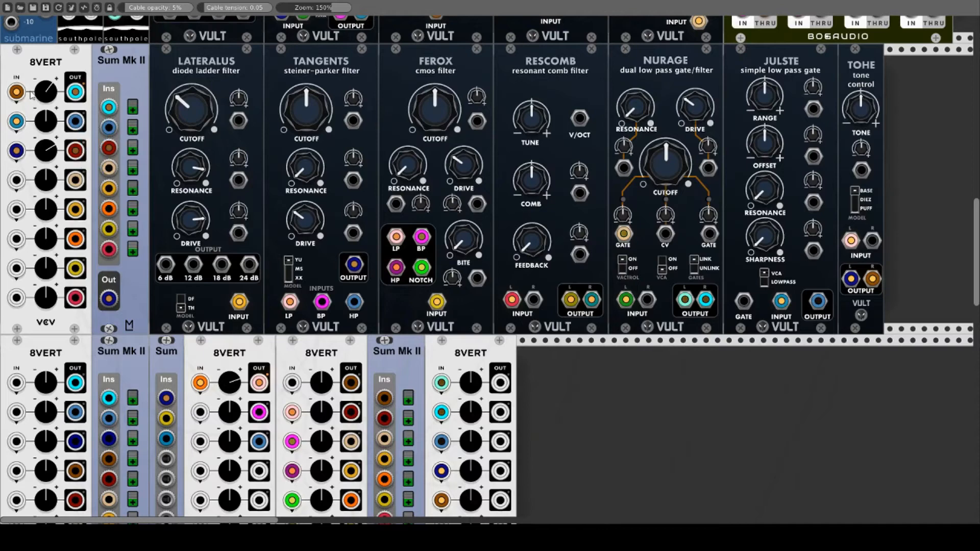
{"action": "left_click_drag", "start_coordinate": [56, 98], "coordinate": [56, 96]}
{"action": "scroll", "coordinate": [328, 146], "scroll_direction": "up", "scroll_amount": 5}
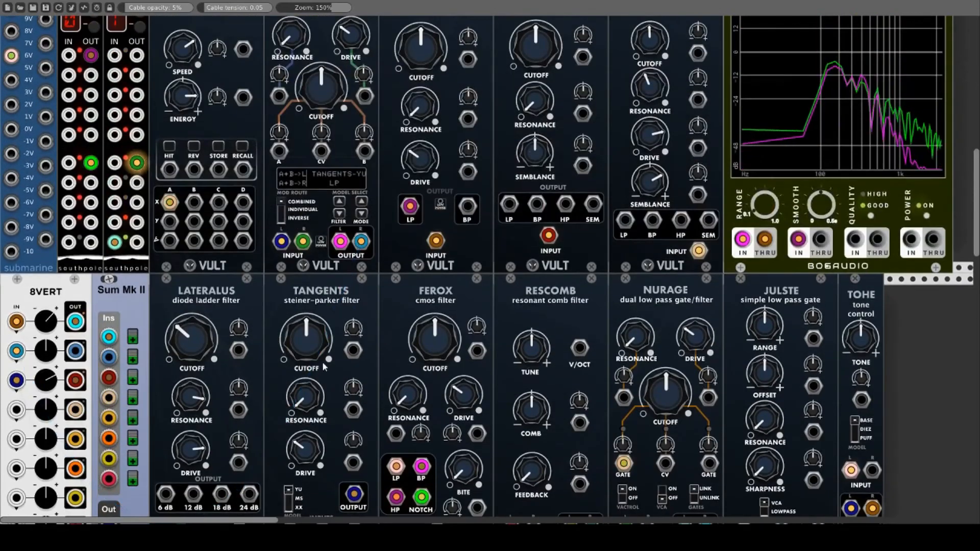
Raise Tangents' CUTOFF, RESONANCE and DRIVE
{"action": "mouse_move", "coordinate": [324, 366]}
{"action": "left_mouse_down"}
{"action": "mouse_move", "coordinate": [323, 383]}
{"action": "mouse_move", "coordinate": [324, 349]}
{"action": "left_mouse_up"}
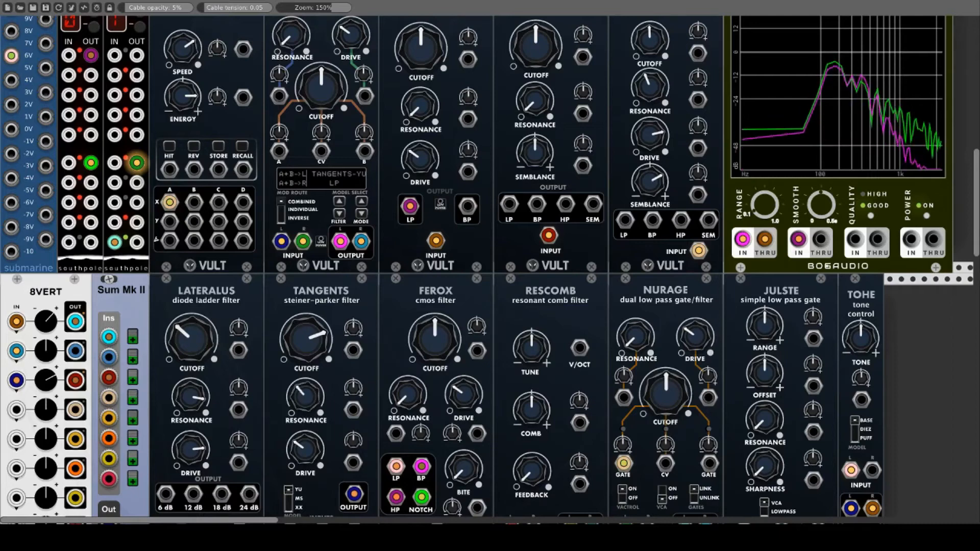
{"action": "left_click_drag", "start_coordinate": [305, 396], "coordinate": [305, 378]}
{"action": "left_click_drag", "start_coordinate": [305, 397], "coordinate": [306, 327]}
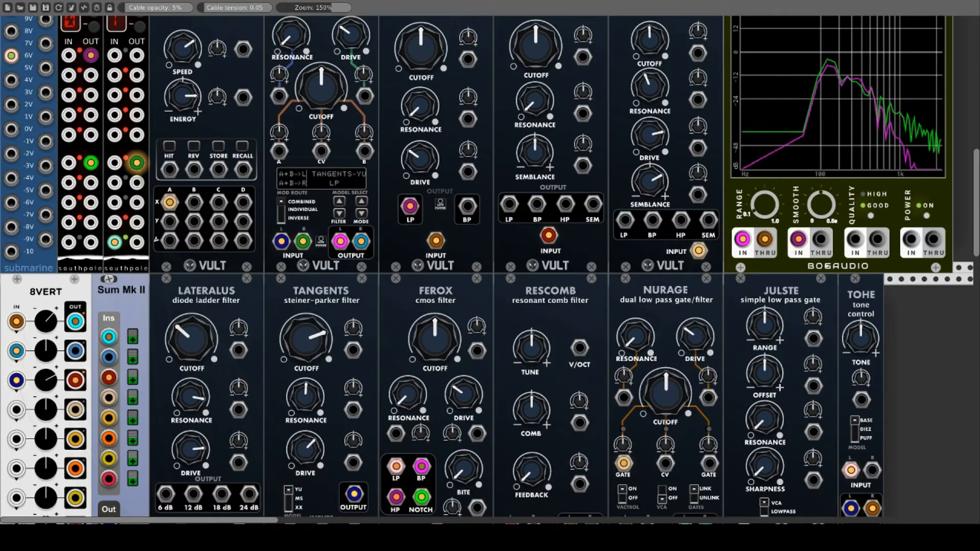
Switch Tangents' MODEL through to XX, readjusting RESONANCE and lowering DRIVE and CUTOFF
{"action": "left_click", "coordinate": [288, 498]}
{"action": "left_click_drag", "start_coordinate": [305, 449], "coordinate": [305, 511]}
{"action": "left_click_drag", "start_coordinate": [305, 396], "coordinate": [306, 441]}
{"action": "scroll", "coordinate": [327, 449], "scroll_direction": "down", "scroll_amount": 2}
{"action": "left_click", "coordinate": [289, 457]}
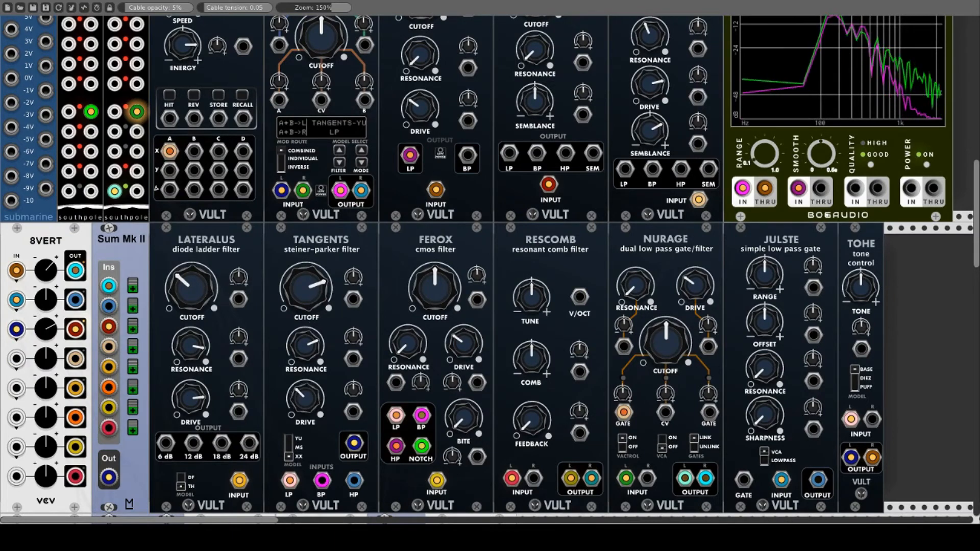
{"action": "left_click_drag", "start_coordinate": [305, 288], "coordinate": [305, 334]}
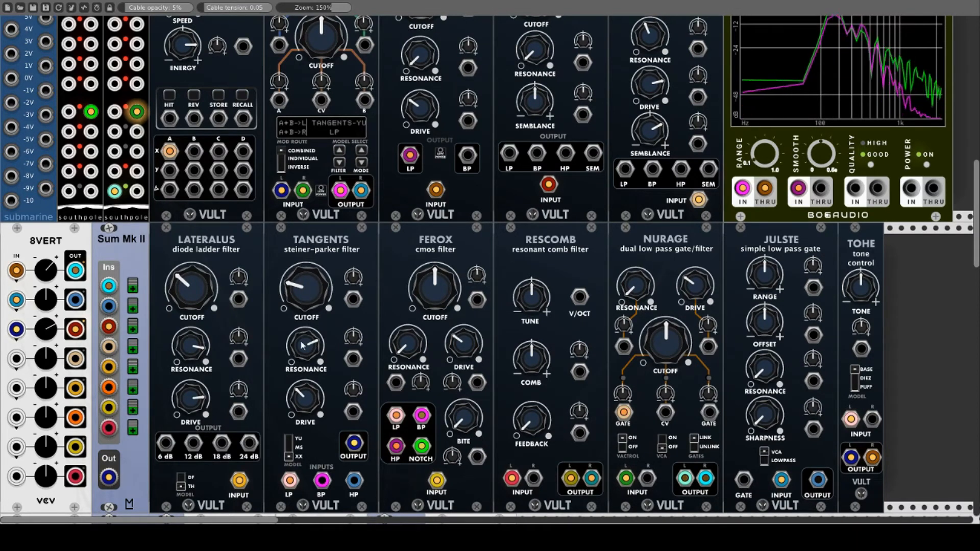
Blend in Tangents' BP and HP inputs on the lower 8VERT and rework its DRIVE, RESONANCE and CUTOFF
{"action": "scroll", "coordinate": [325, 363], "scroll_direction": "down", "scroll_amount": 3}
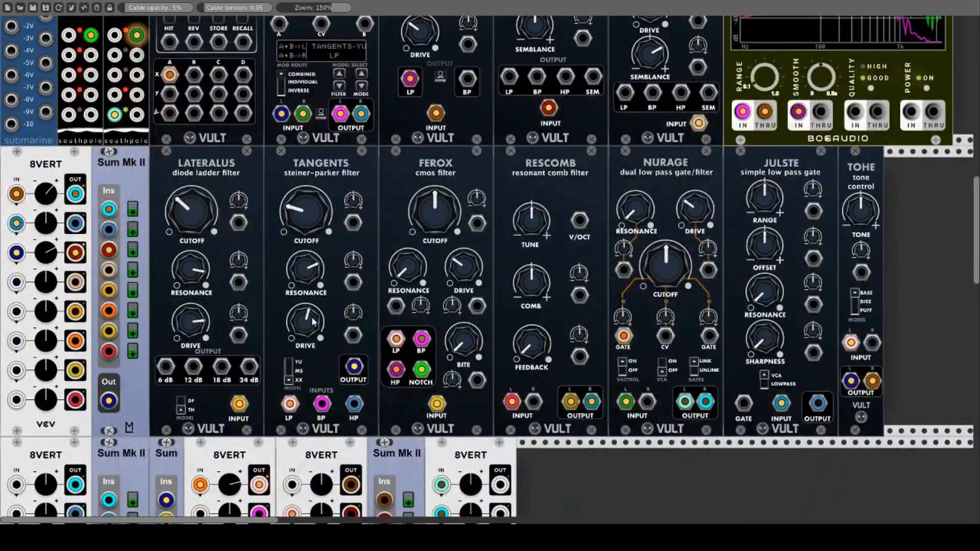
{"action": "scroll", "coordinate": [222, 411], "scroll_direction": "down", "scroll_amount": 4}
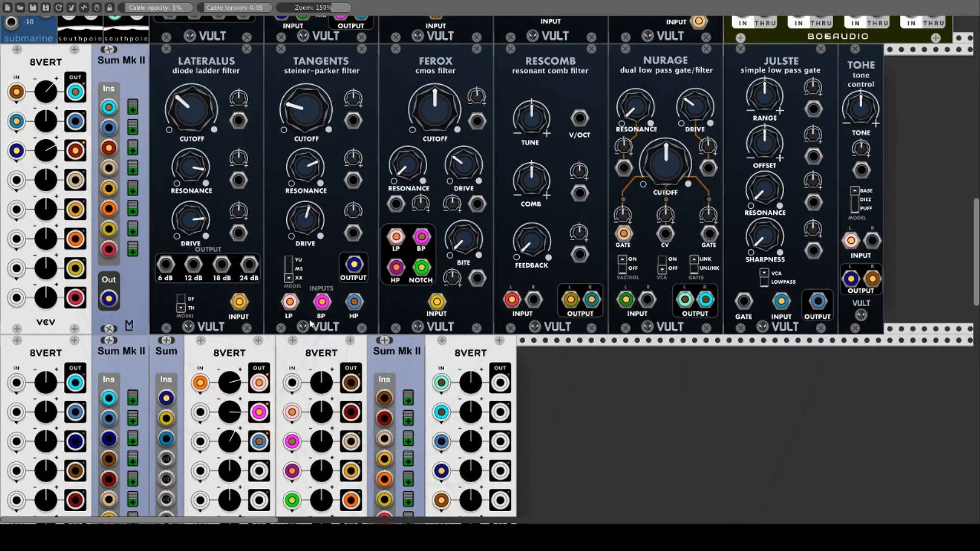
{"action": "left_click_drag", "start_coordinate": [305, 220], "coordinate": [305, 238]}
{"action": "left_click_drag", "start_coordinate": [298, 176], "coordinate": [298, 159]}
{"action": "left_click_drag", "start_coordinate": [314, 117], "coordinate": [314, 87]}
{"action": "left_click_drag", "start_coordinate": [311, 169], "coordinate": [311, 183]}
{"action": "left_click_drag", "start_coordinate": [310, 222], "coordinate": [310, 209]}
{"action": "left_click_drag", "start_coordinate": [311, 171], "coordinate": [311, 160]}
Compare Freak's TANGENTS-YU and TANGENTS-XX models and try its filter modes
{"action": "scroll", "coordinate": [314, 234], "scroll_direction": "up", "scroll_amount": 11}
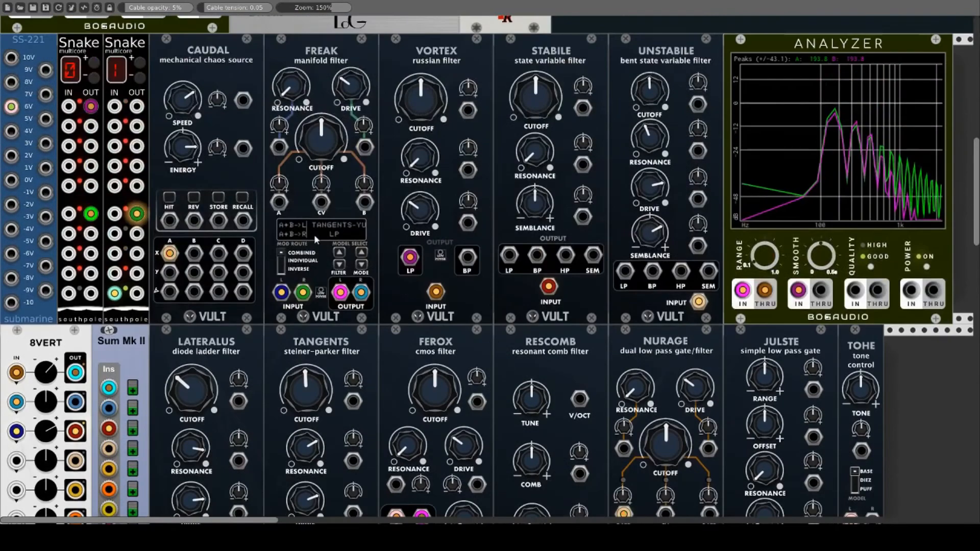
{"action": "left_click", "coordinate": [340, 253]}
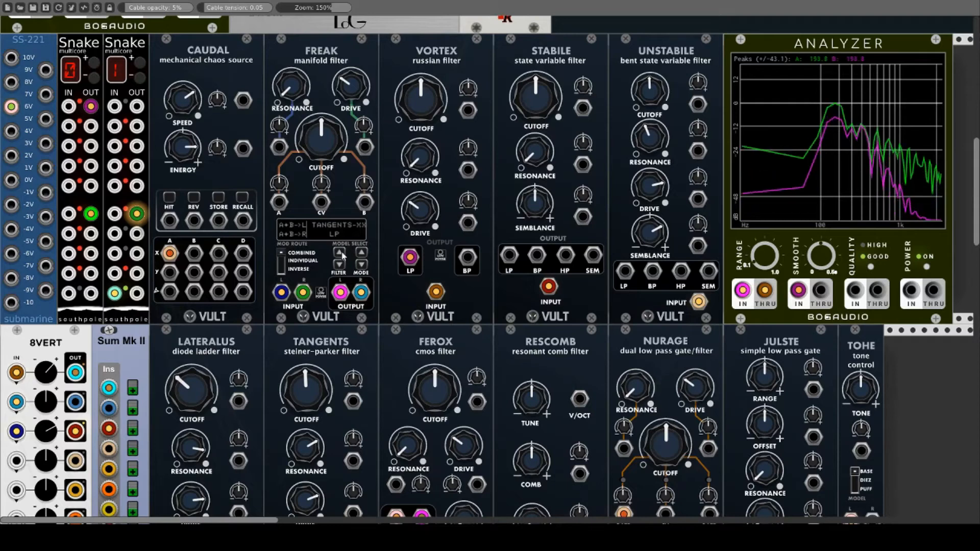
{"action": "left_click", "coordinate": [340, 264]}
{"action": "left_click", "coordinate": [341, 264]}
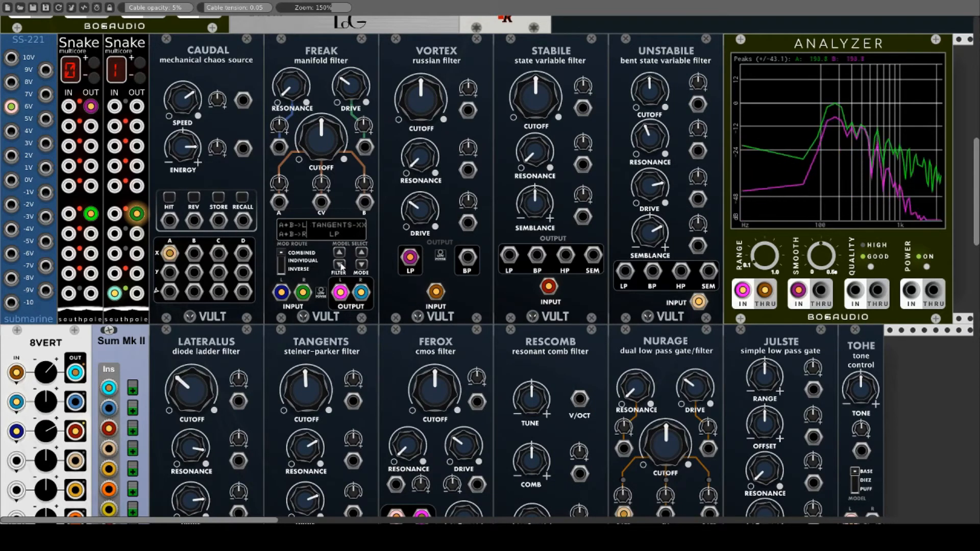
{"action": "left_click", "coordinate": [362, 256]}
{"action": "left_click", "coordinate": [363, 262]}
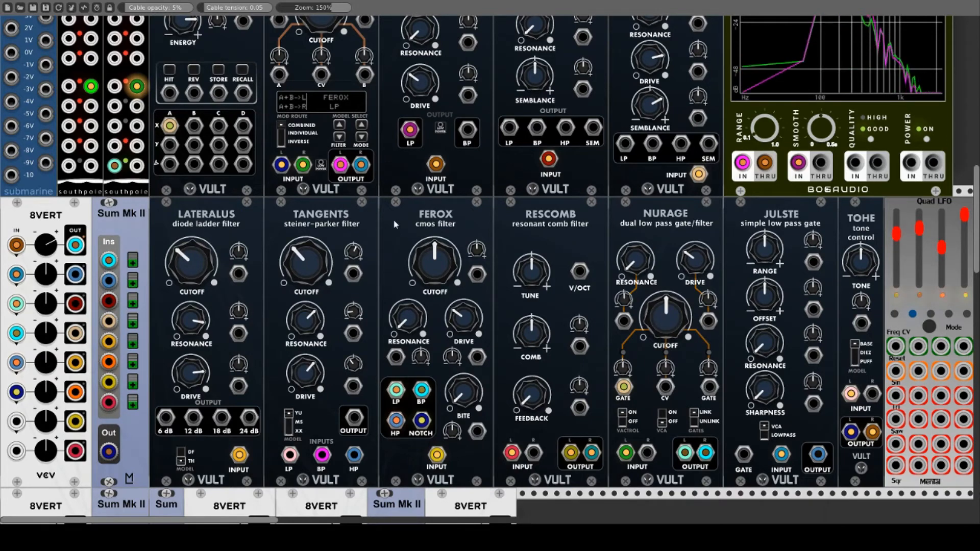
Raise Ferox's CUTOFF slightly above its midpoint and bring up its RESONANCE, DRIVE and BITE
{"action": "right_click", "coordinate": [395, 224]}
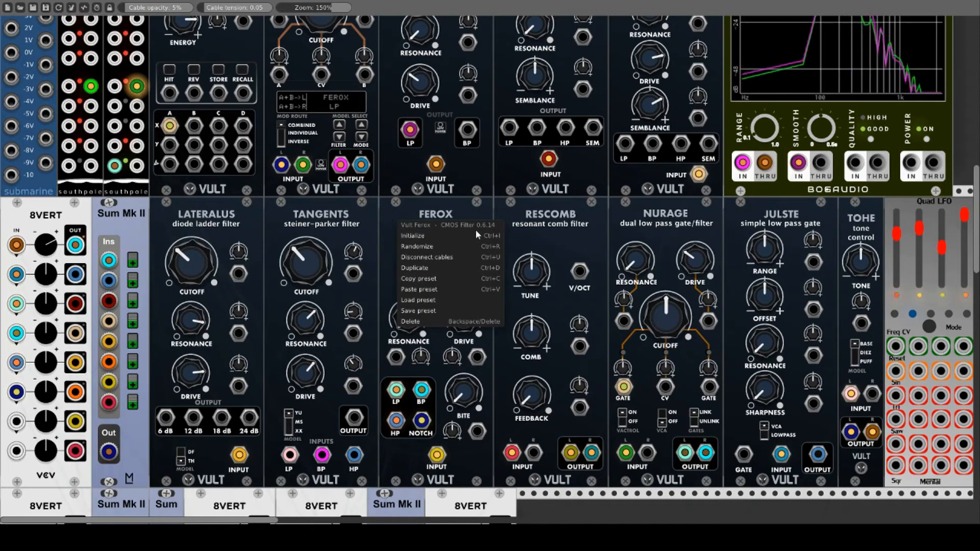
{"action": "left_click", "coordinate": [384, 218]}
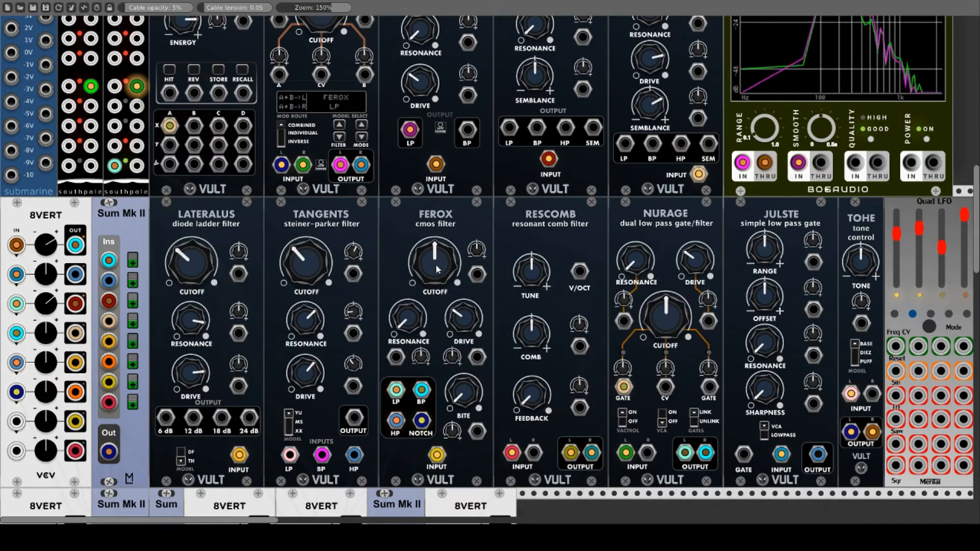
{"action": "mouse_move", "coordinate": [436, 269]}
{"action": "left_mouse_down"}
{"action": "mouse_move", "coordinate": [436, 212]}
{"action": "mouse_move", "coordinate": [435, 293]}
{"action": "mouse_move", "coordinate": [434, 222]}
{"action": "mouse_move", "coordinate": [437, 272]}
{"action": "left_mouse_up"}
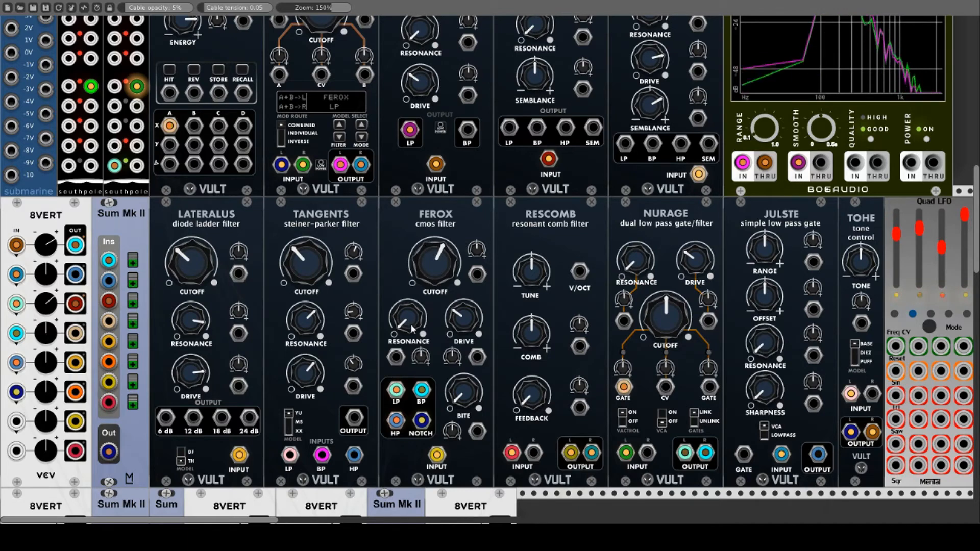
{"action": "left_click_drag", "start_coordinate": [413, 329], "coordinate": [412, 292]}
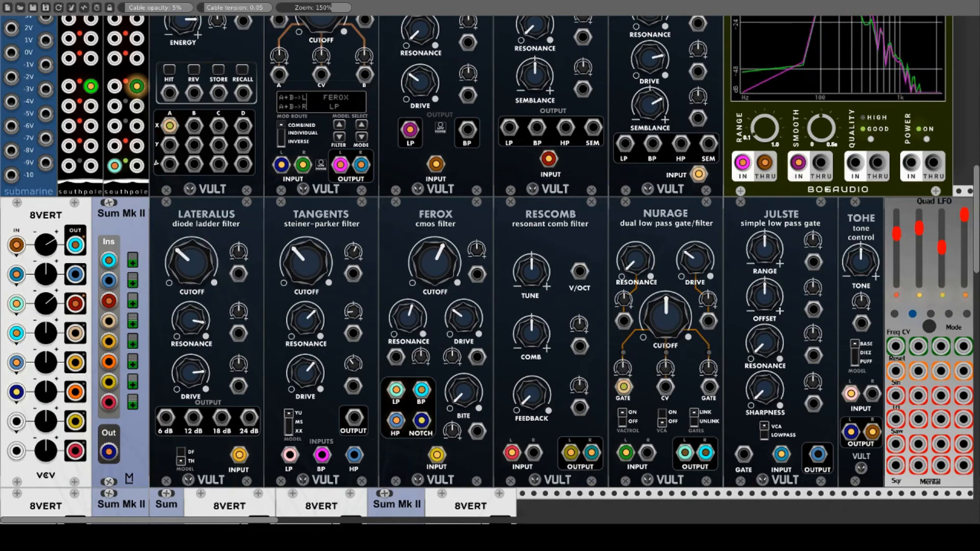
{"action": "left_click_drag", "start_coordinate": [464, 316], "coordinate": [463, 286]}
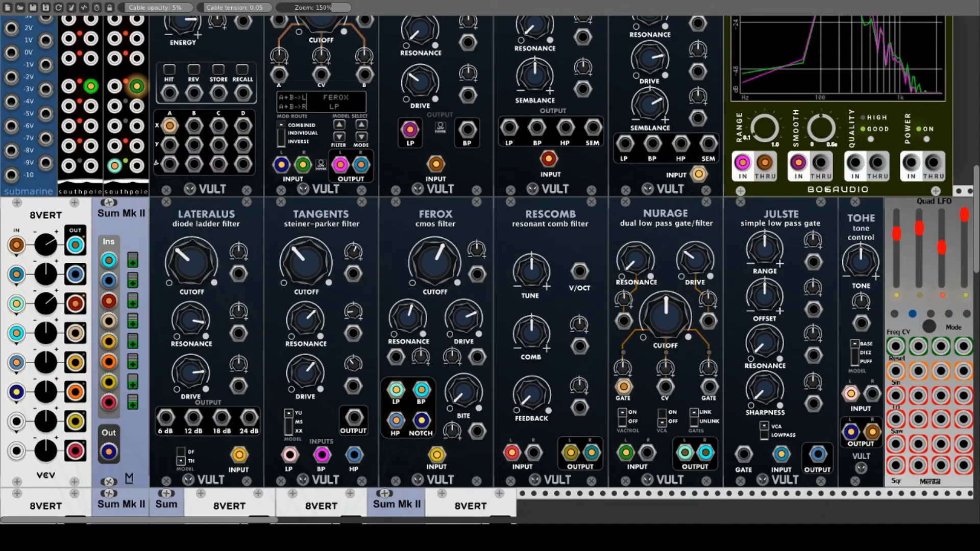
{"action": "left_click_drag", "start_coordinate": [463, 393], "coordinate": [468, 424]}
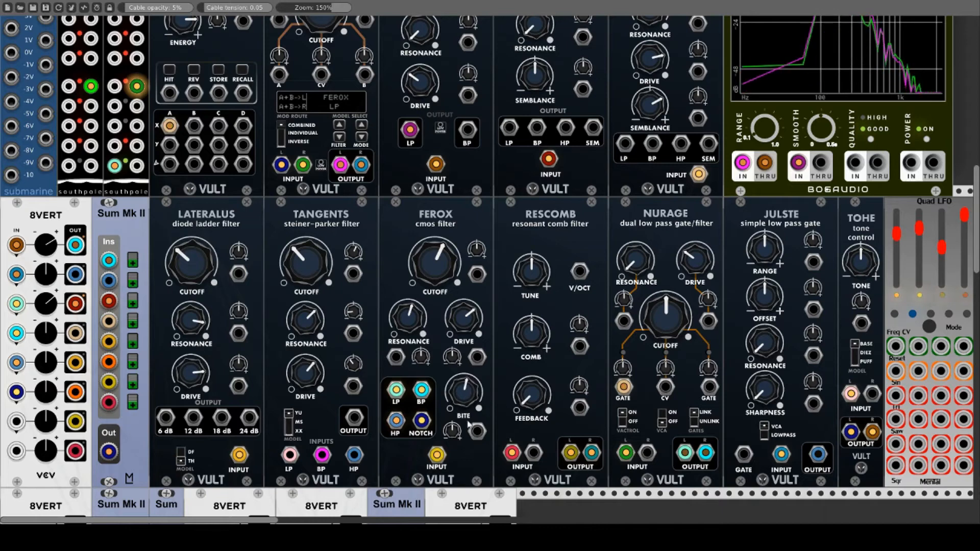
Lower Ferox's CUTOFF, turn BITE fully up, and drop RESONANCE before returning it to its midpoint
{"action": "left_click_drag", "start_coordinate": [408, 318], "coordinate": [408, 347]}
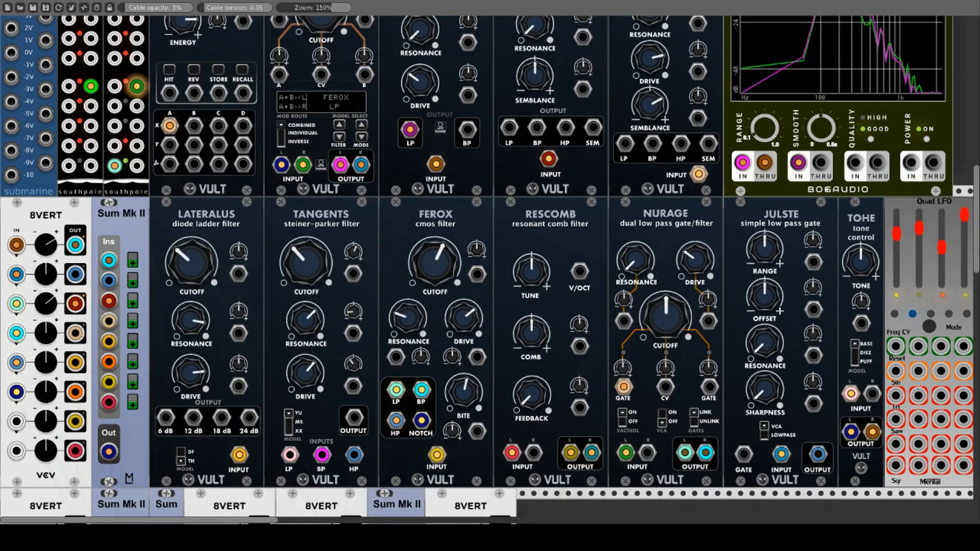
{"action": "mouse_move", "coordinate": [475, 335]}
{"action": "left_mouse_down"}
{"action": "mouse_move", "coordinate": [476, 358]}
{"action": "mouse_move", "coordinate": [475, 335]}
{"action": "left_mouse_up"}
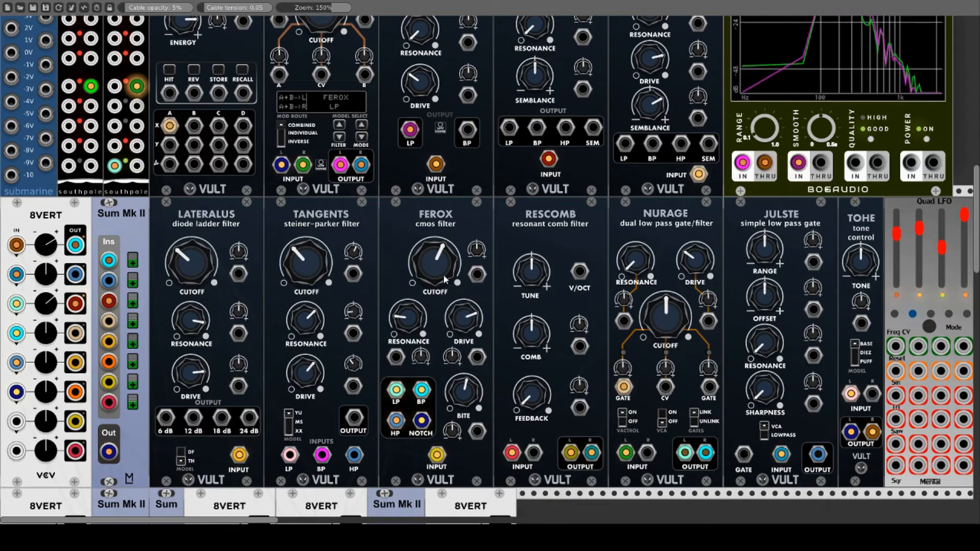
{"action": "left_click_drag", "start_coordinate": [444, 279], "coordinate": [444, 309]}
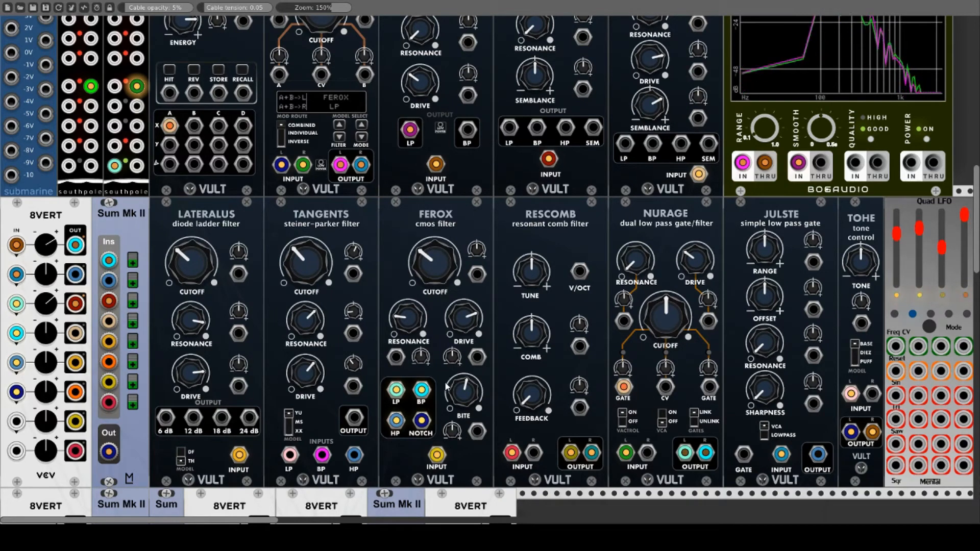
{"action": "left_click_drag", "start_coordinate": [463, 392], "coordinate": [464, 376]}
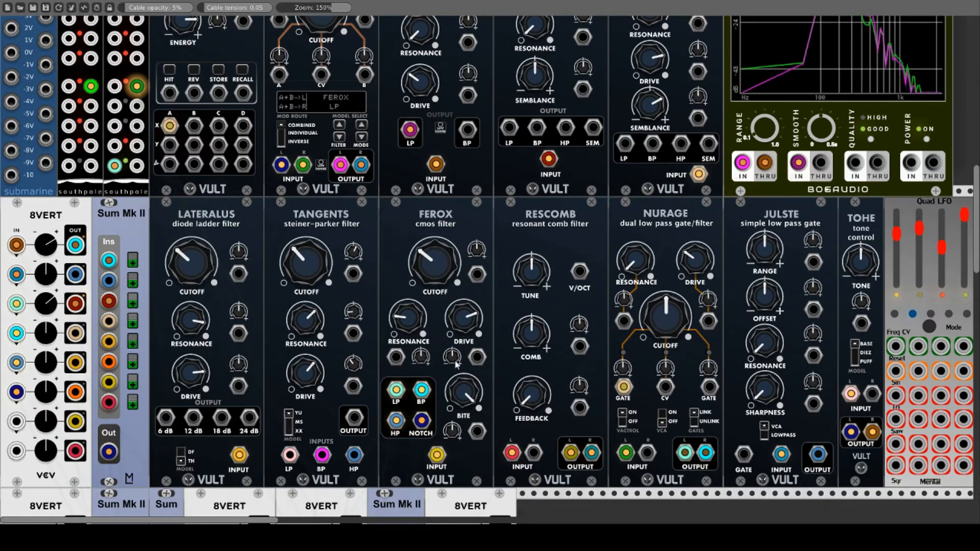
{"action": "left_click_drag", "start_coordinate": [407, 317], "coordinate": [407, 295]}
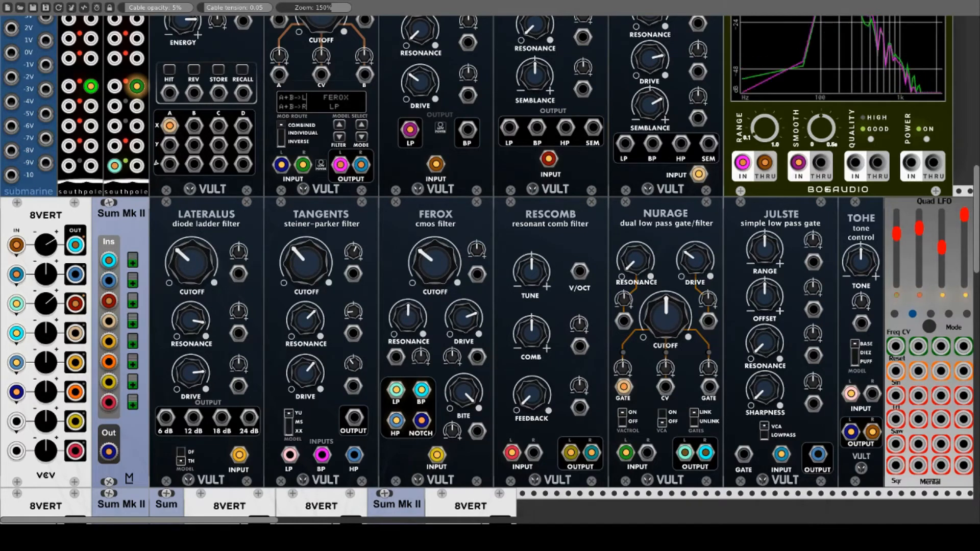
Bring in Ferox's BP, HP and NOTCH outputs on the upper 8VERT, raising CUTOFF and RESONANCE and backing off DRIVE
{"action": "left_click_drag", "start_coordinate": [463, 318], "coordinate": [464, 325]}
{"action": "mouse_move", "coordinate": [441, 264]}
{"action": "left_mouse_down"}
{"action": "mouse_move", "coordinate": [442, 244]}
{"action": "mouse_move", "coordinate": [441, 255]}
{"action": "left_mouse_up"}
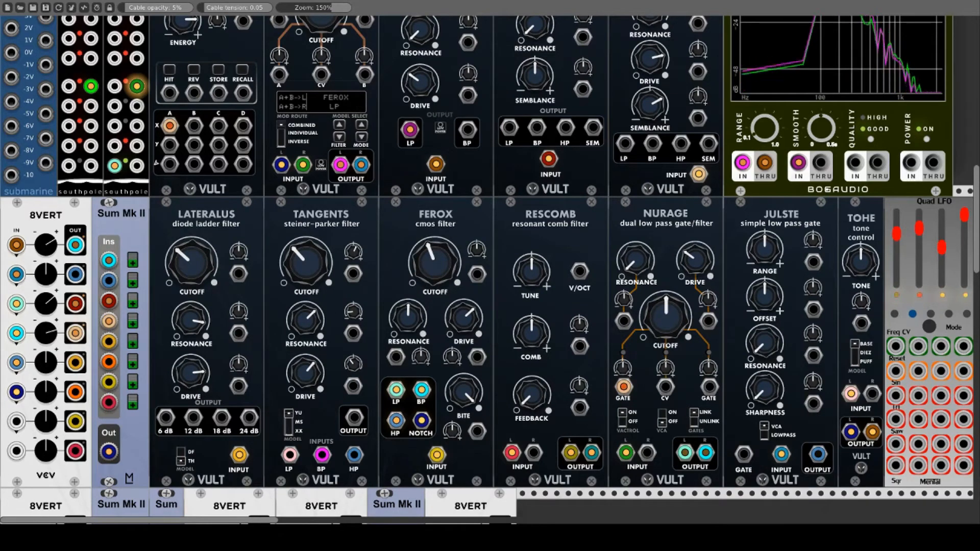
{"action": "left_click_drag", "start_coordinate": [43, 371], "coordinate": [44, 365]}
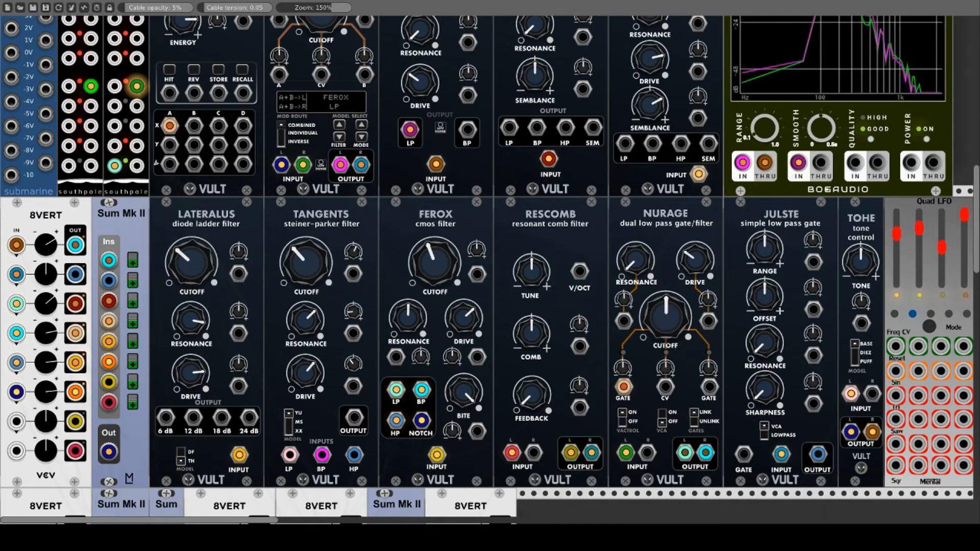
{"action": "left_click_drag", "start_coordinate": [462, 319], "coordinate": [420, 307]}
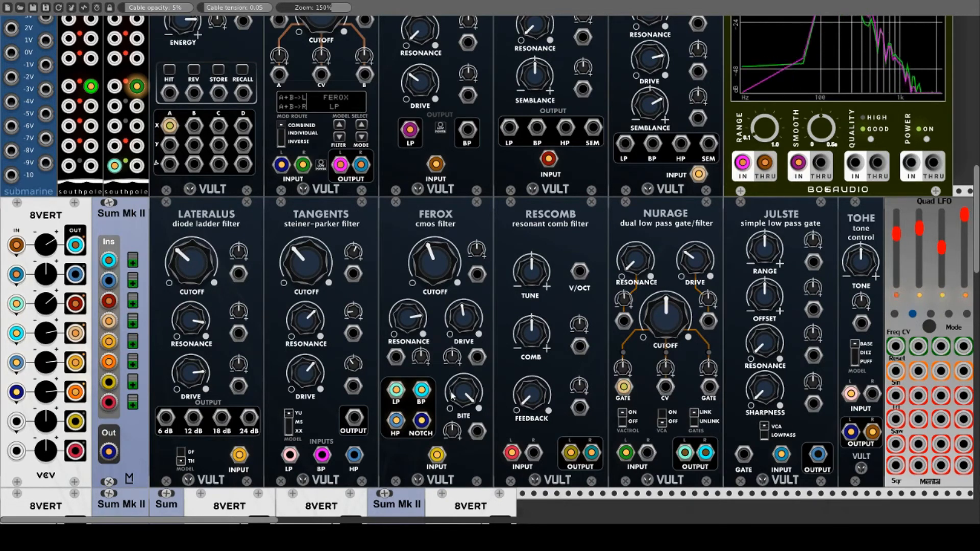
Modulate Ferox's CUTOFF and RESONANCE from Caudal's X-row B and C outputs, and raise the CUTOFF CV amount
{"action": "left_click_drag", "start_coordinate": [451, 398], "coordinate": [451, 400]}
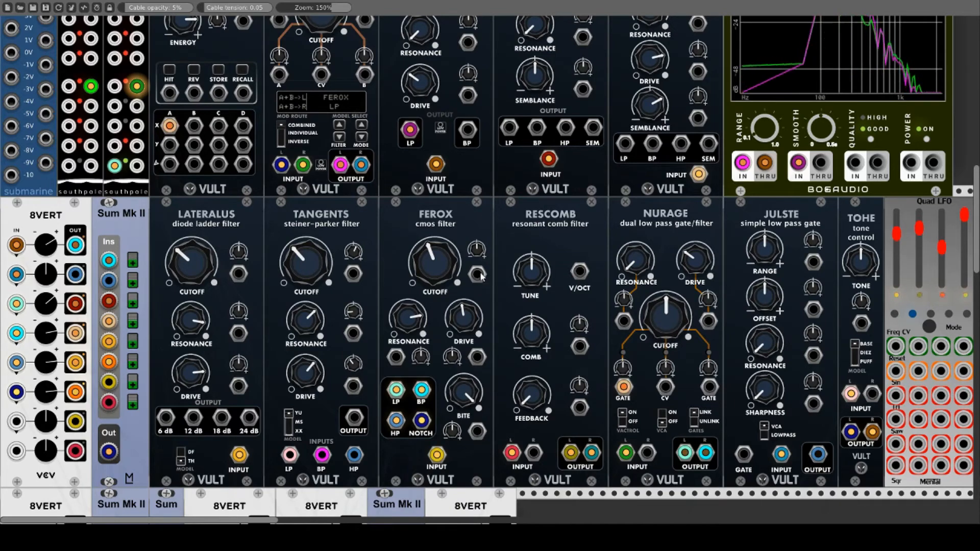
{"action": "left_click_drag", "start_coordinate": [477, 274], "coordinate": [396, 357]}
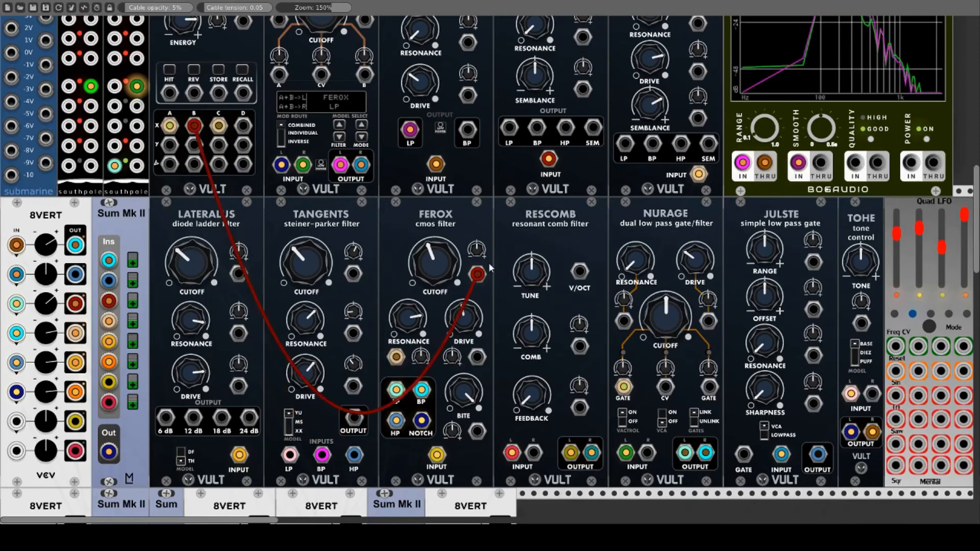
{"action": "left_click_drag", "start_coordinate": [477, 249], "coordinate": [477, 238]}
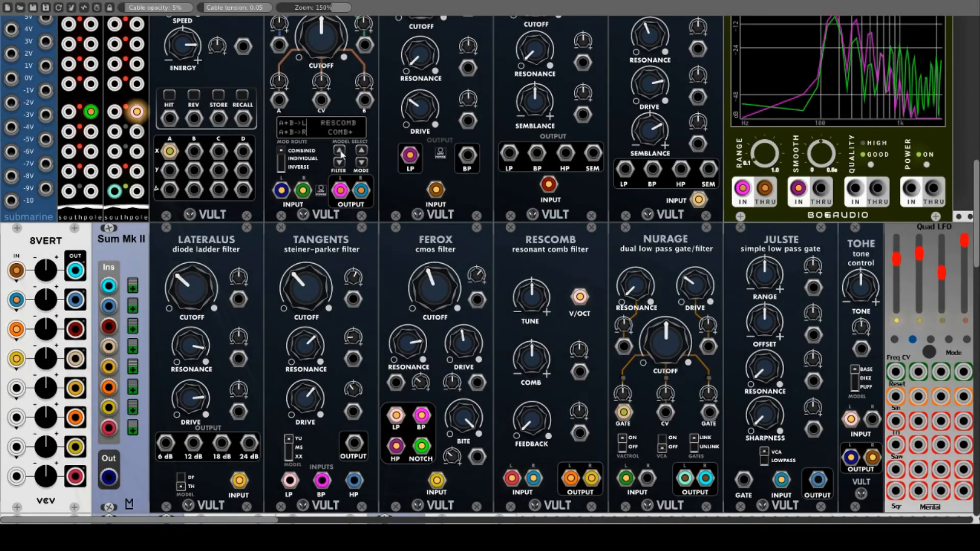
Try Freak's NURAGE LP model, return it to RESCOMB COMB+, and bring up the first, third and fourth channels on the upper 8VERT
{"action": "left_click", "coordinate": [340, 163]}
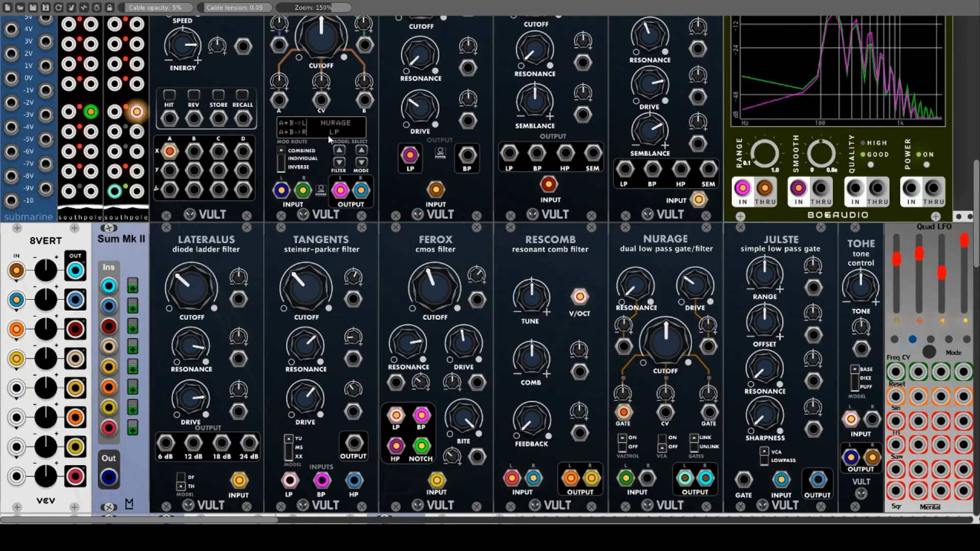
{"action": "left_click", "coordinate": [340, 151]}
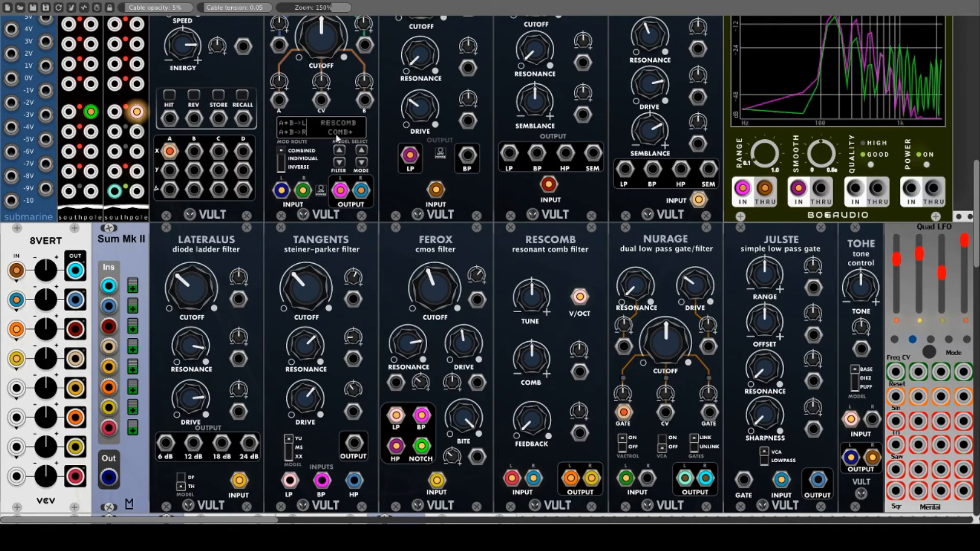
{"action": "left_click_drag", "start_coordinate": [46, 271], "coordinate": [45, 263]}
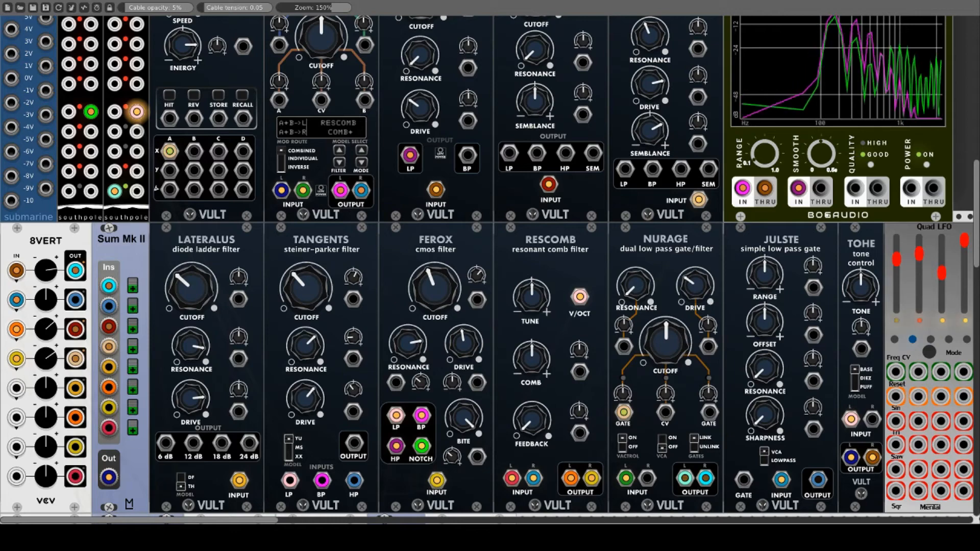
Set Rescomb's COMB slightly above its midpoint and raise its TUNE before turning it low
{"action": "scroll", "coordinate": [652, 363], "scroll_direction": "up", "scroll_amount": 3}
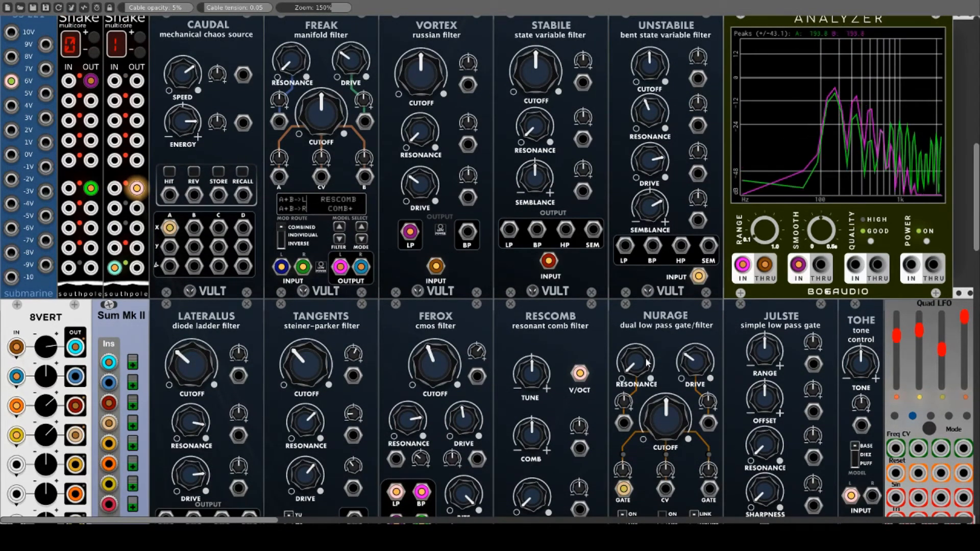
{"action": "scroll", "coordinate": [684, 361], "scroll_direction": "down", "scroll_amount": 2}
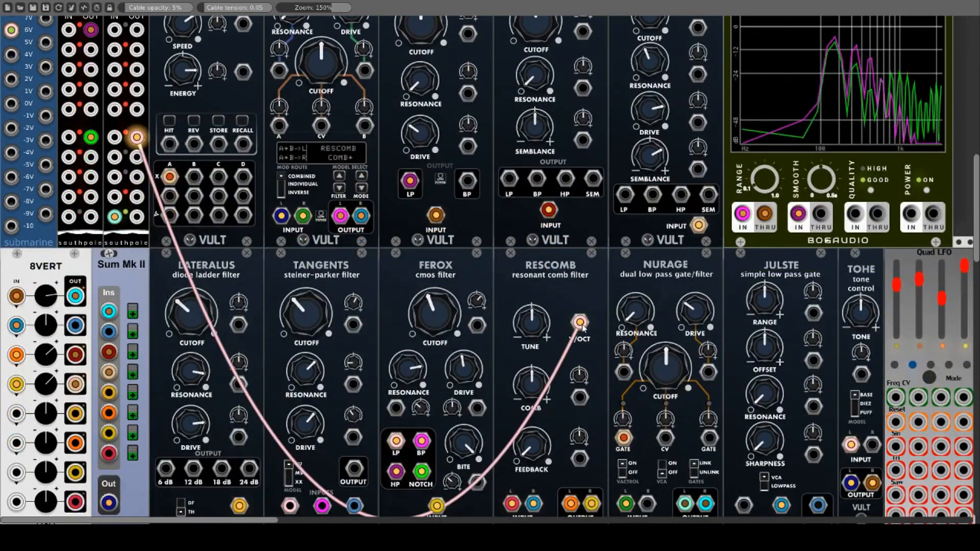
{"action": "left_click_drag", "start_coordinate": [534, 389], "coordinate": [534, 383]}
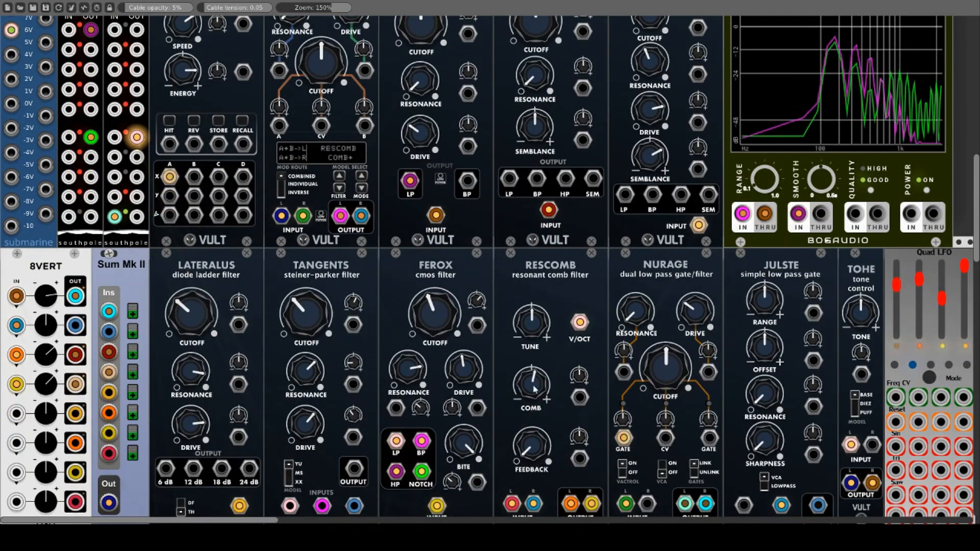
{"action": "left_click_drag", "start_coordinate": [538, 328], "coordinate": [538, 310]}
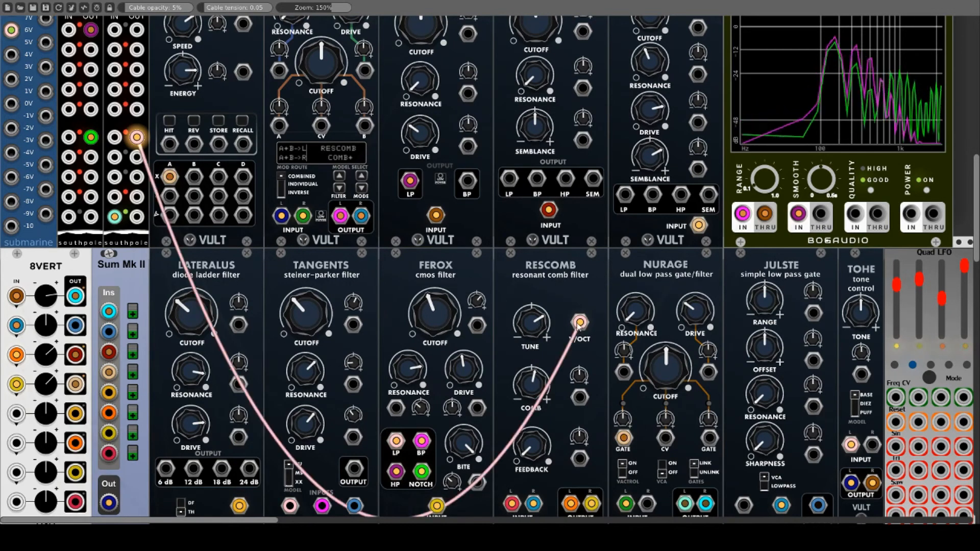
{"action": "mouse_move", "coordinate": [533, 323]}
{"action": "left_mouse_down"}
{"action": "mouse_move", "coordinate": [534, 308]}
{"action": "mouse_move", "coordinate": [533, 339]}
{"action": "left_mouse_up"}
Patch Caudal's X-row B output into Freak's A modulation input and raise Freak's CUTOFF slightly above its midpoint
{"action": "left_click_drag", "start_coordinate": [323, 76], "coordinate": [193, 176]}
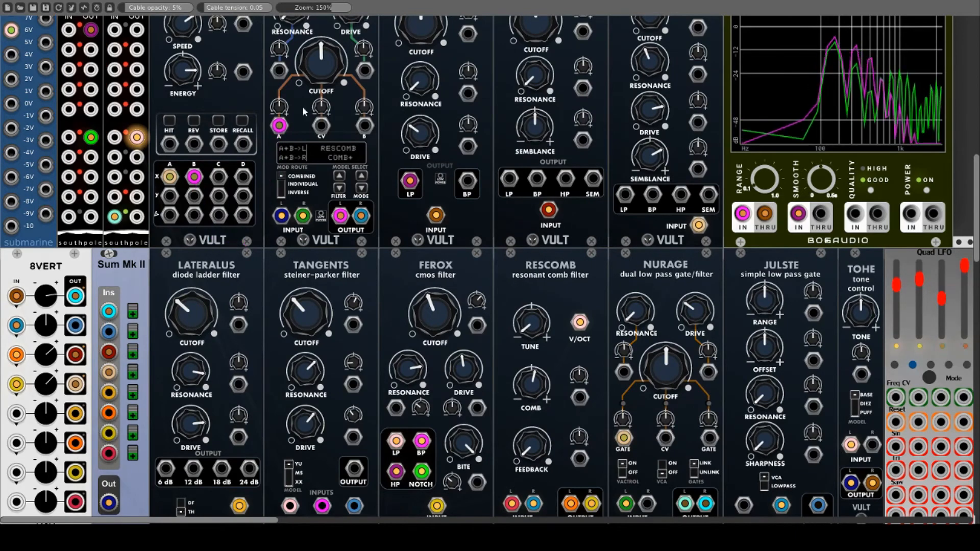
{"action": "left_click_drag", "start_coordinate": [320, 57], "coordinate": [320, 54]}
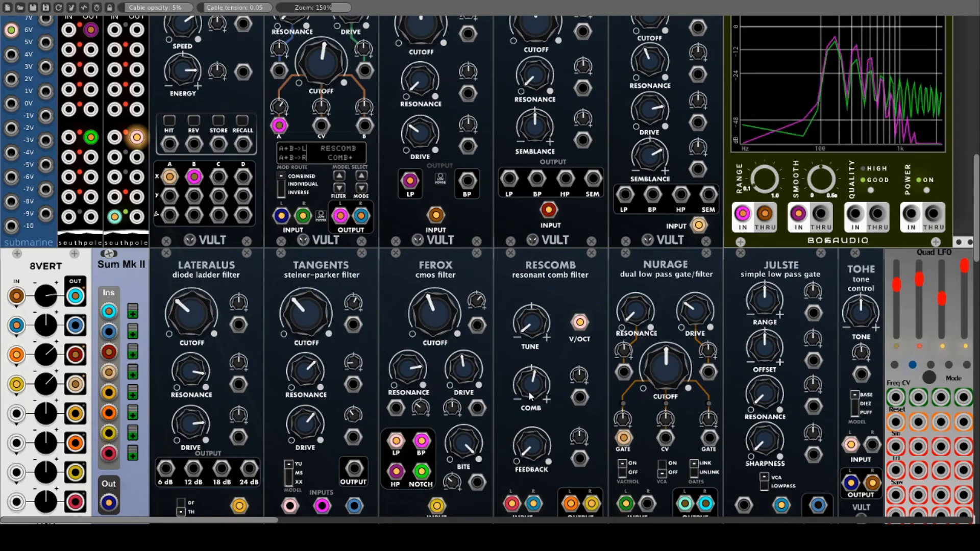
Turn Rescomb's COMB fully up and raise its TUNE to just below its midpoint
{"action": "left_click_drag", "start_coordinate": [529, 391], "coordinate": [529, 373]}
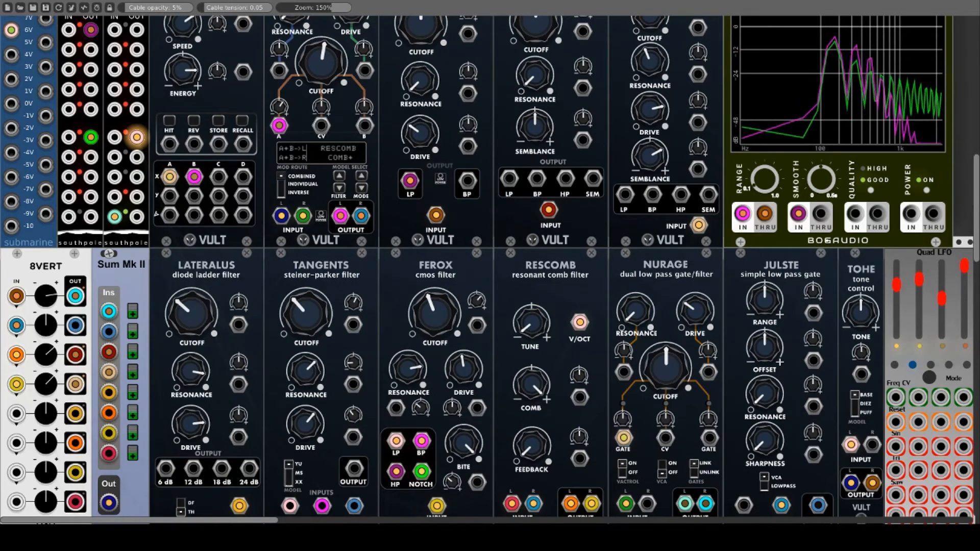
{"action": "left_click_drag", "start_coordinate": [529, 326], "coordinate": [529, 306]}
{"action": "mouse_move", "coordinate": [529, 388]}
{"action": "left_mouse_down"}
{"action": "mouse_move", "coordinate": [529, 443]}
{"action": "mouse_move", "coordinate": [527, 384]}
{"action": "left_mouse_up"}
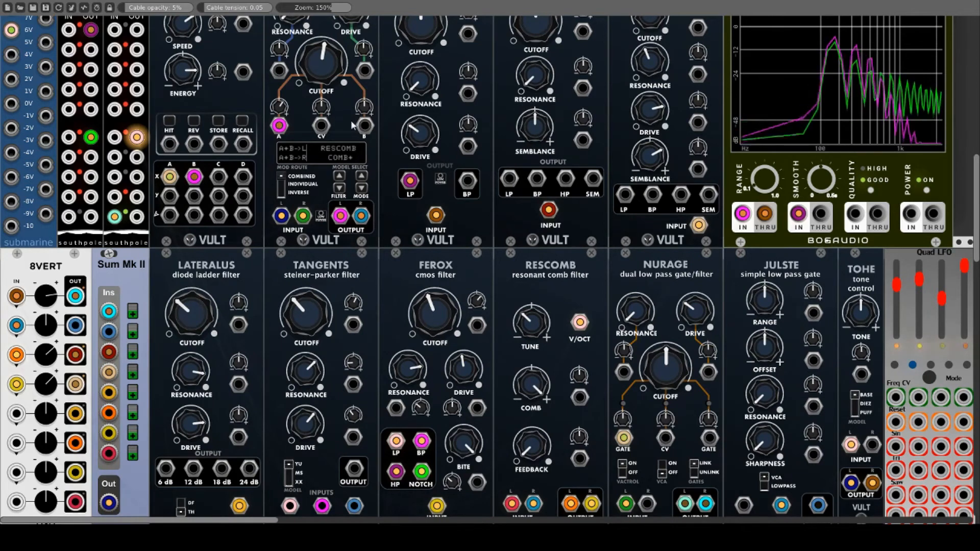
Compare Freak's NURAGE LP and RESCOMB COMB- models, and raise Freak's CUTOFF and Rescomb's FEEDBACK
{"action": "left_click", "coordinate": [339, 189]}
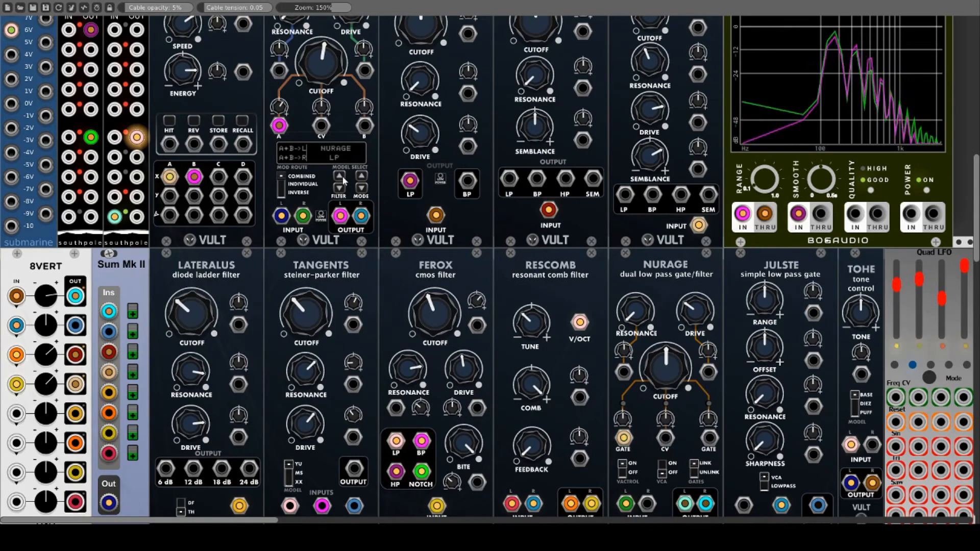
{"action": "left_click", "coordinate": [341, 175]}
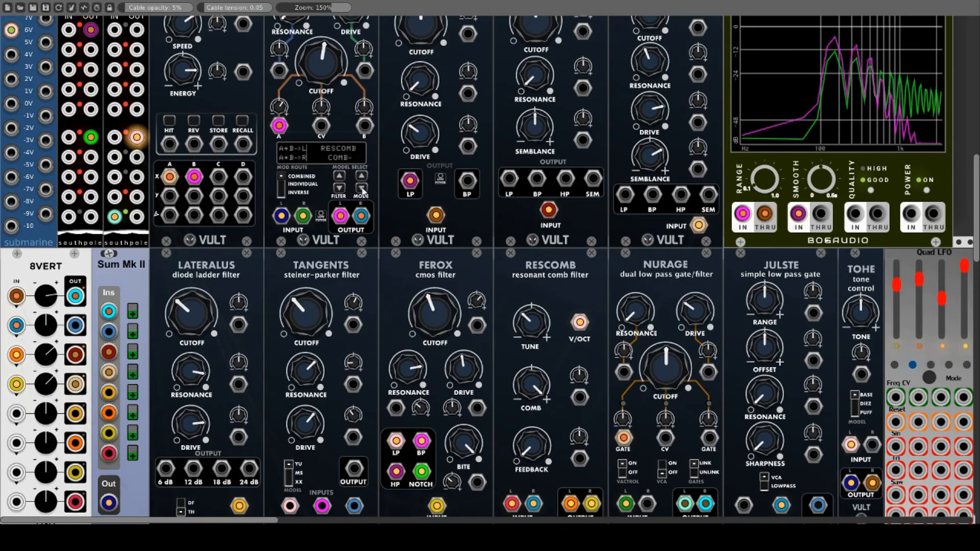
{"action": "left_click_drag", "start_coordinate": [335, 75], "coordinate": [325, 43]}
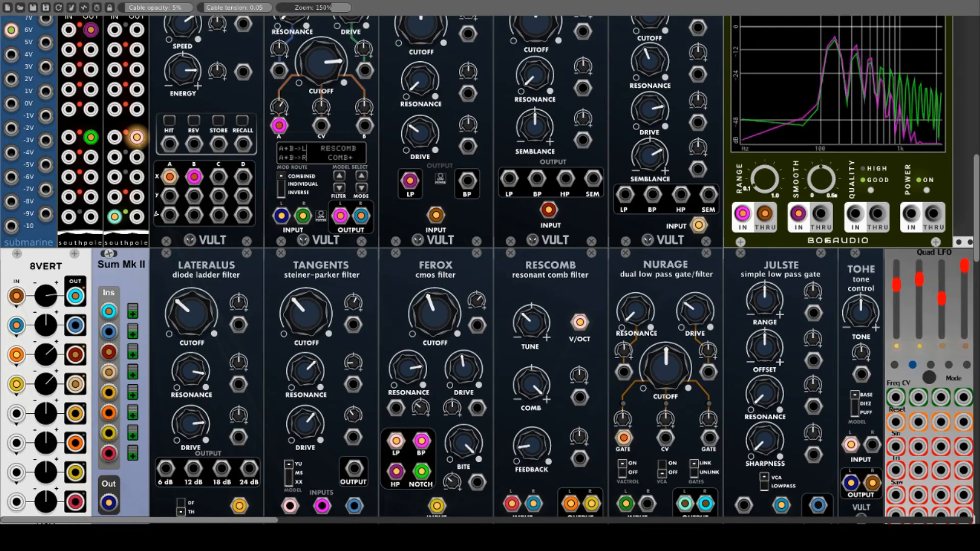
{"action": "left_click_drag", "start_coordinate": [531, 446], "coordinate": [531, 425]}
Bring up Freak's RESONANCE and DRIVE, lower CUTOFF below its midpoint, and back RESONANCE off a little
{"action": "scroll", "coordinate": [307, 138], "scroll_direction": "up", "scroll_amount": 3}
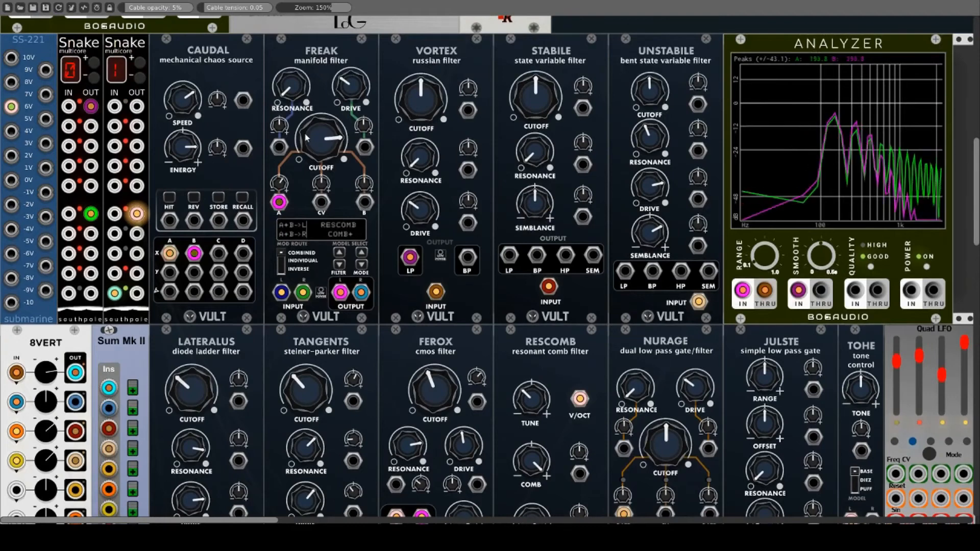
{"action": "mouse_move", "coordinate": [291, 88]}
{"action": "left_mouse_down"}
{"action": "mouse_move", "coordinate": [291, 72]}
{"action": "mouse_move", "coordinate": [291, 84]}
{"action": "left_mouse_up"}
{"action": "left_click_drag", "start_coordinate": [351, 85], "coordinate": [350, 71]}
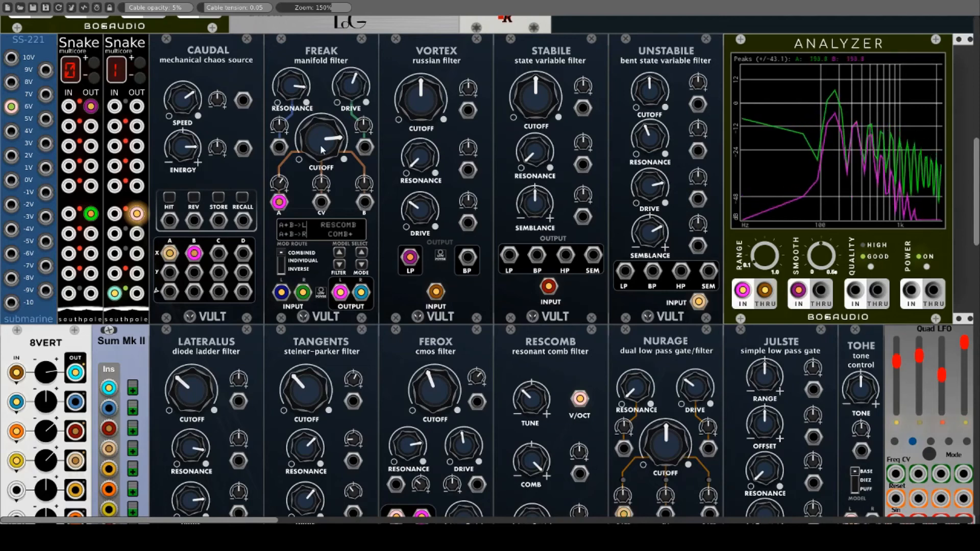
{"action": "left_click_drag", "start_coordinate": [322, 150], "coordinate": [322, 171]}
{"action": "left_click_drag", "start_coordinate": [351, 84], "coordinate": [351, 77]}
{"action": "left_click_drag", "start_coordinate": [293, 87], "coordinate": [293, 114]}
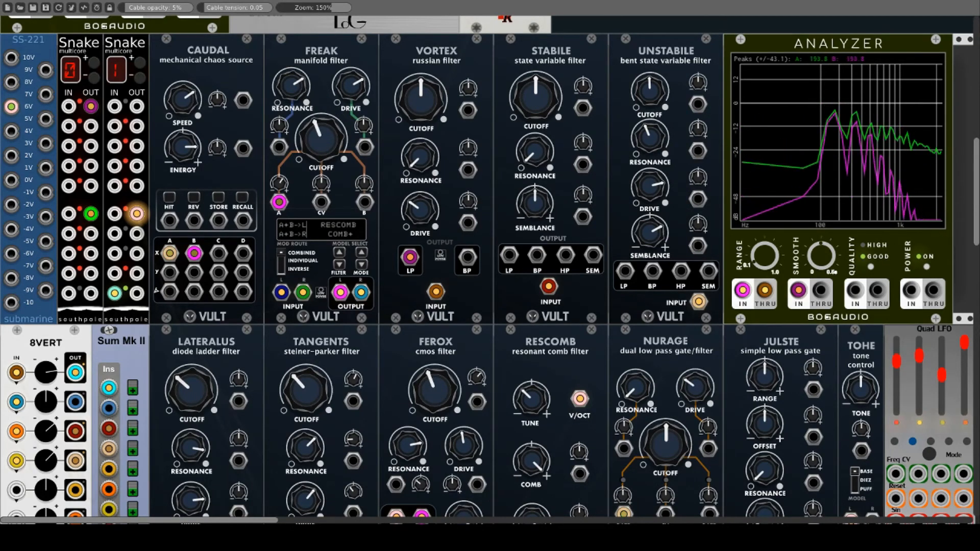
Back Rescomb's FEEDBACK off from full and lower its COMB to somewhat above its midpoint
{"action": "scroll", "coordinate": [408, 277], "scroll_direction": "down", "scroll_amount": 5}
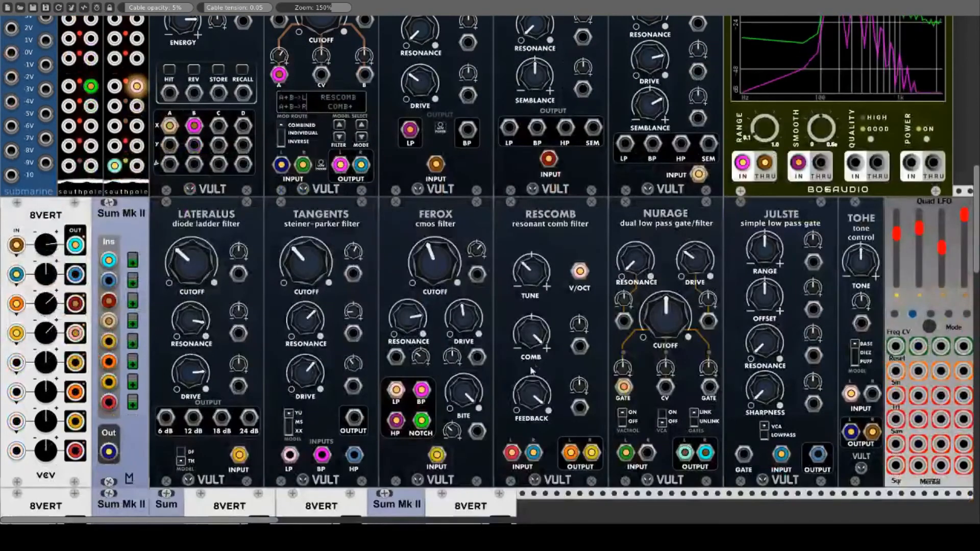
{"action": "left_click_drag", "start_coordinate": [531, 395], "coordinate": [531, 414]}
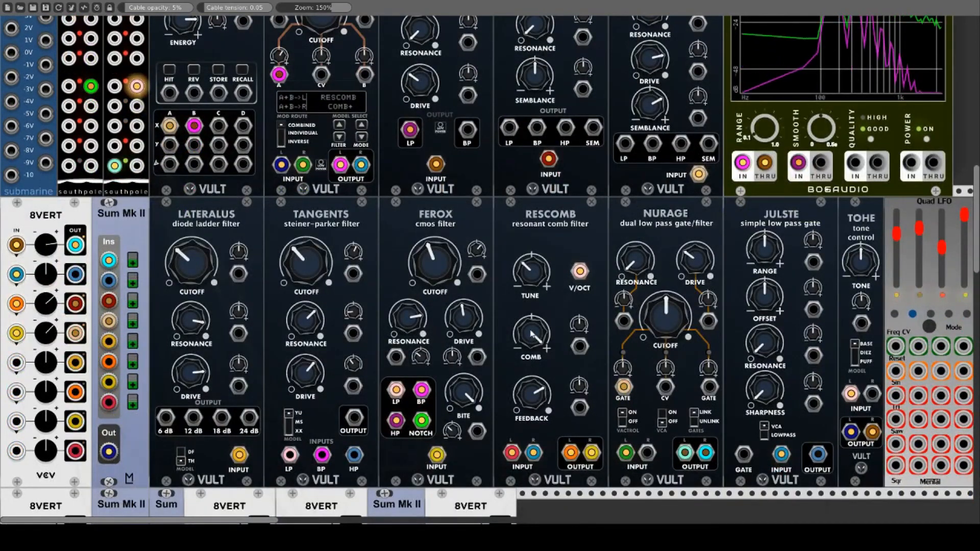
{"action": "left_click_drag", "start_coordinate": [531, 334], "coordinate": [531, 367]}
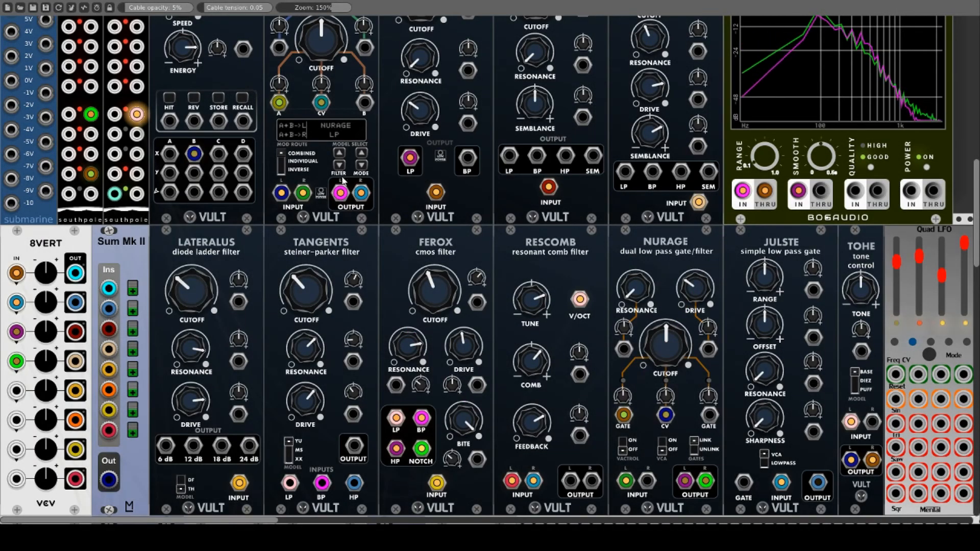
Bring up the first two channels on the 8VERT beside Lateralus with Freak on its NURAGE LP model
{"action": "scroll", "coordinate": [359, 226], "scroll_direction": "up", "scroll_amount": 3}
{"action": "scroll", "coordinate": [359, 226], "scroll_direction": "up", "scroll_amount": 1}
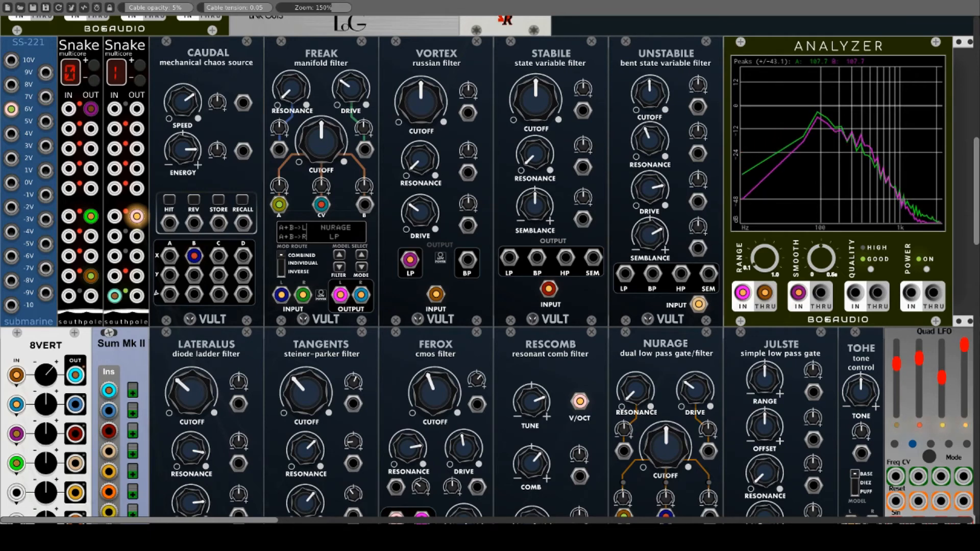
{"action": "left_click_drag", "start_coordinate": [46, 405], "coordinate": [46, 363]}
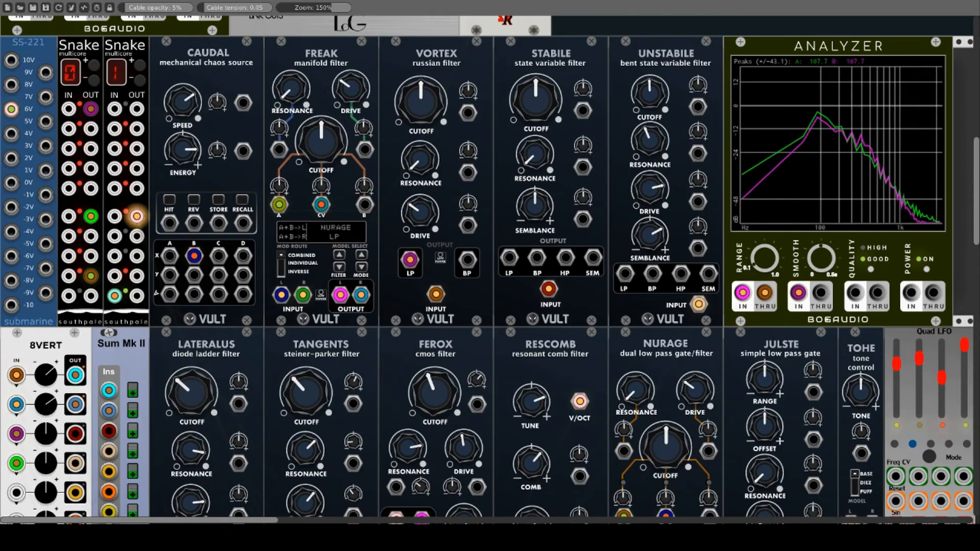
Raise Freak's RESONANCE just past its midpoint, turn DRIVE well up, and set CUTOFF slightly below its midpoint
{"action": "mouse_move", "coordinate": [321, 141]}
{"action": "left_mouse_down"}
{"action": "mouse_move", "coordinate": [321, 35]}
{"action": "mouse_move", "coordinate": [321, 138]}
{"action": "left_mouse_up"}
{"action": "left_click_drag", "start_coordinate": [290, 88], "coordinate": [290, 49]}
{"action": "left_click_drag", "start_coordinate": [346, 90], "coordinate": [345, 44]}
{"action": "left_click_drag", "start_coordinate": [329, 151], "coordinate": [328, 138]}
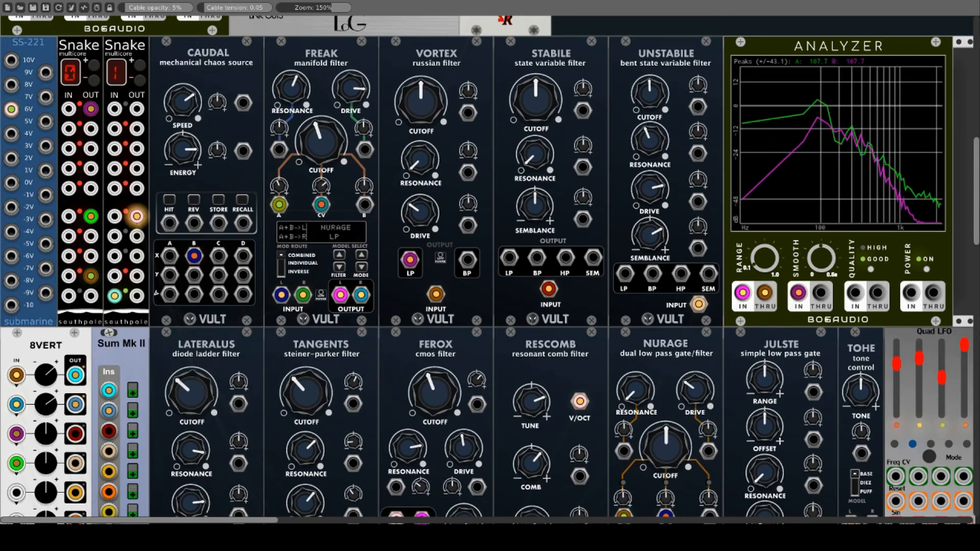
Raise Freak's CUTOFF above its midpoint, reduce DRIVE slightly, and turn RESONANCE close to full
{"action": "left_click_drag", "start_coordinate": [322, 153], "coordinate": [335, 135]}
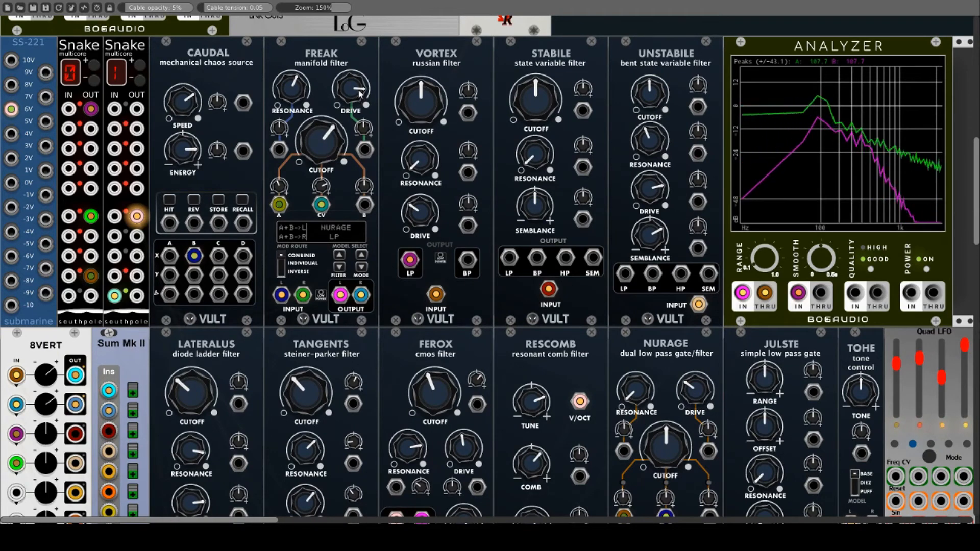
{"action": "left_click_drag", "start_coordinate": [360, 93], "coordinate": [360, 98]}
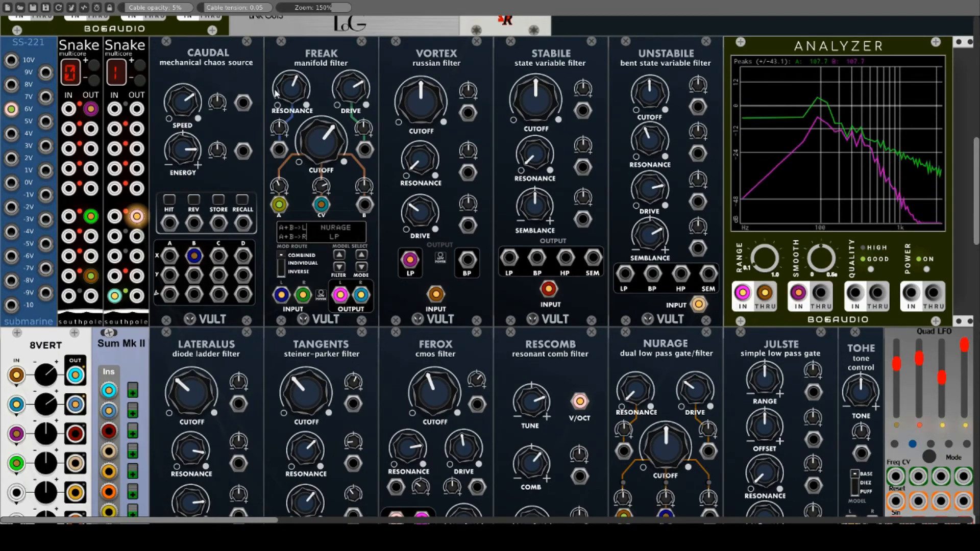
{"action": "left_click_drag", "start_coordinate": [292, 88], "coordinate": [291, 75]}
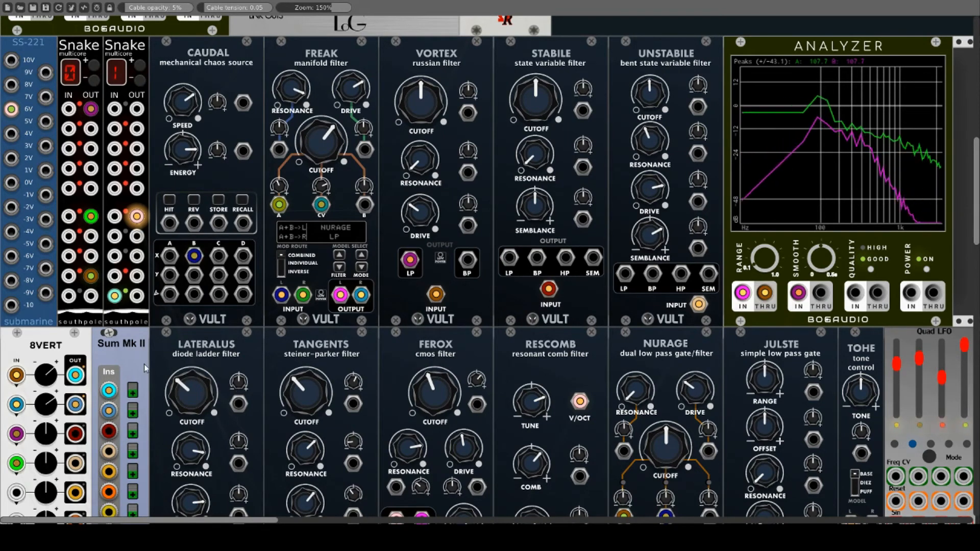
Reset the first two 8VERT channels and bring up the third and fourth for Nurage's left and right outputs
{"action": "right_click", "coordinate": [44, 404]}
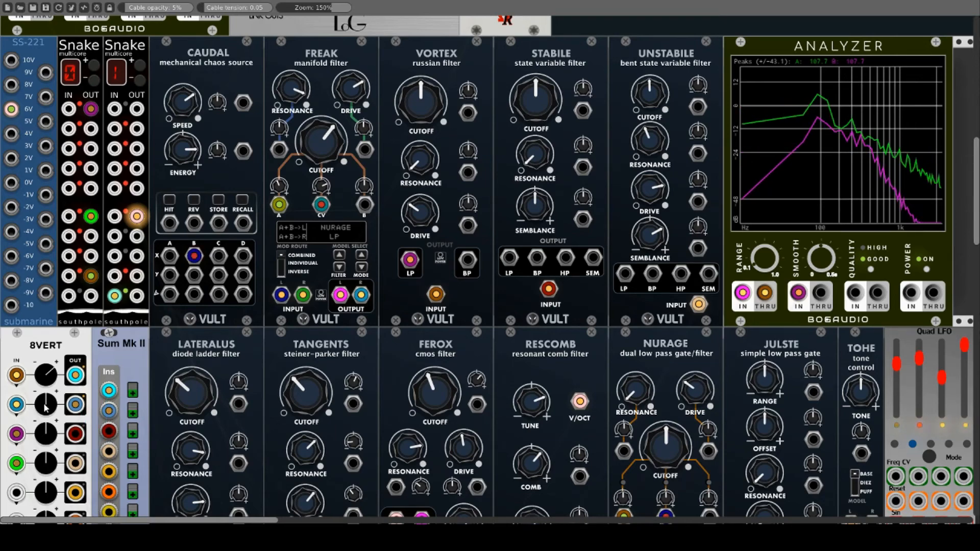
{"action": "scroll", "coordinate": [131, 419], "scroll_direction": "down", "scroll_amount": 3}
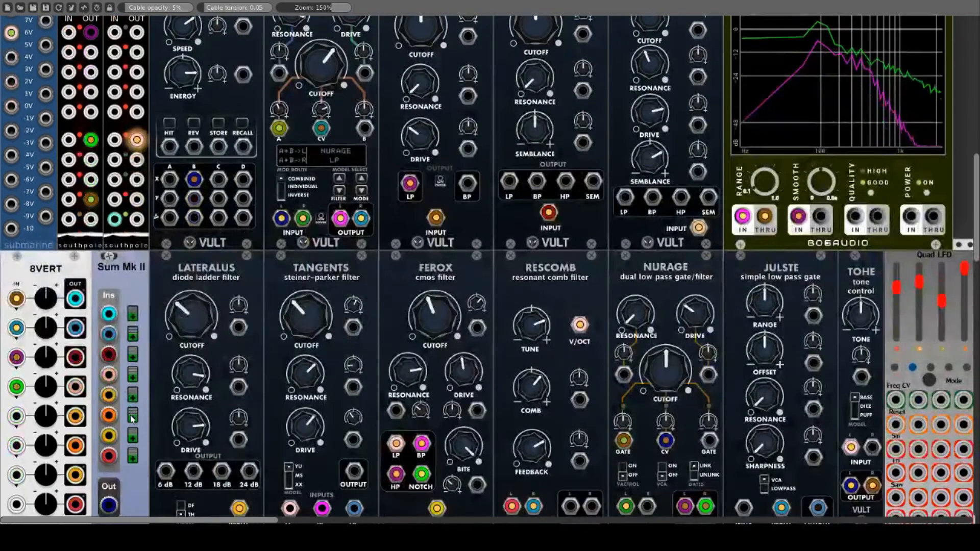
{"action": "scroll", "coordinate": [132, 418], "scroll_direction": "down", "scroll_amount": 1}
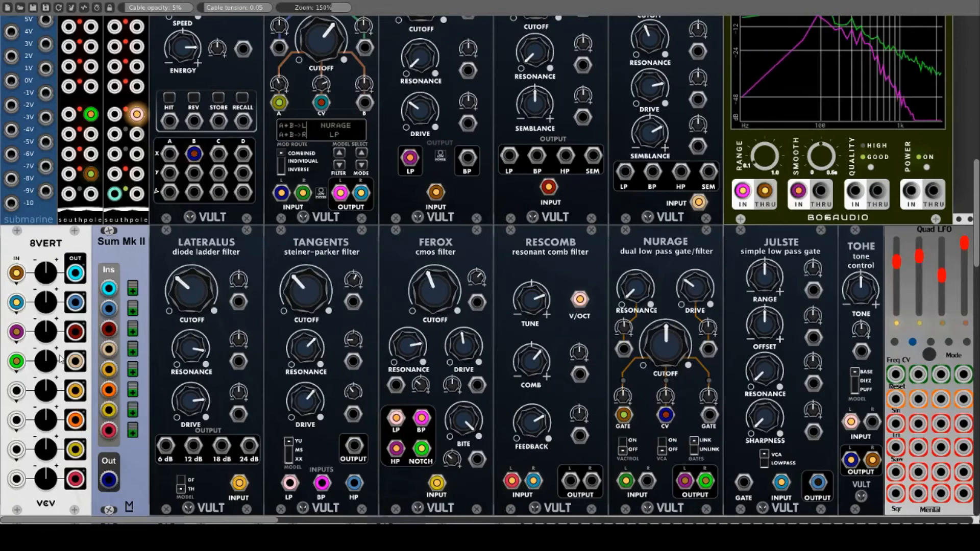
{"action": "mouse_move", "coordinate": [48, 361]}
{"action": "left_mouse_down"}
{"action": "mouse_move", "coordinate": [50, 327]}
{"action": "mouse_move", "coordinate": [50, 360]}
{"action": "left_mouse_up"}
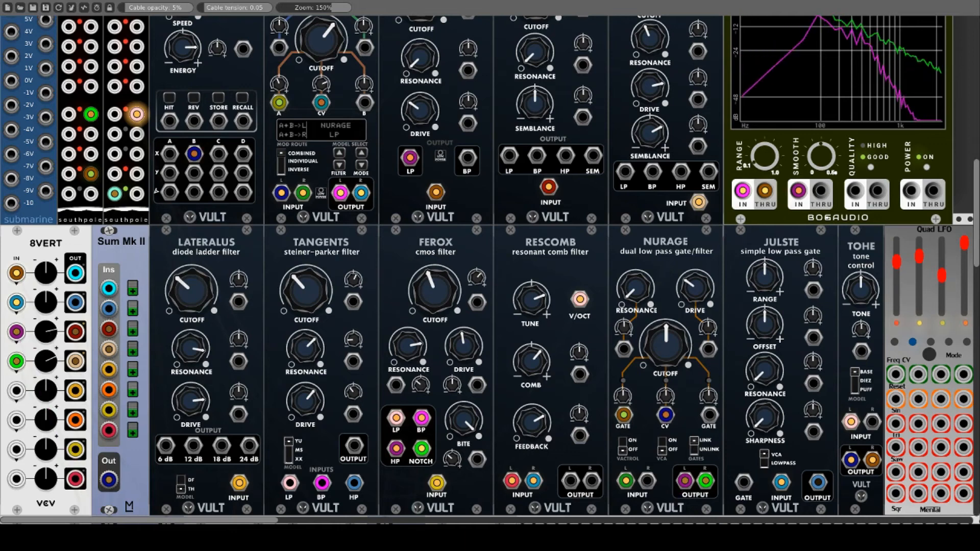
Raise Nurage's RESONANCE and DRIVE before settling both below their midpoints, and set CUTOFF above its midpoint
{"action": "left_click_drag", "start_coordinate": [641, 287], "coordinate": [700, 303]}
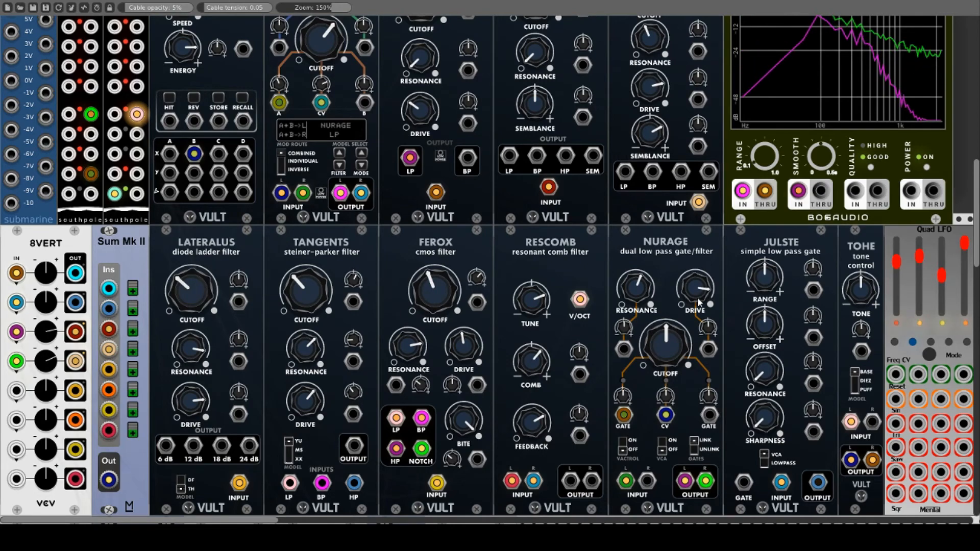
{"action": "left_click_drag", "start_coordinate": [666, 343], "coordinate": [698, 310]}
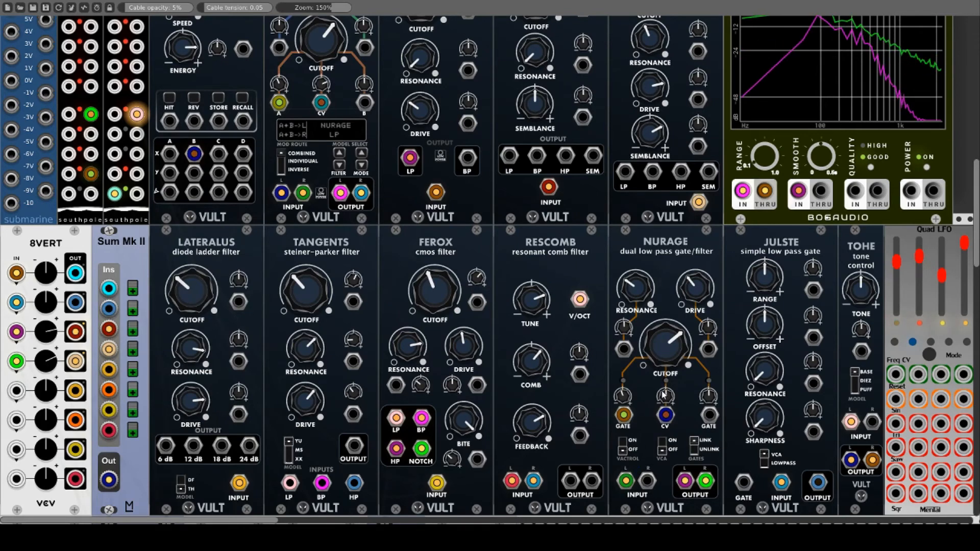
Connect Quad LFO's square output to Nurage's second gate input, toggle the gate linking, and sweep CUTOFF before settling it above its midpoint
{"action": "left_click_drag", "start_coordinate": [665, 345], "coordinate": [666, 330]}
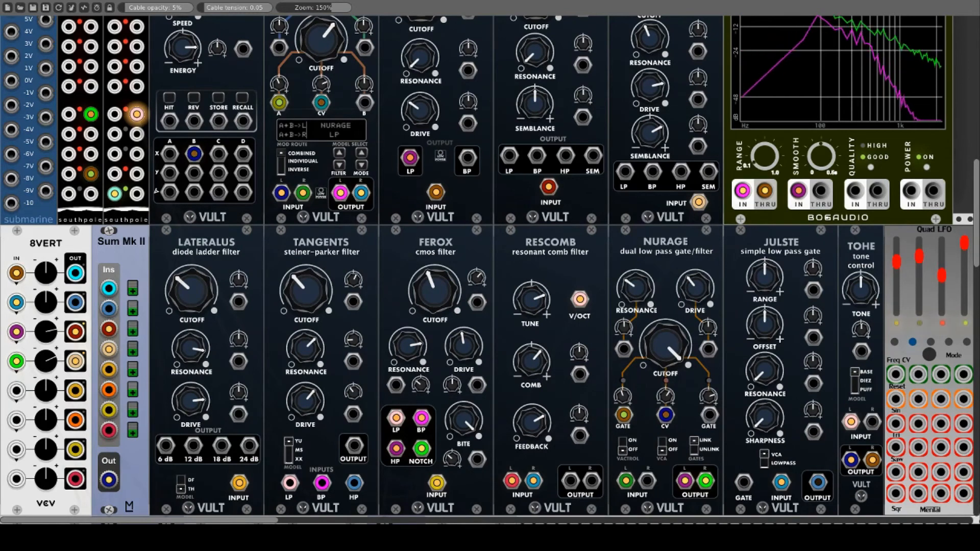
{"action": "left_click_drag", "start_coordinate": [662, 348], "coordinate": [896, 493]}
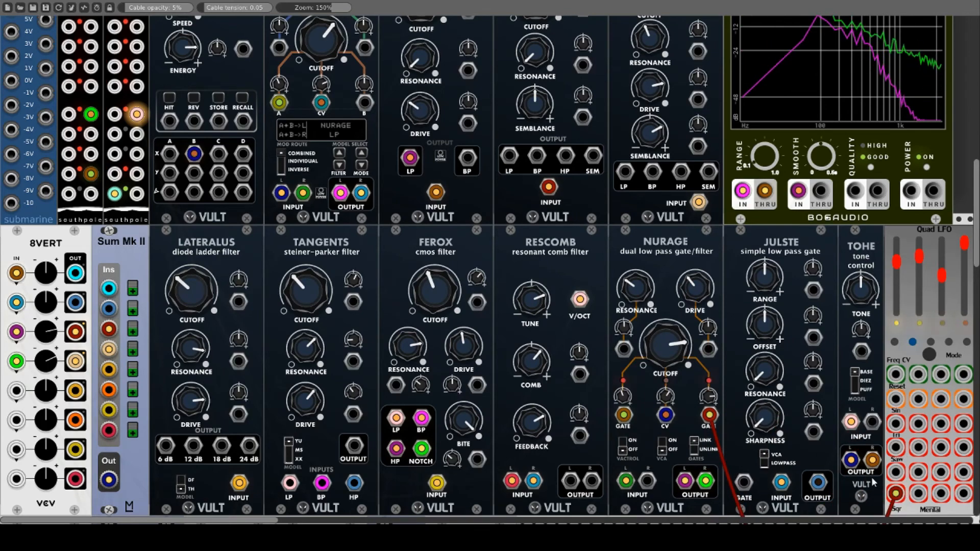
{"action": "left_click", "coordinate": [697, 449]}
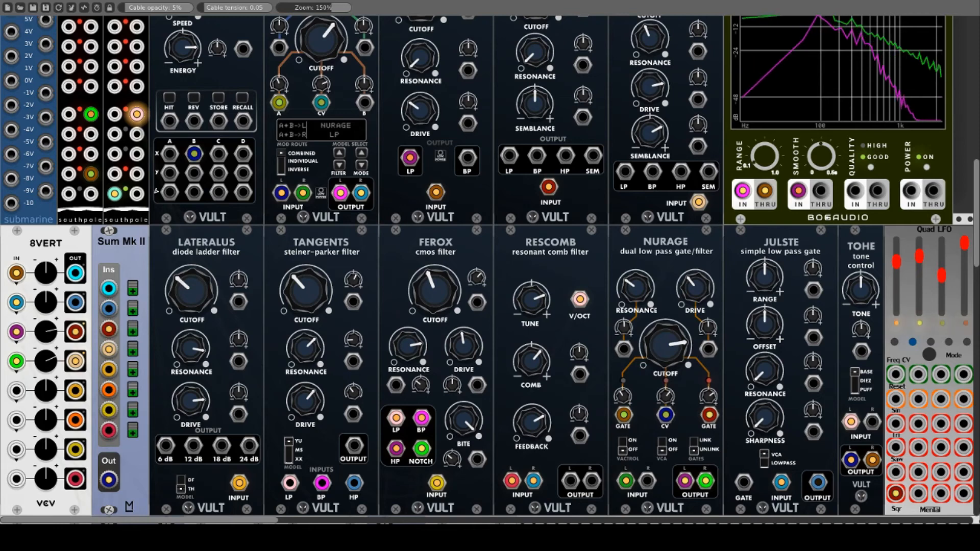
{"action": "left_click_drag", "start_coordinate": [666, 345], "coordinate": [666, 362]}
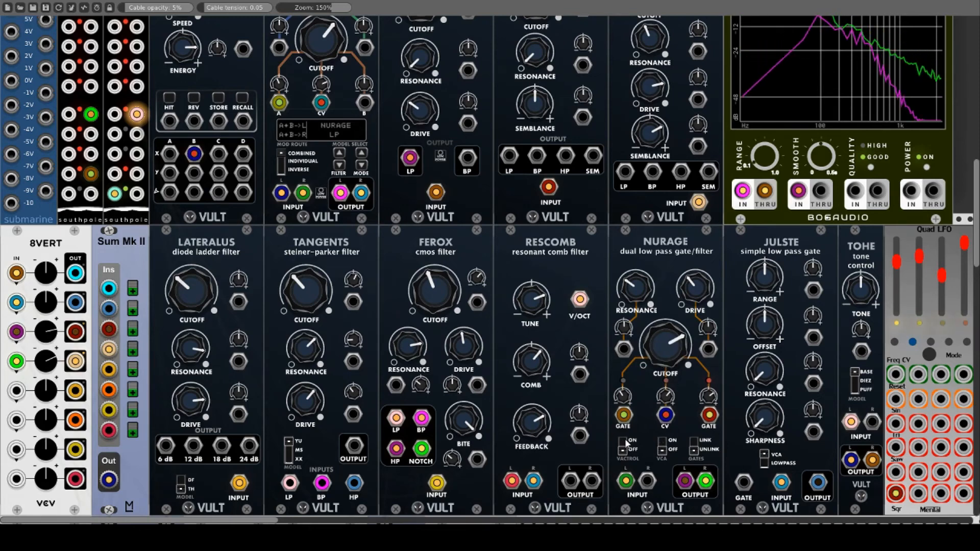
{"action": "left_click_drag", "start_coordinate": [666, 355], "coordinate": [677, 332]}
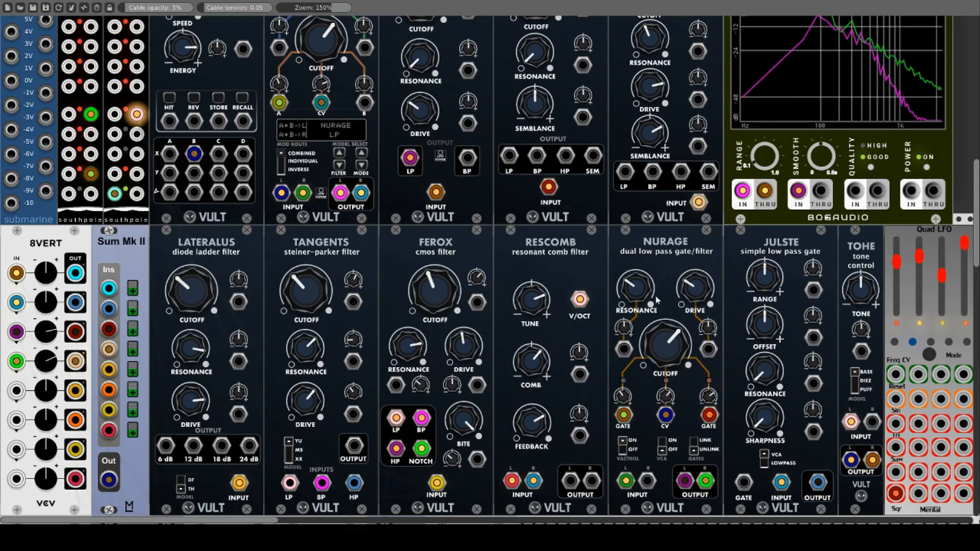
Raise Nurage's RESONANCE well above its midpoint and toggle the VACTROL and VCA switches
{"action": "left_click_drag", "start_coordinate": [657, 300], "coordinate": [702, 288]}
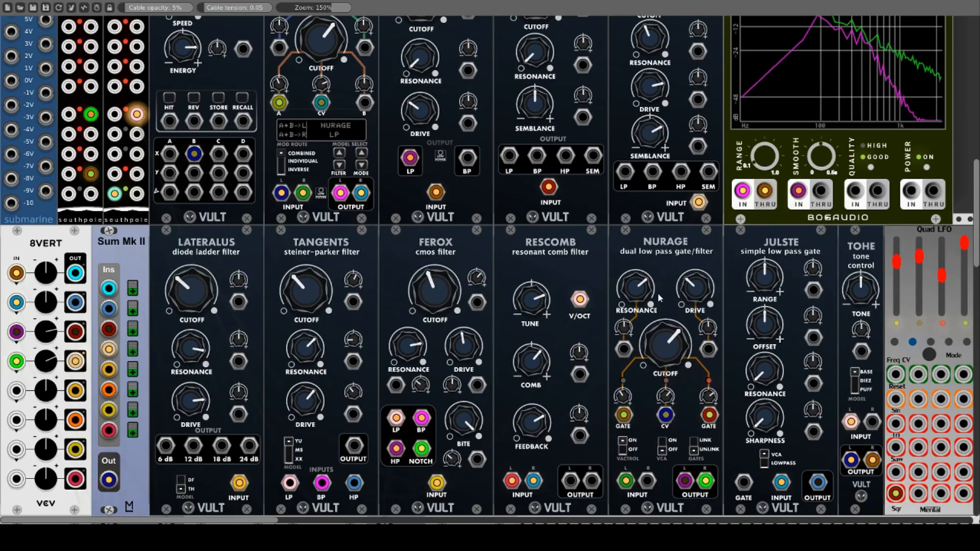
{"action": "left_click", "coordinate": [623, 452]}
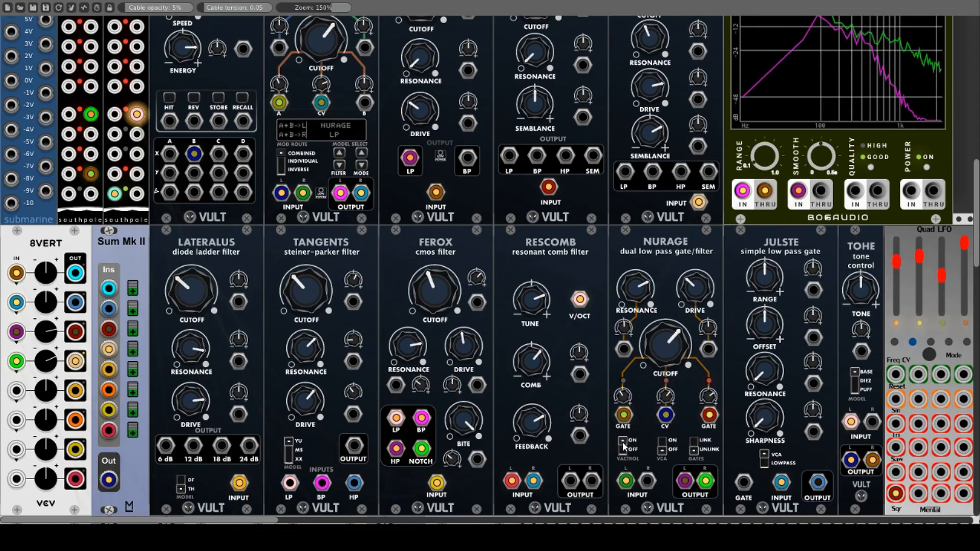
{"action": "left_click", "coordinate": [664, 445]}
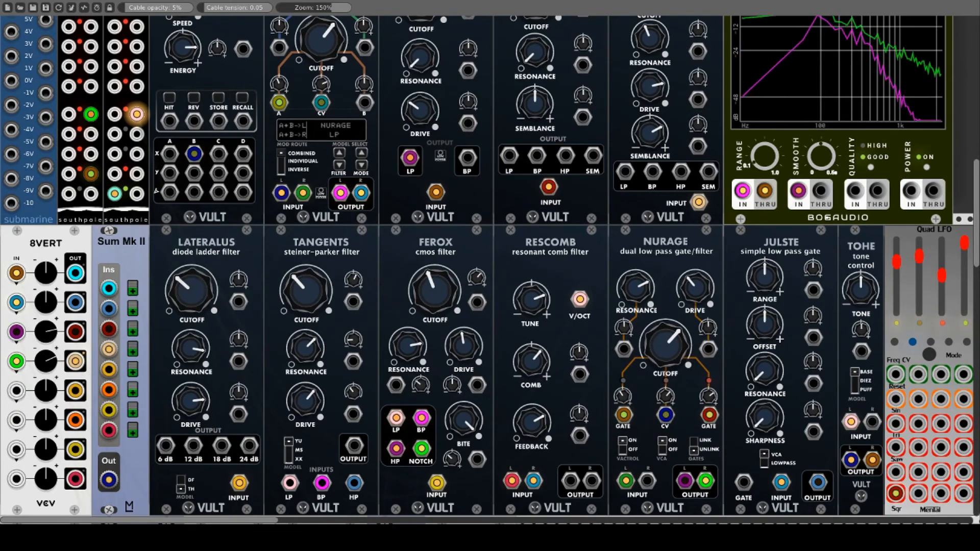
{"action": "left_click_drag", "start_coordinate": [650, 293], "coordinate": [650, 283]}
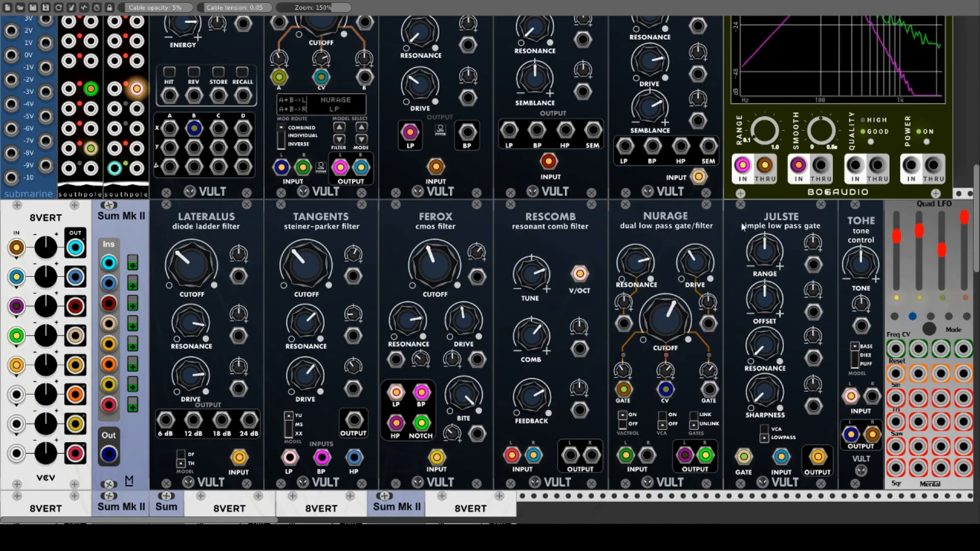
Bring up the fifth 8VERT channel for Julste's output and set Julste's RANGE and OFFSET below their midpoints
{"action": "left_click_drag", "start_coordinate": [46, 365], "coordinate": [46, 353]}
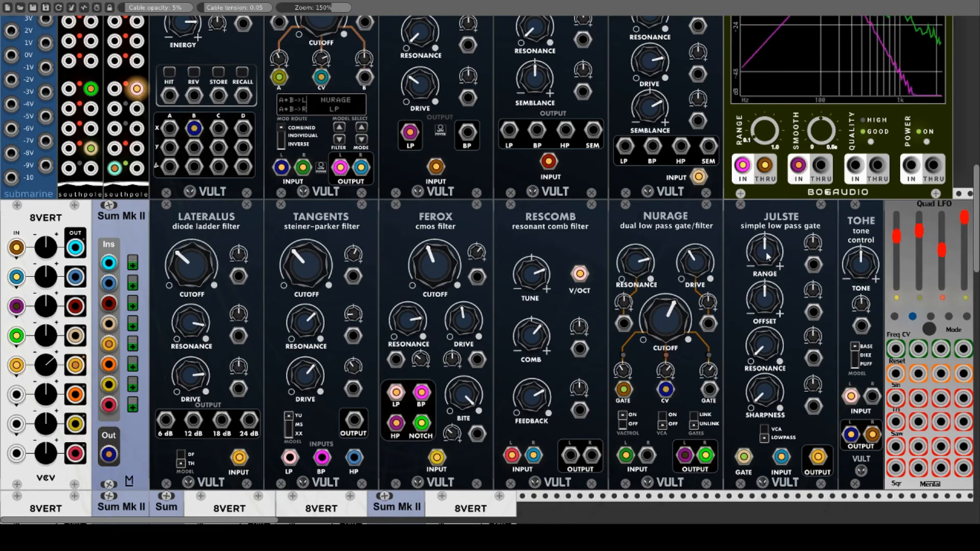
{"action": "left_click_drag", "start_coordinate": [767, 256], "coordinate": [767, 232]}
{"action": "left_click_drag", "start_coordinate": [770, 305], "coordinate": [771, 295]}
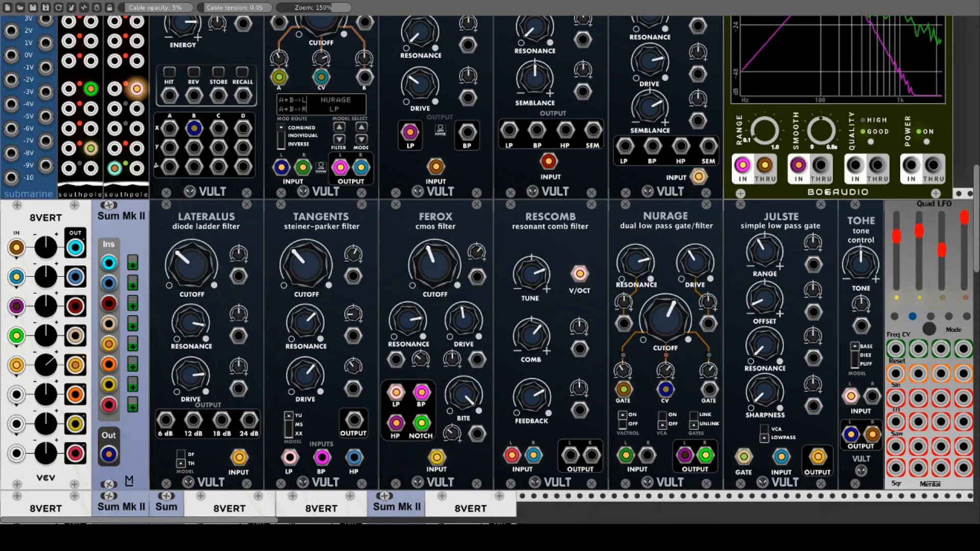
Turn Julste's RESONANCE close to full and set SHARPNESS well above its midpoint
{"action": "left_click_drag", "start_coordinate": [765, 344], "coordinate": [764, 328]}
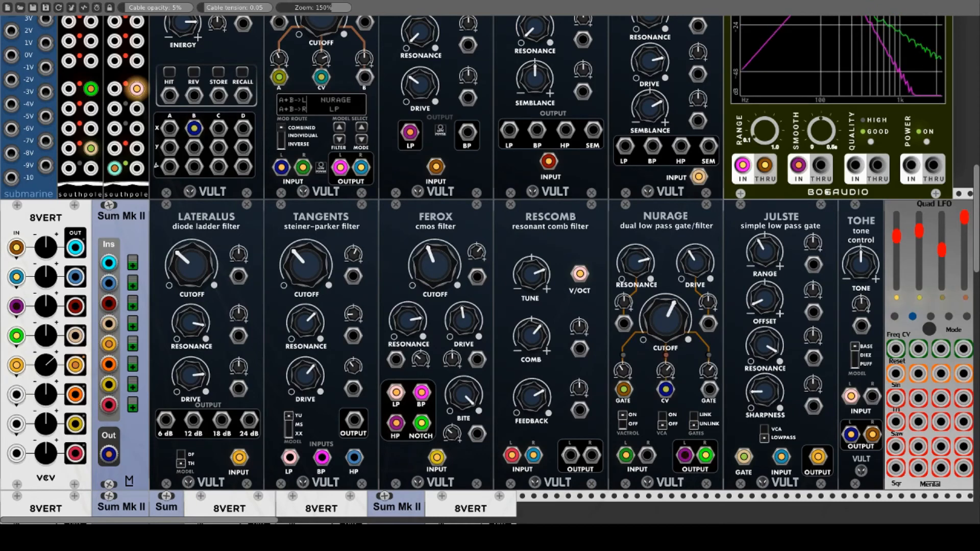
{"action": "left_click_drag", "start_coordinate": [765, 392], "coordinate": [765, 347]}
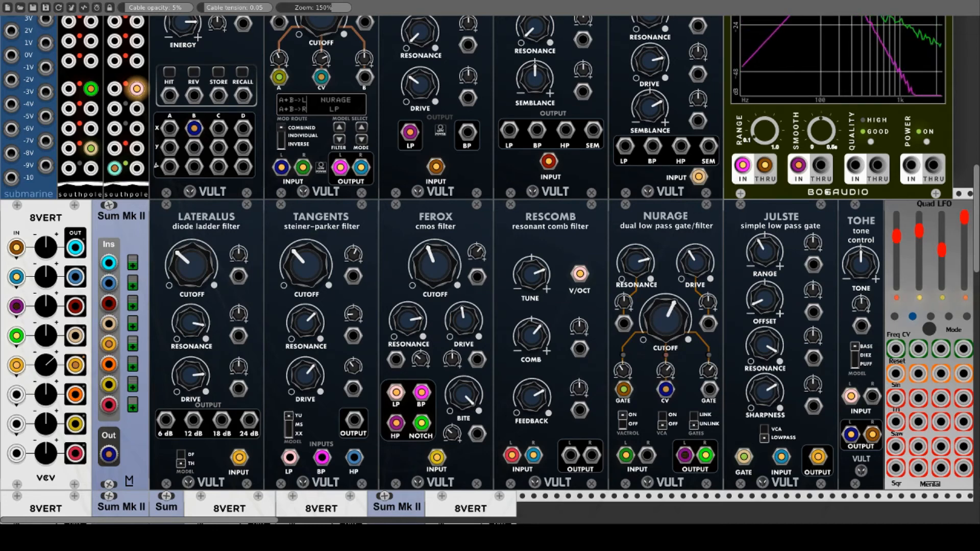
{"action": "left_click_drag", "start_coordinate": [765, 393], "coordinate": [765, 388]}
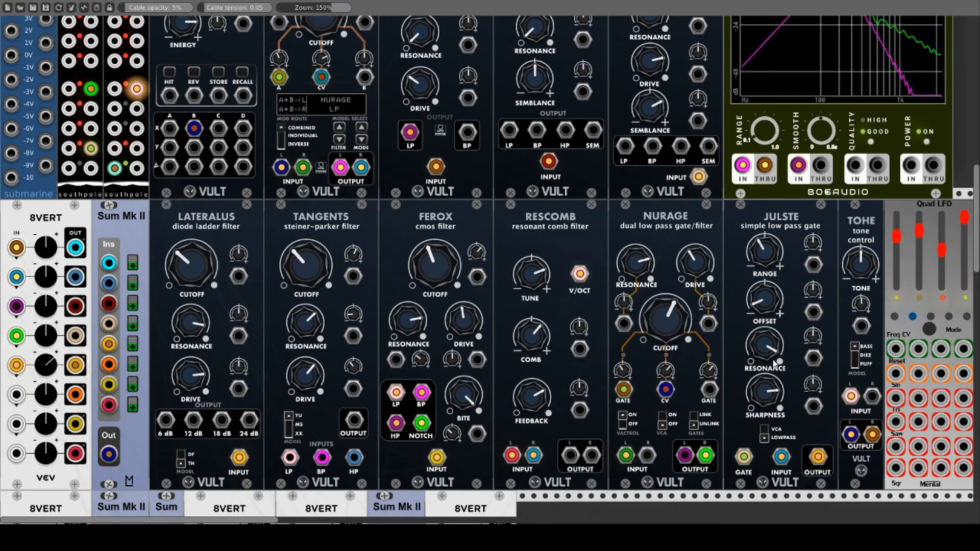
Modulate Julste's RESONANCE from Quad LFO's sine output, toggle the VCA/LOWPASS switch, and adjust SHARPNESS and OFFSET
{"action": "left_click_drag", "start_coordinate": [775, 363], "coordinate": [896, 398]}
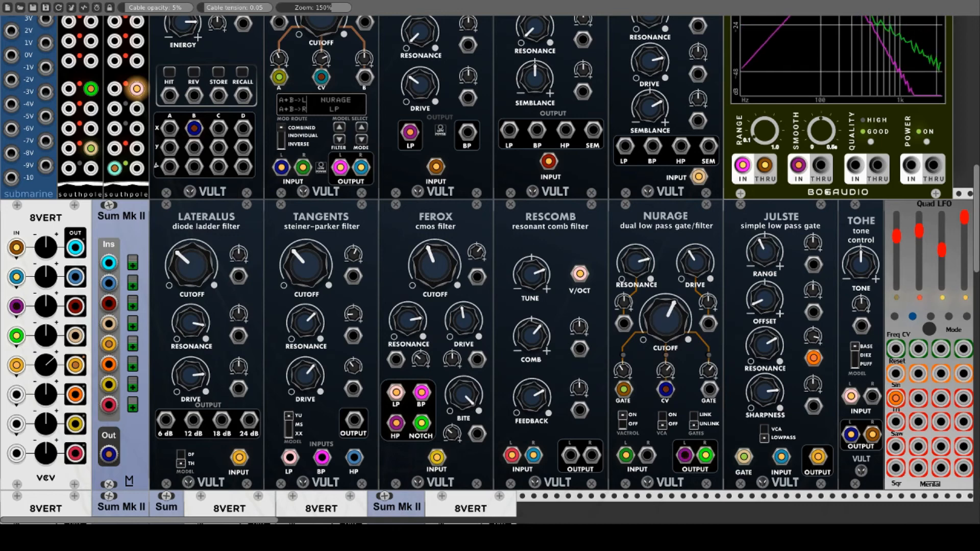
{"action": "left_click_drag", "start_coordinate": [764, 300], "coordinate": [773, 265]}
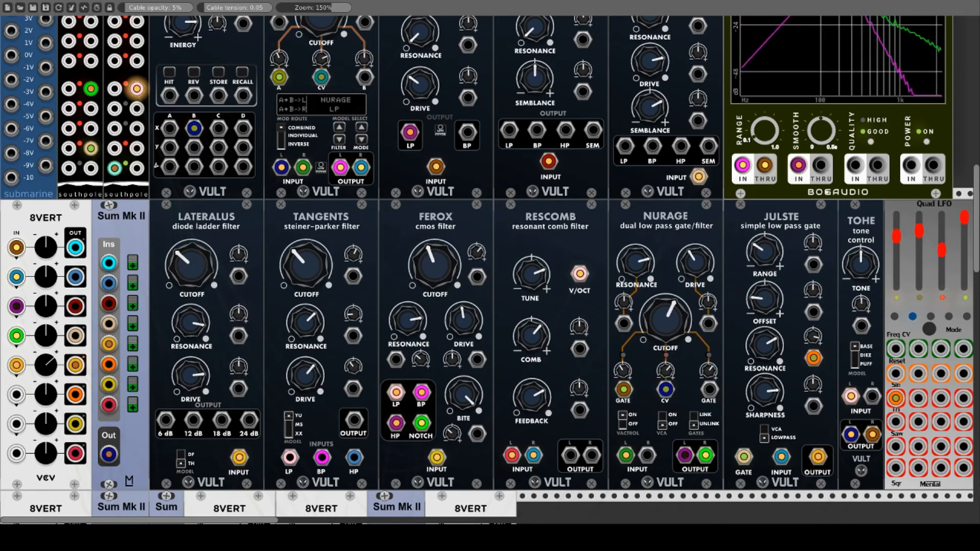
{"action": "left_click_drag", "start_coordinate": [763, 401], "coordinate": [764, 338]}
{"action": "left_click", "coordinate": [767, 438]}
{"action": "left_click_drag", "start_coordinate": [764, 304], "coordinate": [764, 296]}
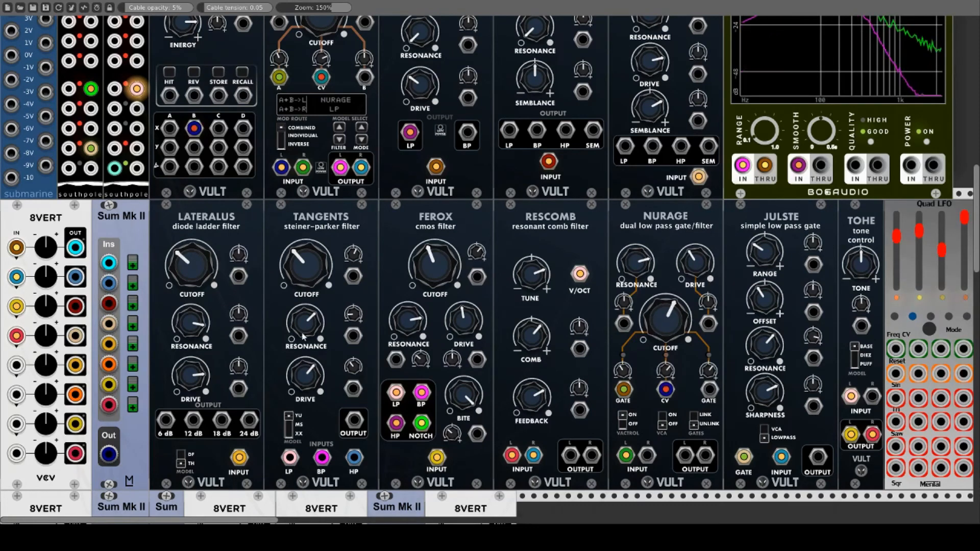
Bring up the third and fourth 8VERT channels for Tohe's outputs and modulate TONE from Quad LFO's sine output
{"action": "left_click_drag", "start_coordinate": [47, 309], "coordinate": [47, 260]}
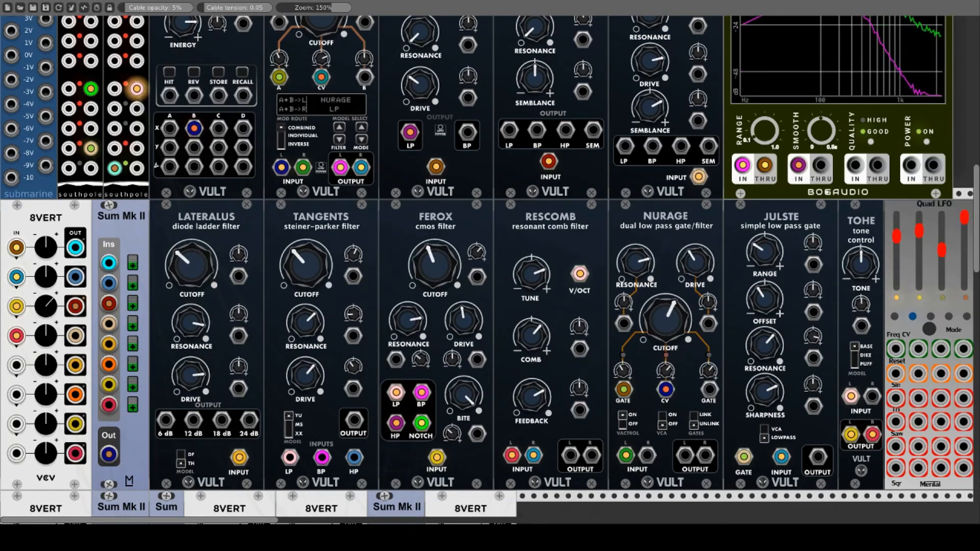
{"action": "left_click_drag", "start_coordinate": [48, 339], "coordinate": [49, 301]}
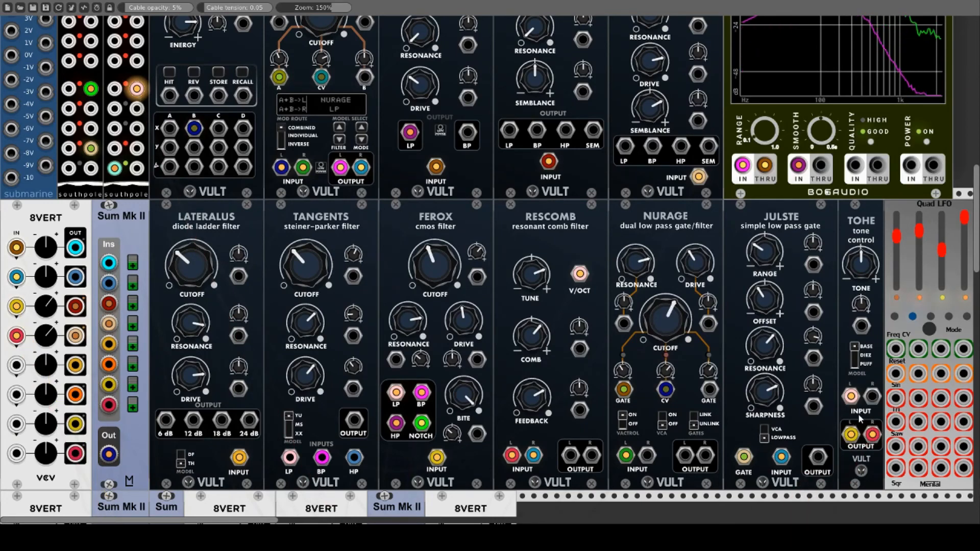
{"action": "mouse_move", "coordinate": [866, 272]}
{"action": "left_mouse_down"}
{"action": "mouse_move", "coordinate": [867, 248]}
{"action": "mouse_move", "coordinate": [867, 285]}
{"action": "mouse_move", "coordinate": [866, 248]}
{"action": "mouse_move", "coordinate": [867, 271]}
{"action": "left_mouse_up"}
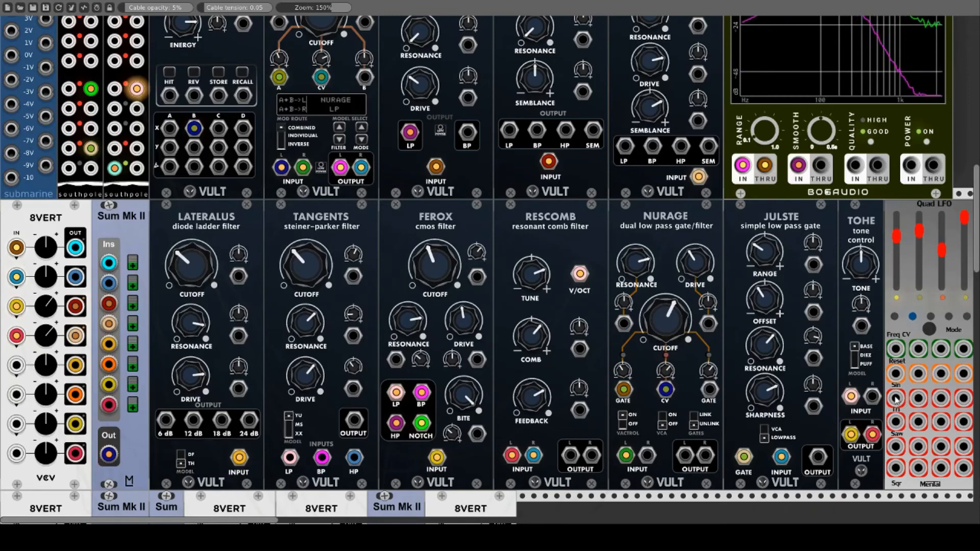
{"action": "left_click_drag", "start_coordinate": [896, 399], "coordinate": [862, 326]}
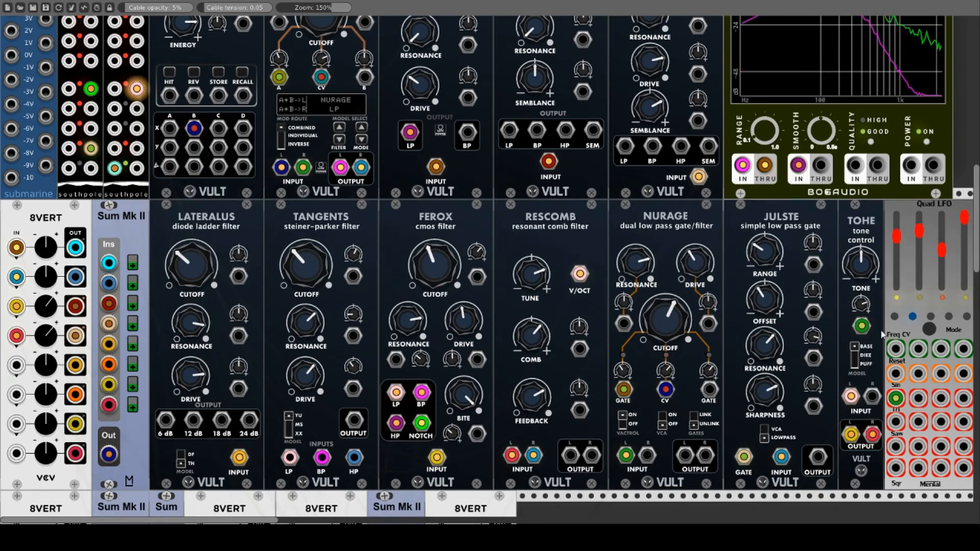
Sweep Tohe's TONE while trying the DIEZ and PUFF models, and reset TONE to its default
{"action": "left_click_drag", "start_coordinate": [874, 276], "coordinate": [861, 229]}
{"action": "right_click", "coordinate": [864, 266]}
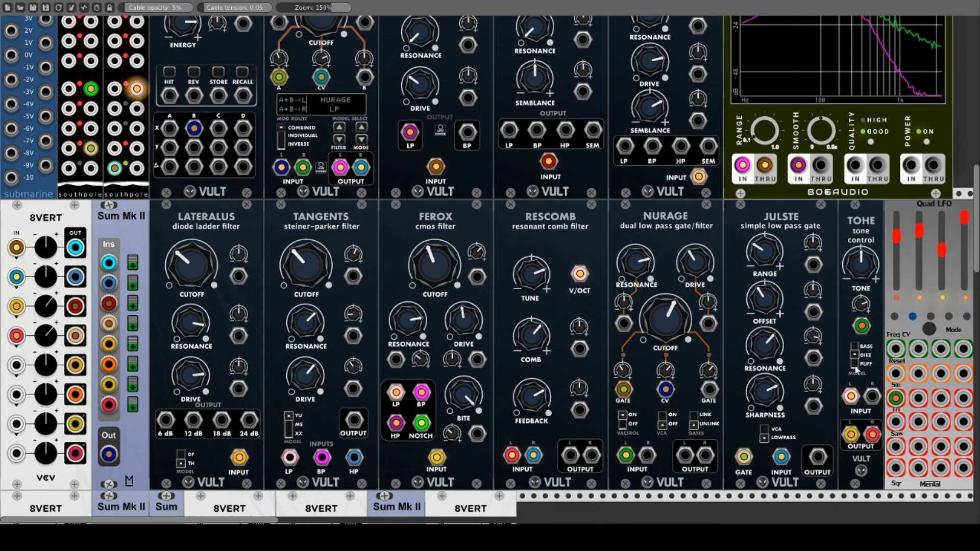
{"action": "left_click_drag", "start_coordinate": [861, 263], "coordinate": [862, 232]}
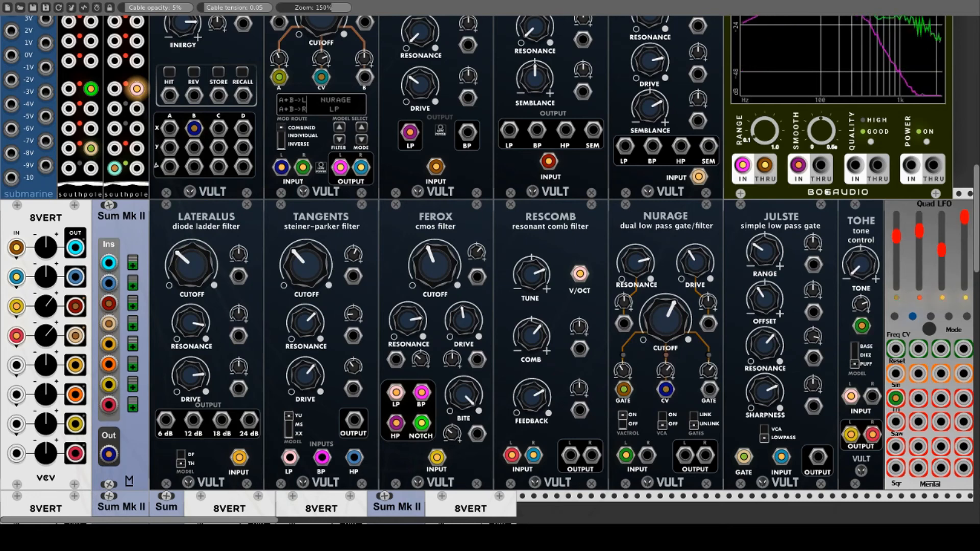
{"action": "right_click", "coordinate": [865, 265]}
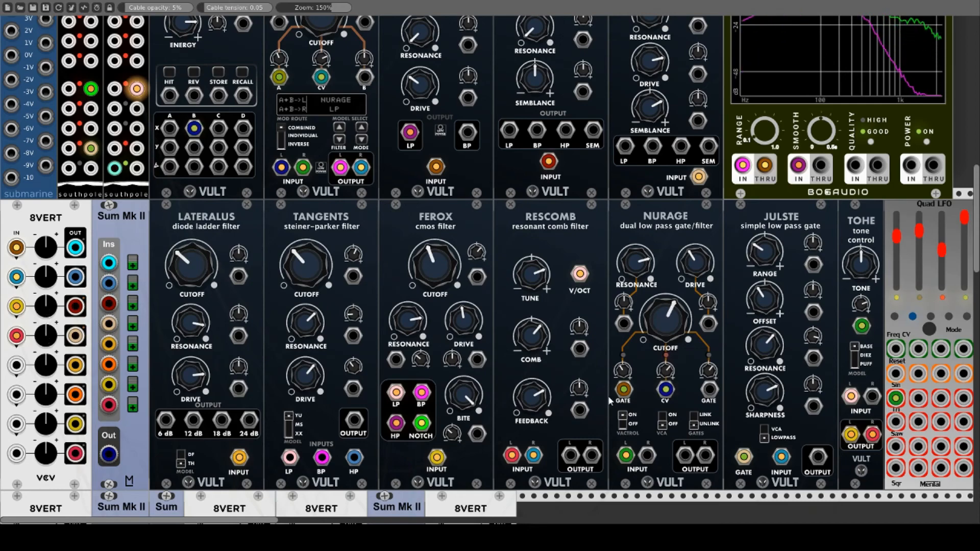
Lower Freak's CUTOFF just below its midpoint, back RESONANCE off from full, and reduce DRIVE below its midpoint
{"action": "scroll", "coordinate": [608, 396], "scroll_direction": "up", "scroll_amount": 1}
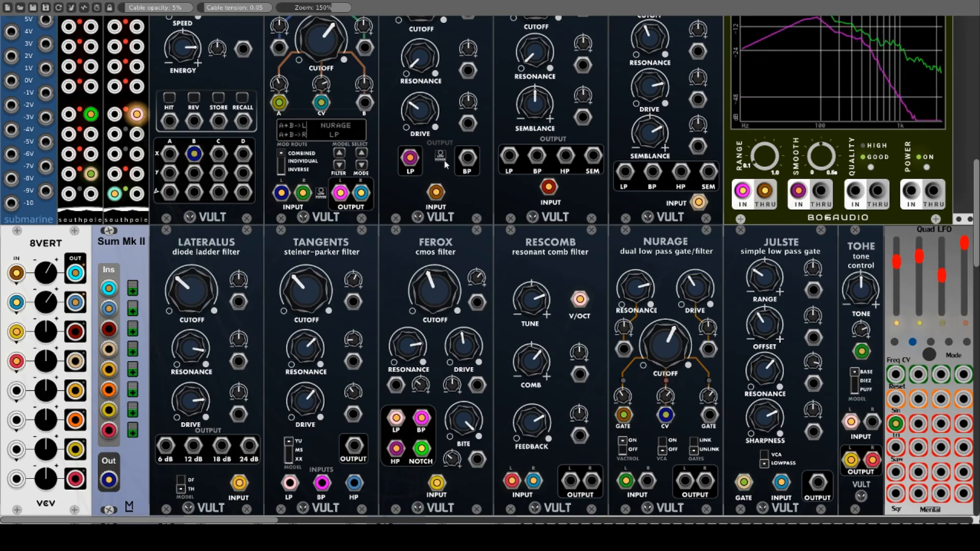
{"action": "scroll", "coordinate": [446, 164], "scroll_direction": "up", "scroll_amount": 3}
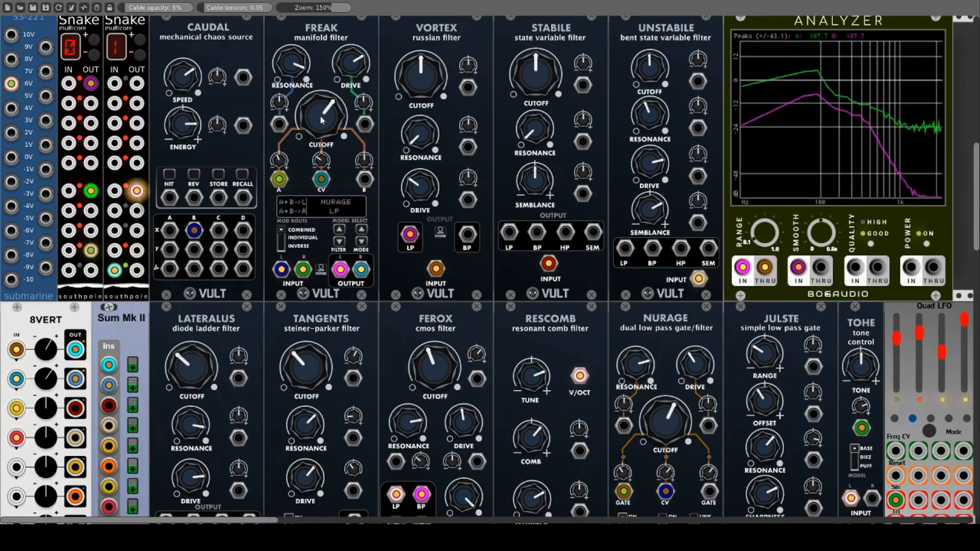
{"action": "left_click_drag", "start_coordinate": [322, 119], "coordinate": [322, 130]}
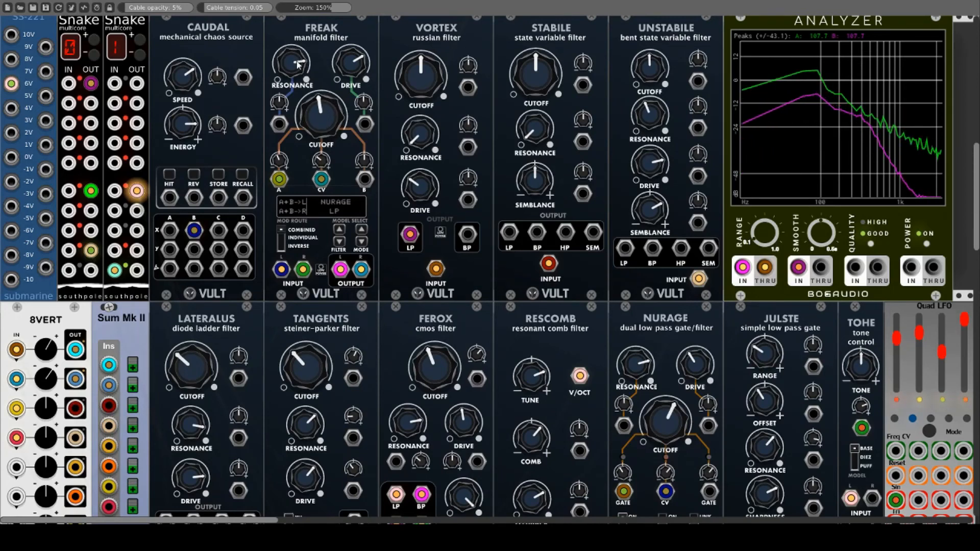
{"action": "left_click_drag", "start_coordinate": [351, 61], "coordinate": [352, 74]}
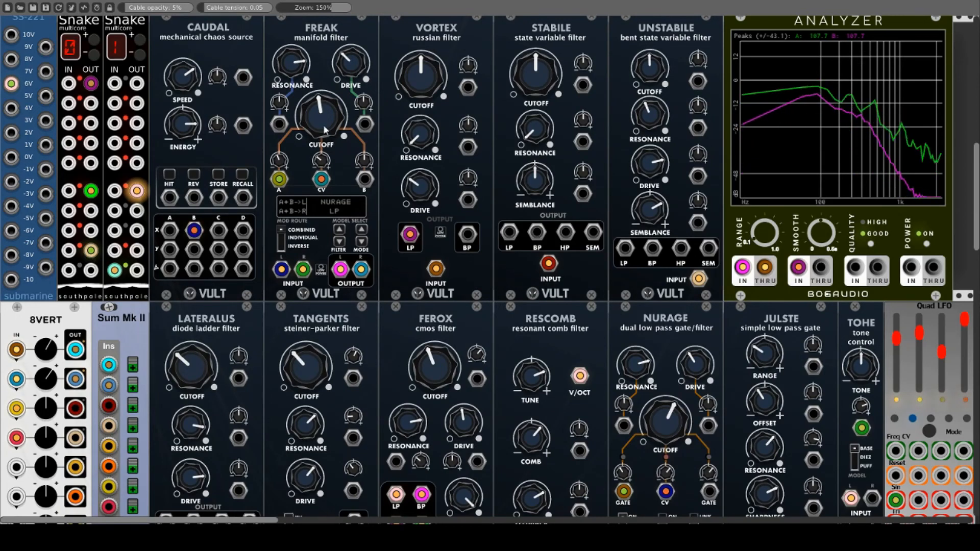
Sweep Freak's CUTOFF up and back down to a low setting, and set RESONANCE and DRIVE slightly below their midpoints
{"action": "left_click_drag", "start_coordinate": [325, 131], "coordinate": [325, 120]}
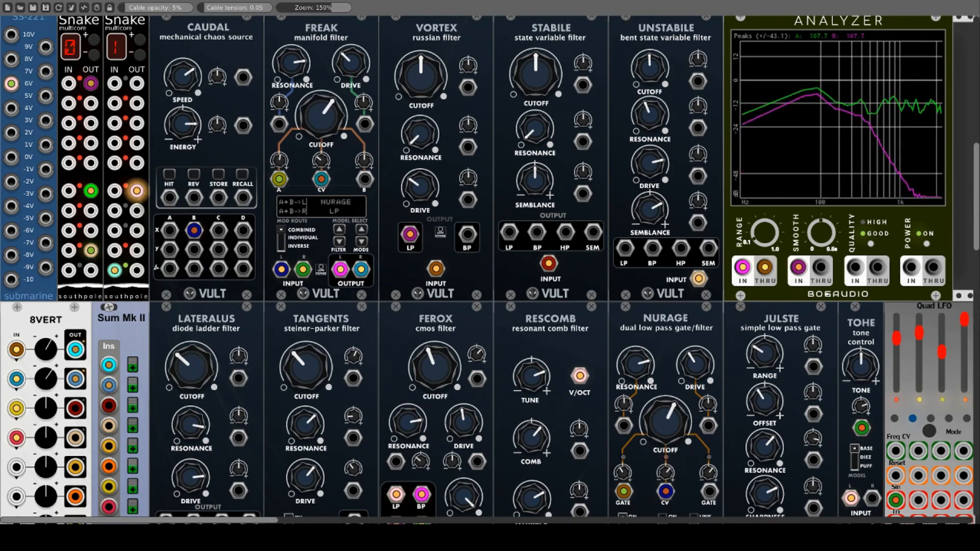
{"action": "left_click_drag", "start_coordinate": [308, 125], "coordinate": [308, 140]}
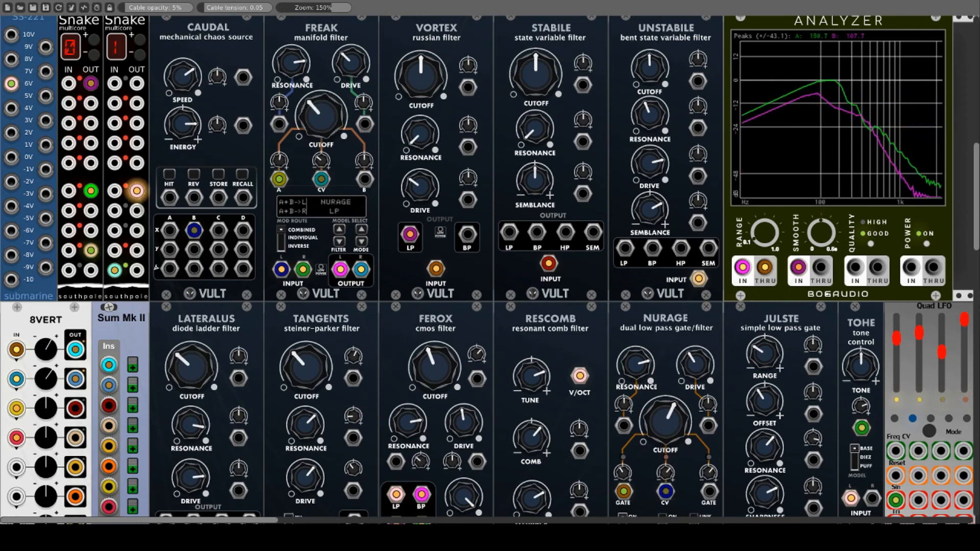
{"action": "mouse_move", "coordinate": [337, 81]}
{"action": "left_mouse_down"}
{"action": "mouse_move", "coordinate": [337, 92]}
{"action": "mouse_move", "coordinate": [351, 28]}
{"action": "mouse_move", "coordinate": [351, 72]}
{"action": "left_mouse_up"}
{"action": "left_click_drag", "start_coordinate": [292, 63], "coordinate": [291, 84]}
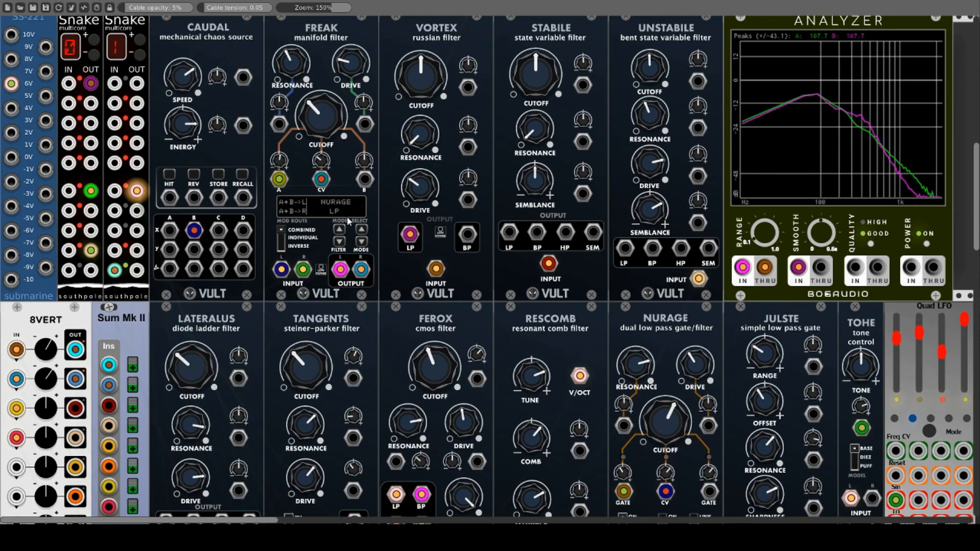
Switch Freak to the RESCOMB model, try a higher DRIVE, and raise CUTOFF above its midpoint
{"action": "left_click", "coordinate": [339, 232]}
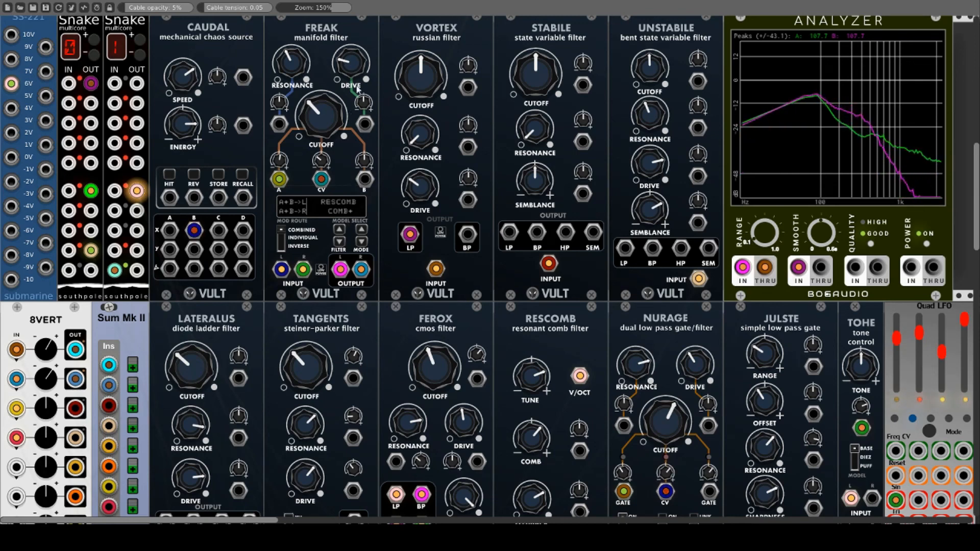
{"action": "left_click_drag", "start_coordinate": [351, 62], "coordinate": [351, 26]}
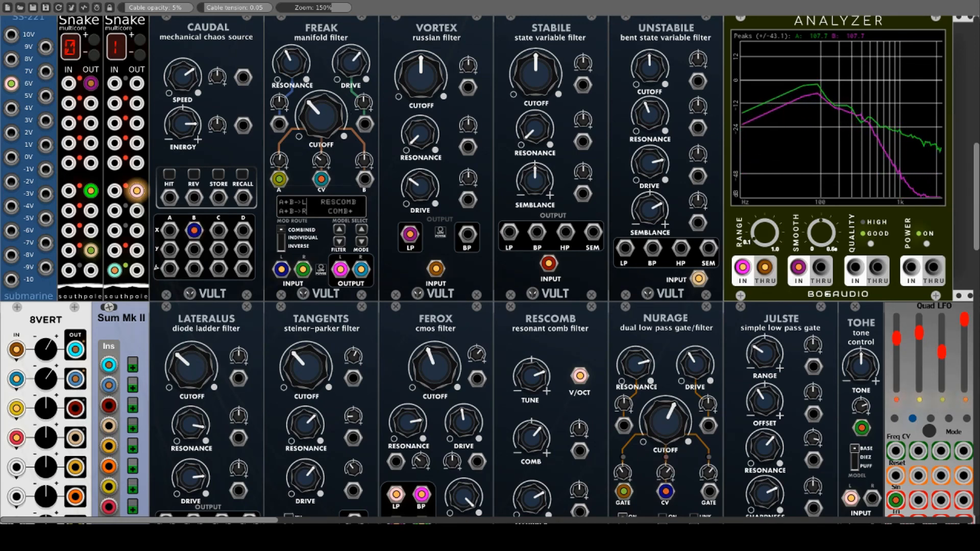
{"action": "left_click_drag", "start_coordinate": [321, 117], "coordinate": [346, 120]}
Switch Freak to the VORTEX model, raise RESONANCE well above its midpoint, and select the UNSTABILE model
{"action": "left_click", "coordinate": [341, 230]}
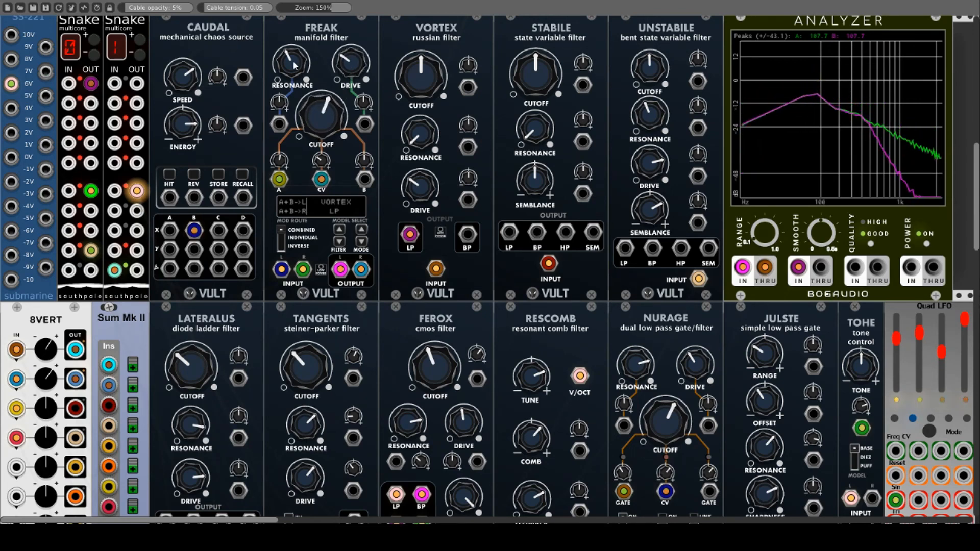
{"action": "mouse_move", "coordinate": [291, 61]}
{"action": "left_mouse_down"}
{"action": "mouse_move", "coordinate": [291, 37]}
{"action": "mouse_move", "coordinate": [291, 61]}
{"action": "mouse_move", "coordinate": [294, 45]}
{"action": "left_mouse_up"}
{"action": "left_click", "coordinate": [340, 231]}
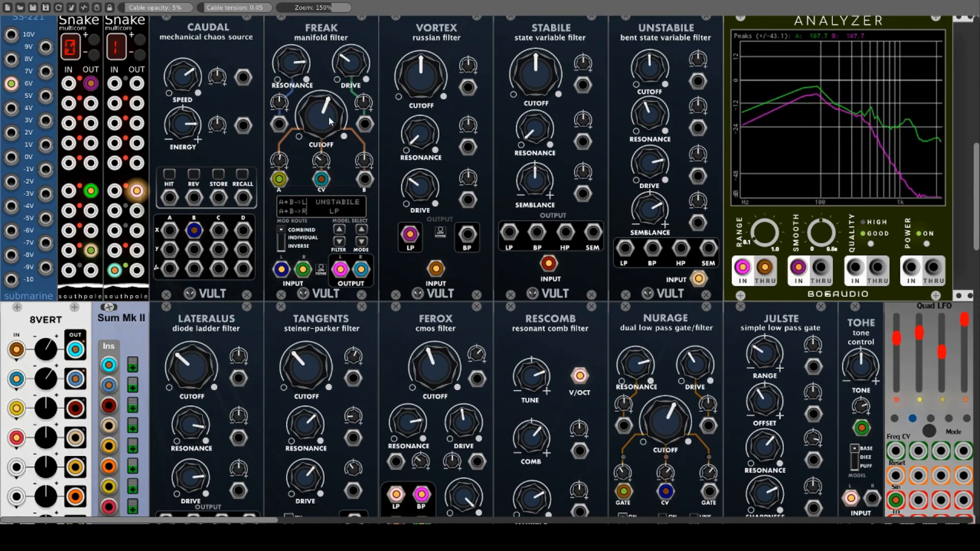
Lower Freak's CUTOFF well below its midpoint, bring it partway back up, and raise DRIVE slightly above its midpoint
{"action": "left_click_drag", "start_coordinate": [321, 117], "coordinate": [321, 152]}
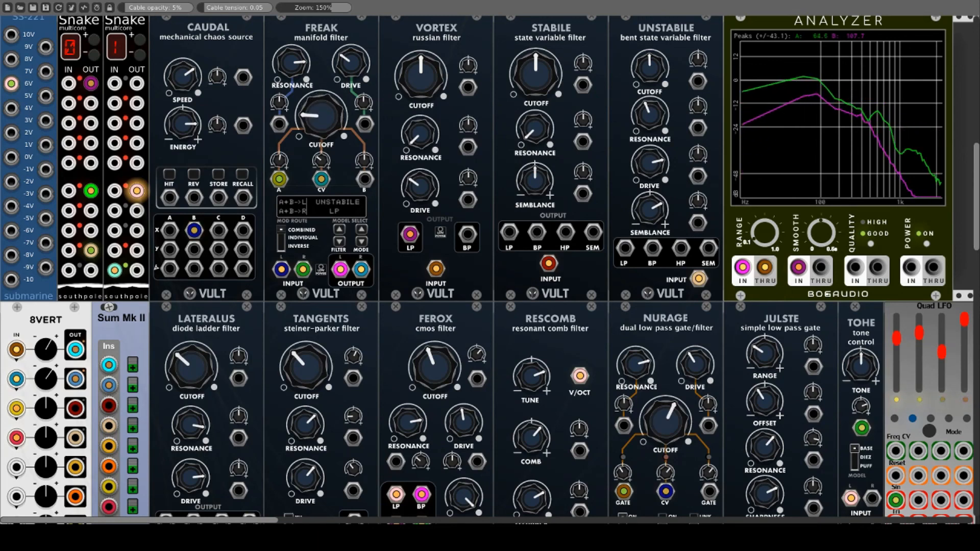
{"action": "left_click_drag", "start_coordinate": [351, 77], "coordinate": [351, 72]}
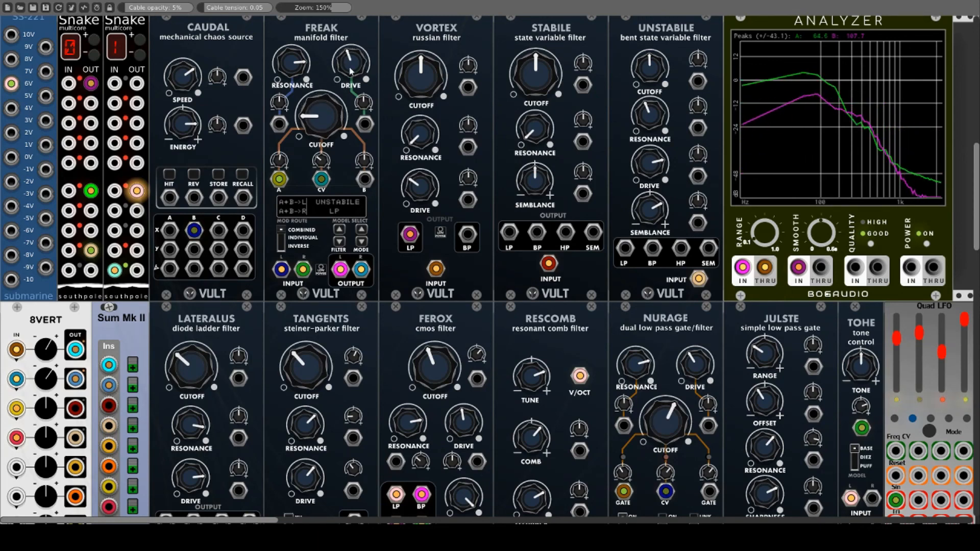
{"action": "left_click_drag", "start_coordinate": [321, 116], "coordinate": [320, 97]}
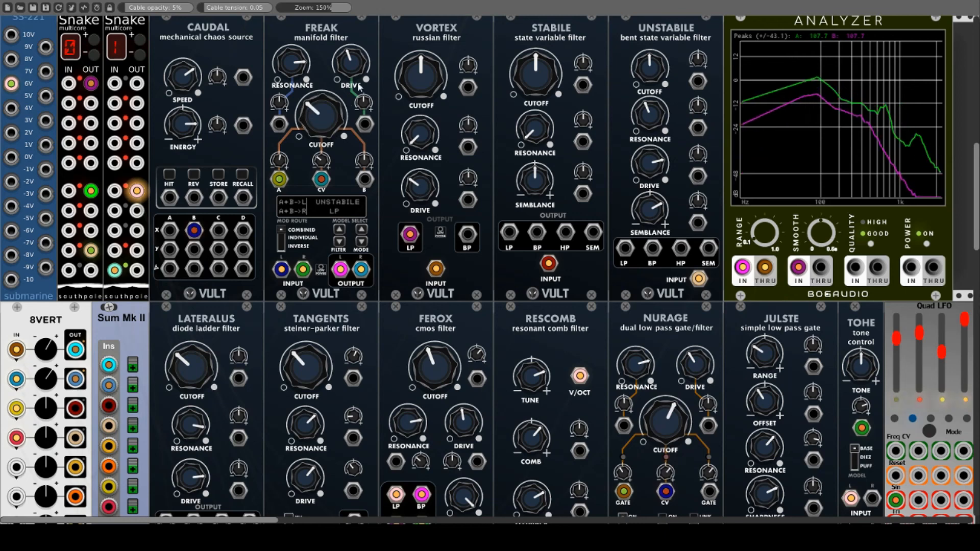
{"action": "left_click_drag", "start_coordinate": [356, 69], "coordinate": [356, 58]}
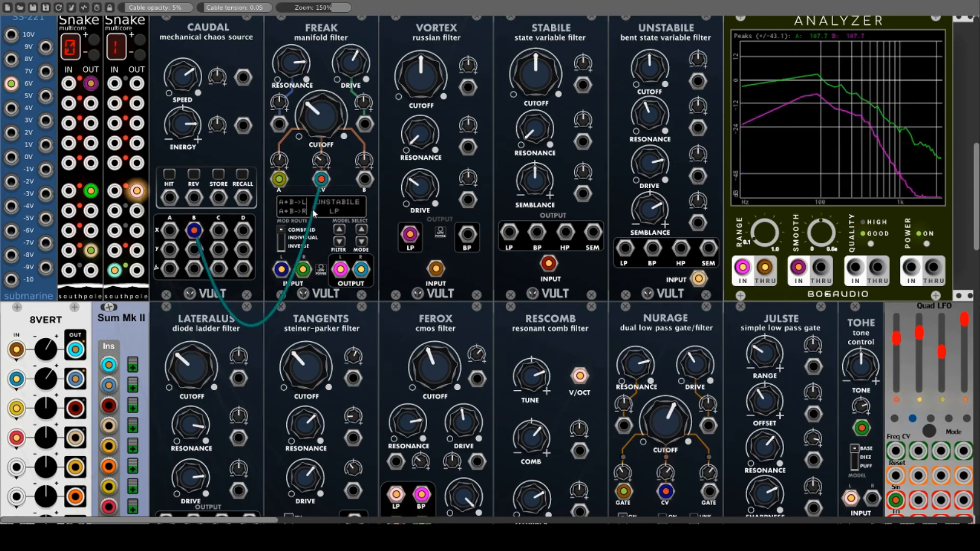
Switch Freak to the LATERALUS model, set CUTOFF to its midpoint, lower RESONANCE below its midpoint, and raise DRIVE well above its midpoint
{"action": "left_click", "coordinate": [340, 230]}
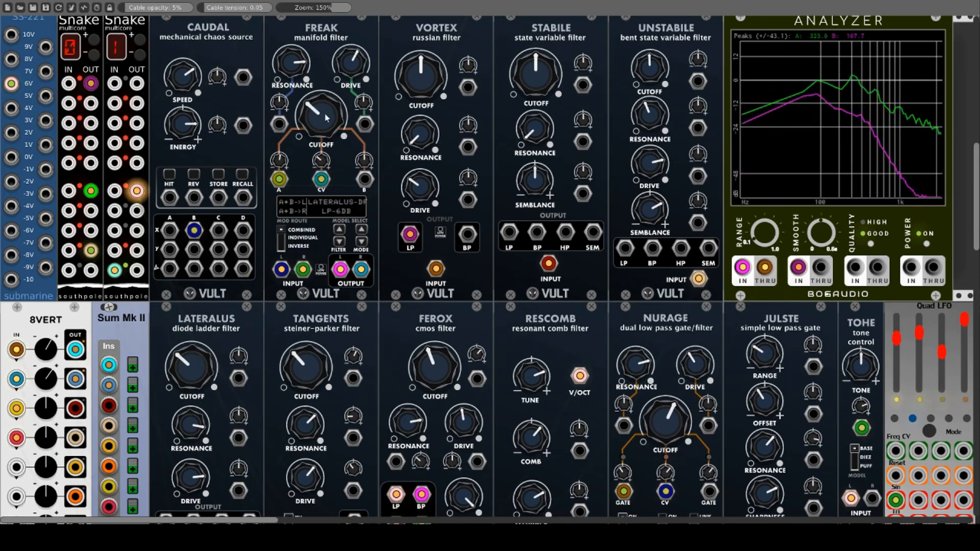
{"action": "left_click_drag", "start_coordinate": [327, 117], "coordinate": [327, 107]}
{"action": "left_click_drag", "start_coordinate": [292, 62], "coordinate": [292, 75]}
{"action": "left_click_drag", "start_coordinate": [352, 62], "coordinate": [351, 56]}
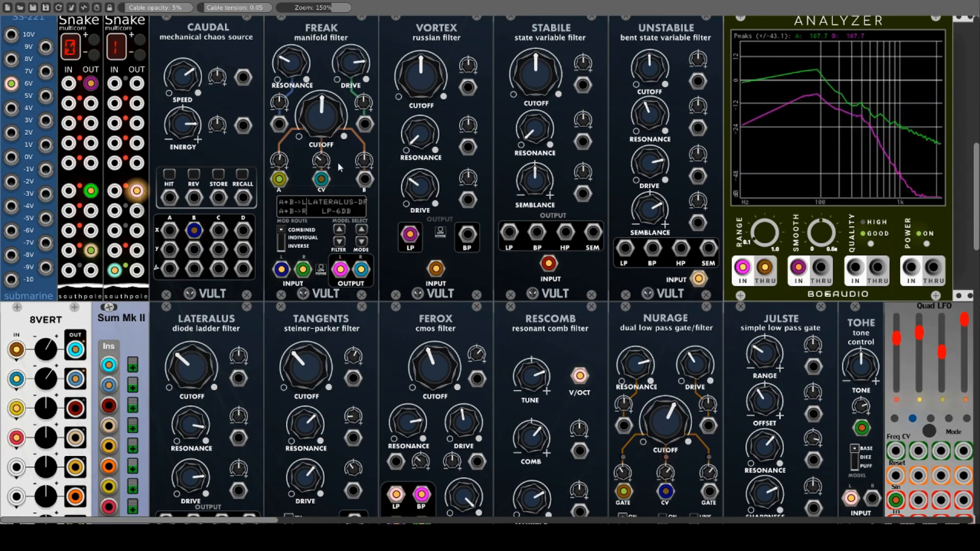